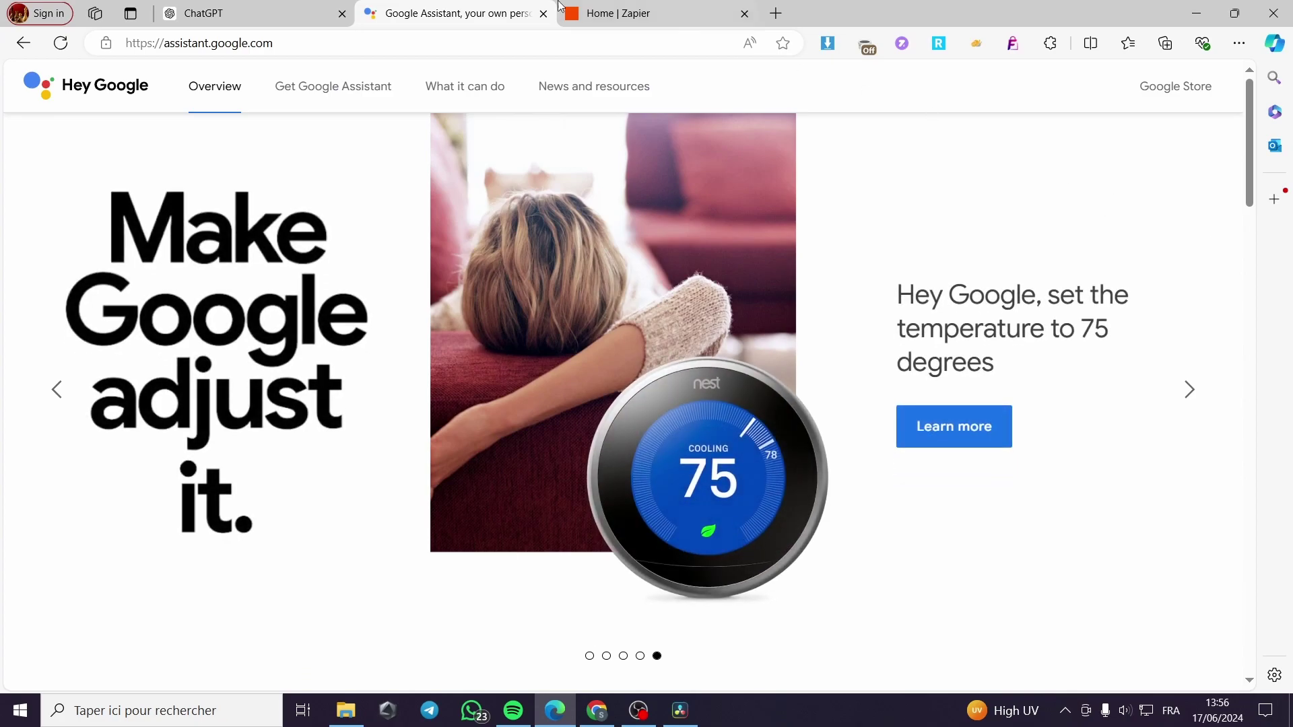
pyautogui.click(279, 10)
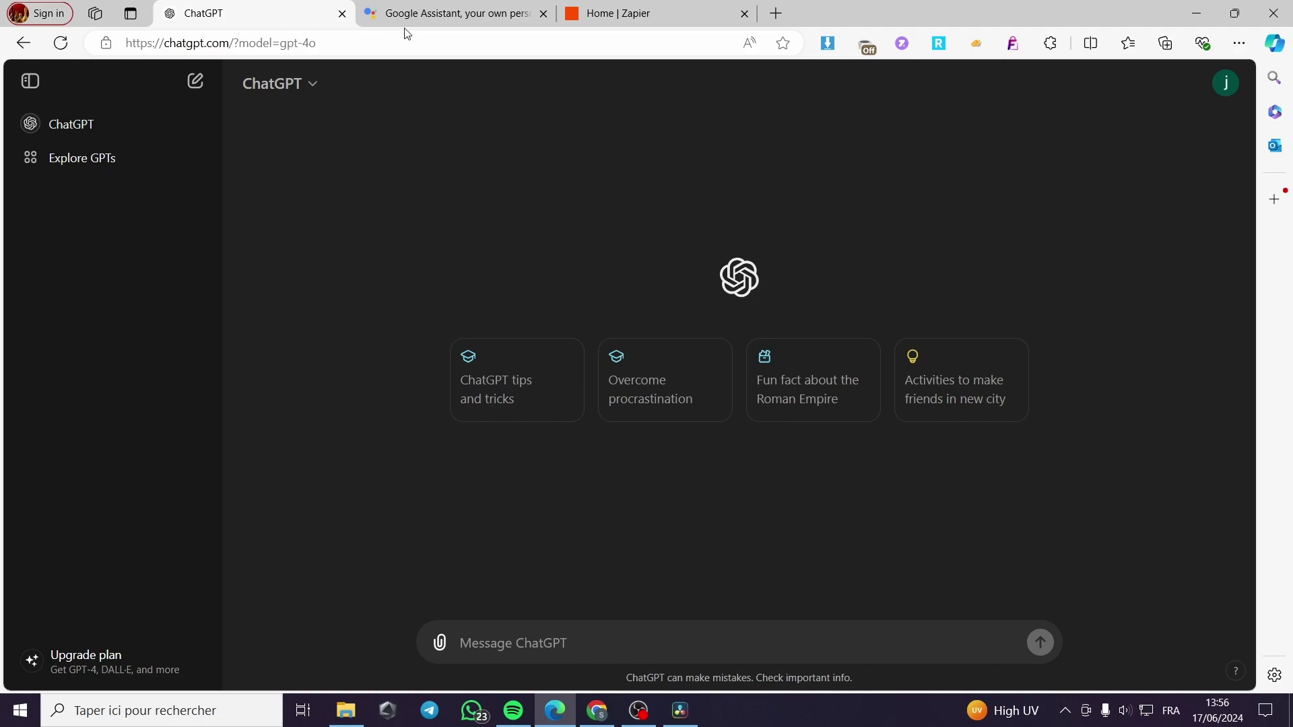
pyautogui.click(411, 13)
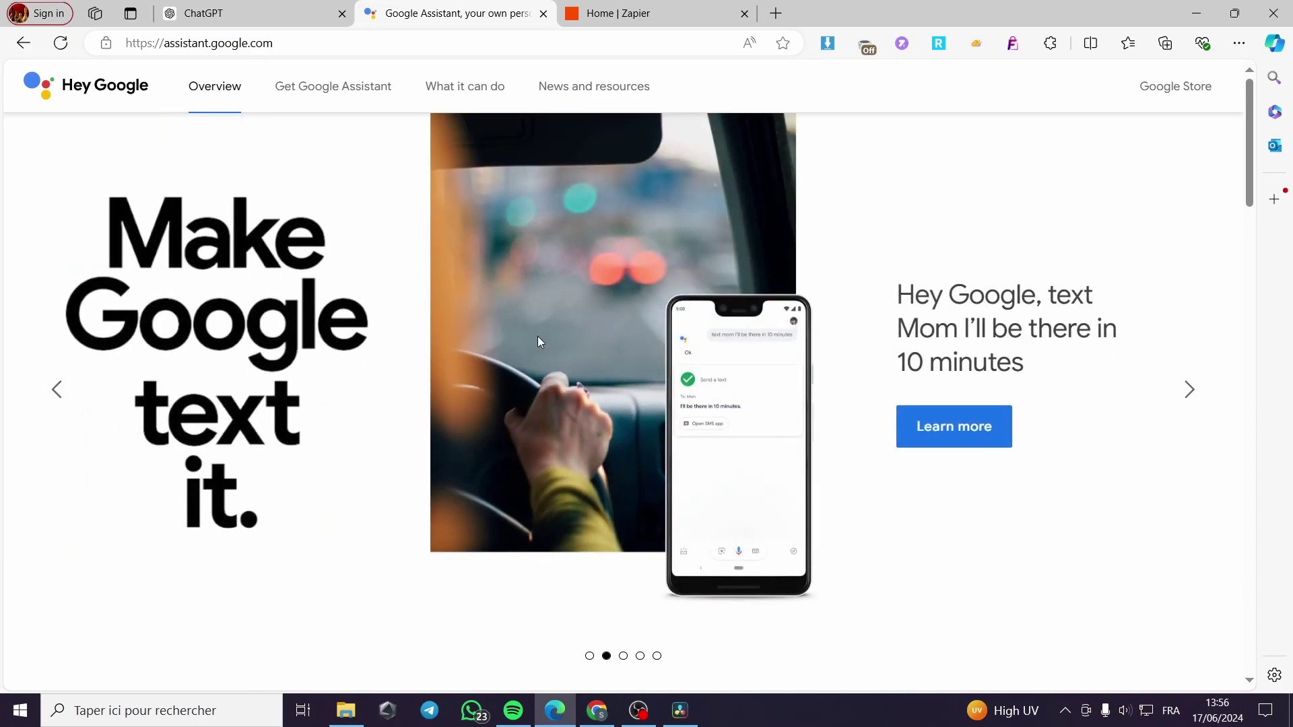
pyautogui.click(229, 11)
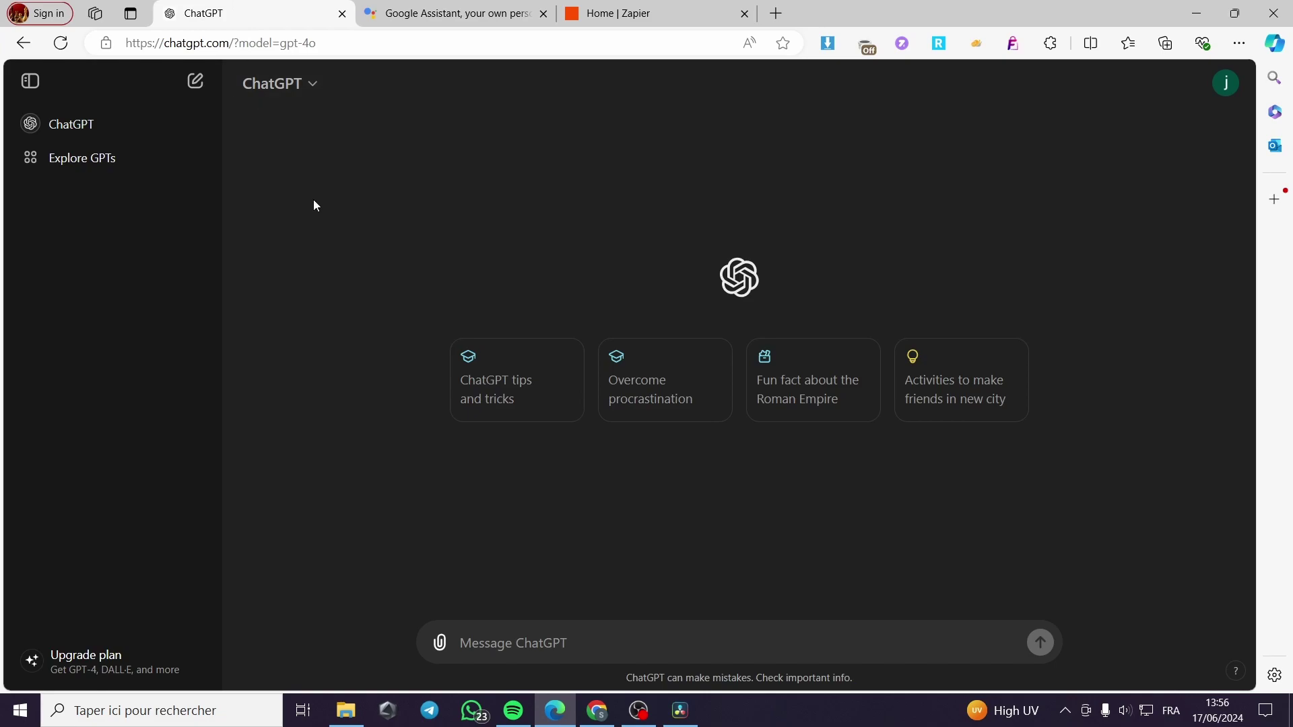
# - Switch to Zapier and submit the automation prompt "integrate chatgpt t my google assistant" to generate a Zap
pyautogui.click(626, 24)
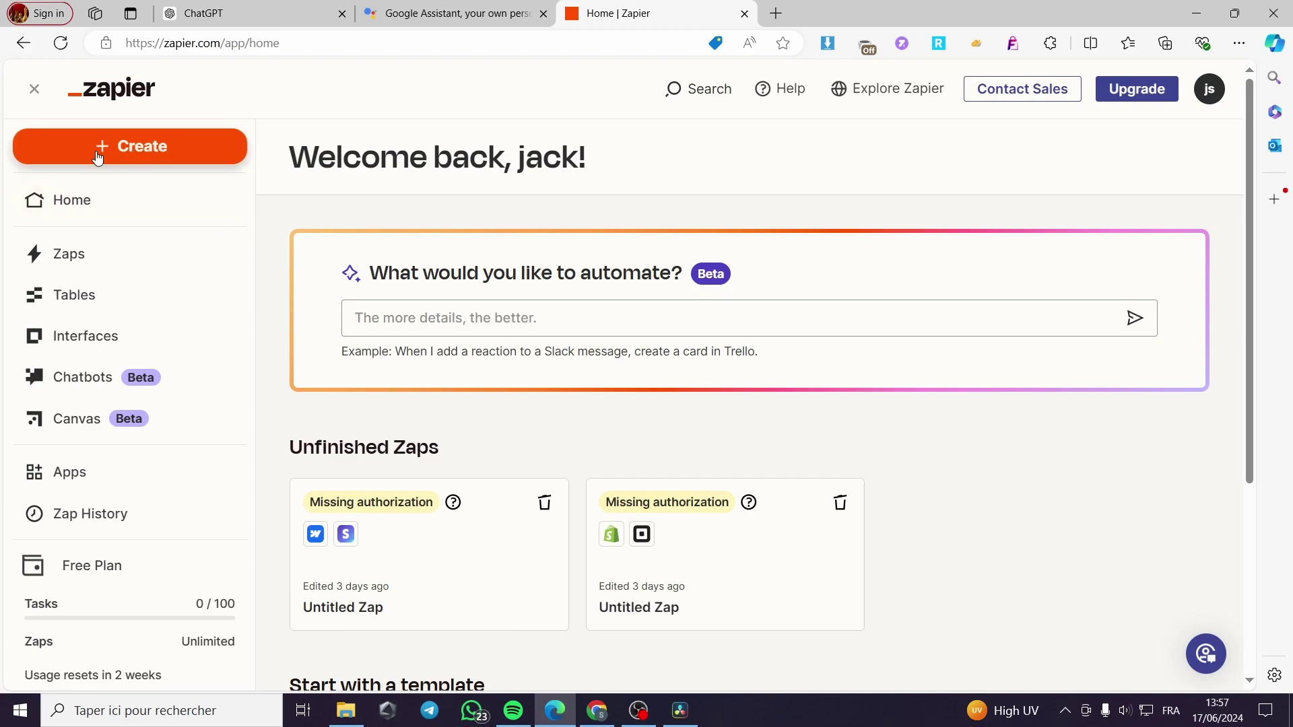
pyautogui.click(435, 315)
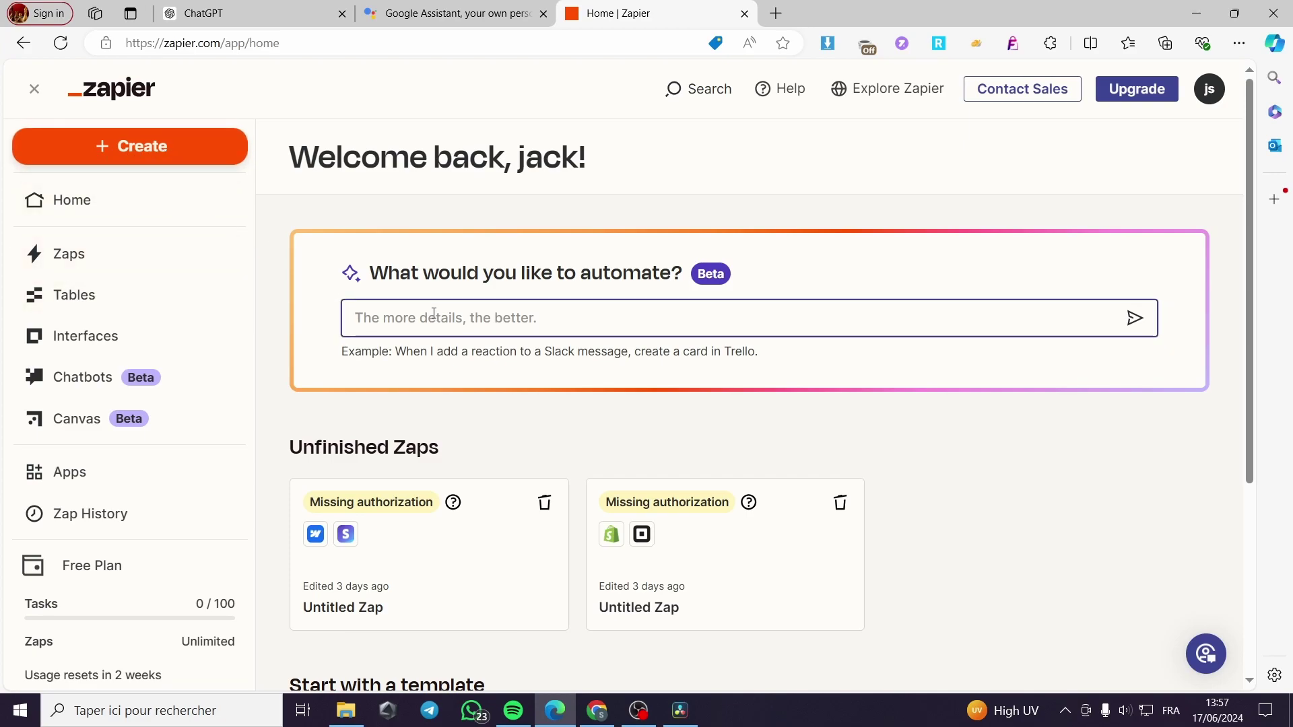
pyautogui.write('inte')
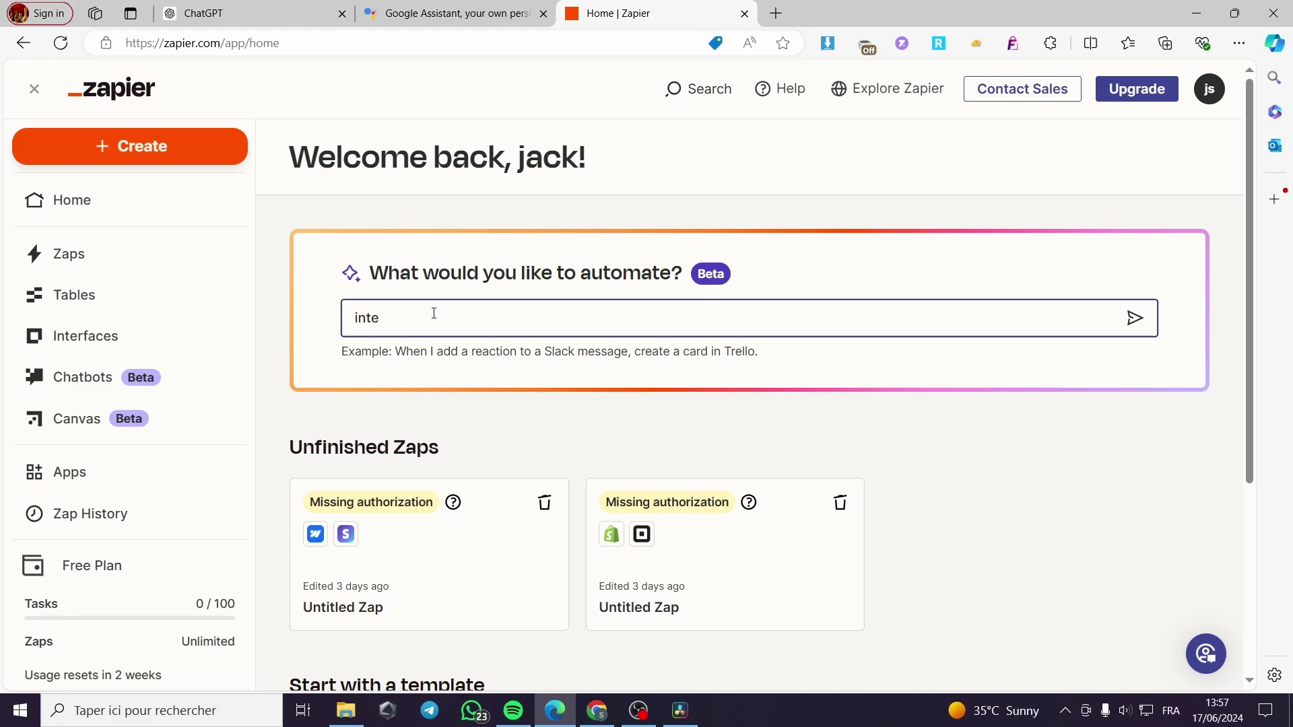
pyautogui.write('grate')
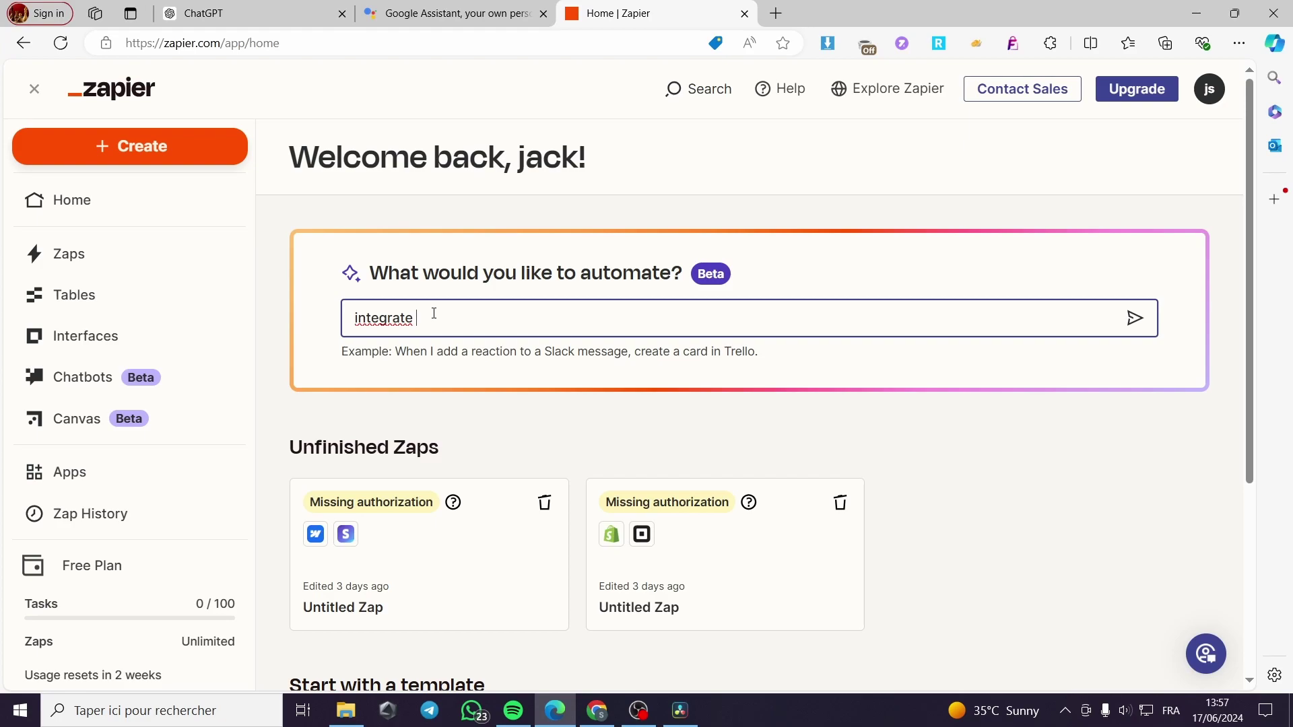
pyautogui.write(' chat gpt')
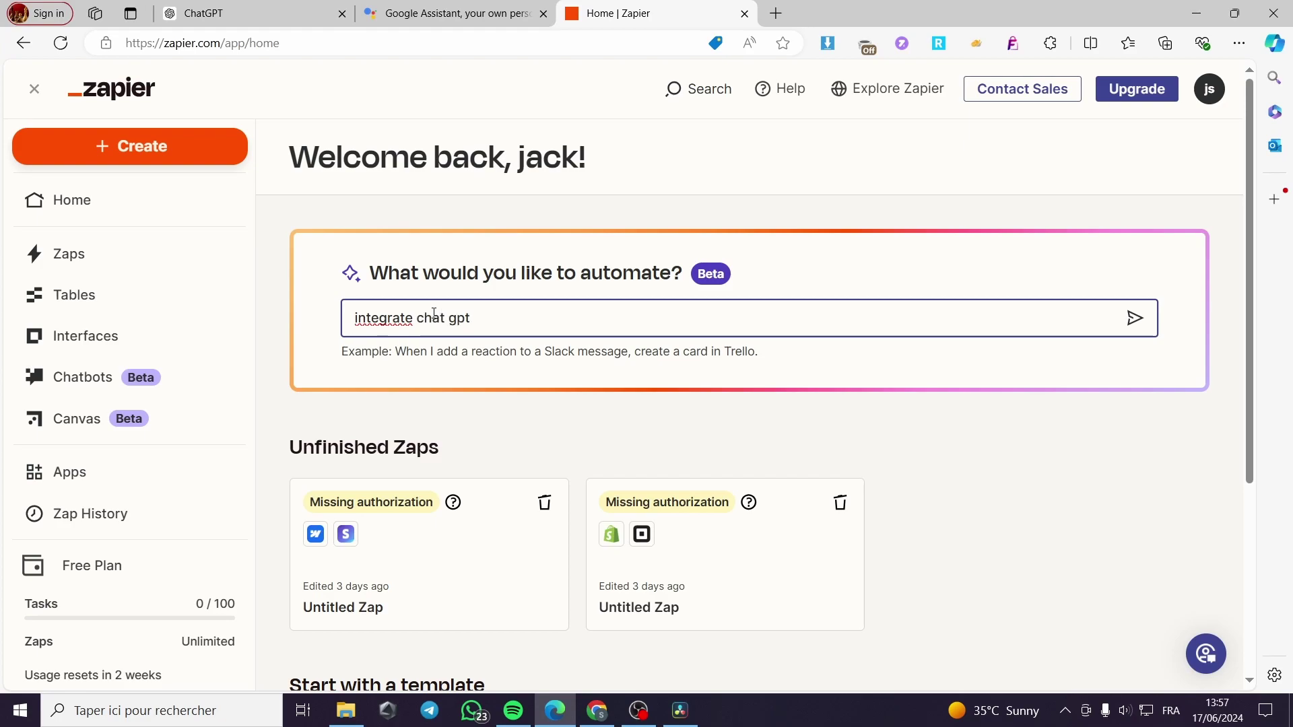
pyautogui.press('Left')
pyautogui.press('Left')
pyautogui.press('Left')
pyautogui.press('BackSpace')
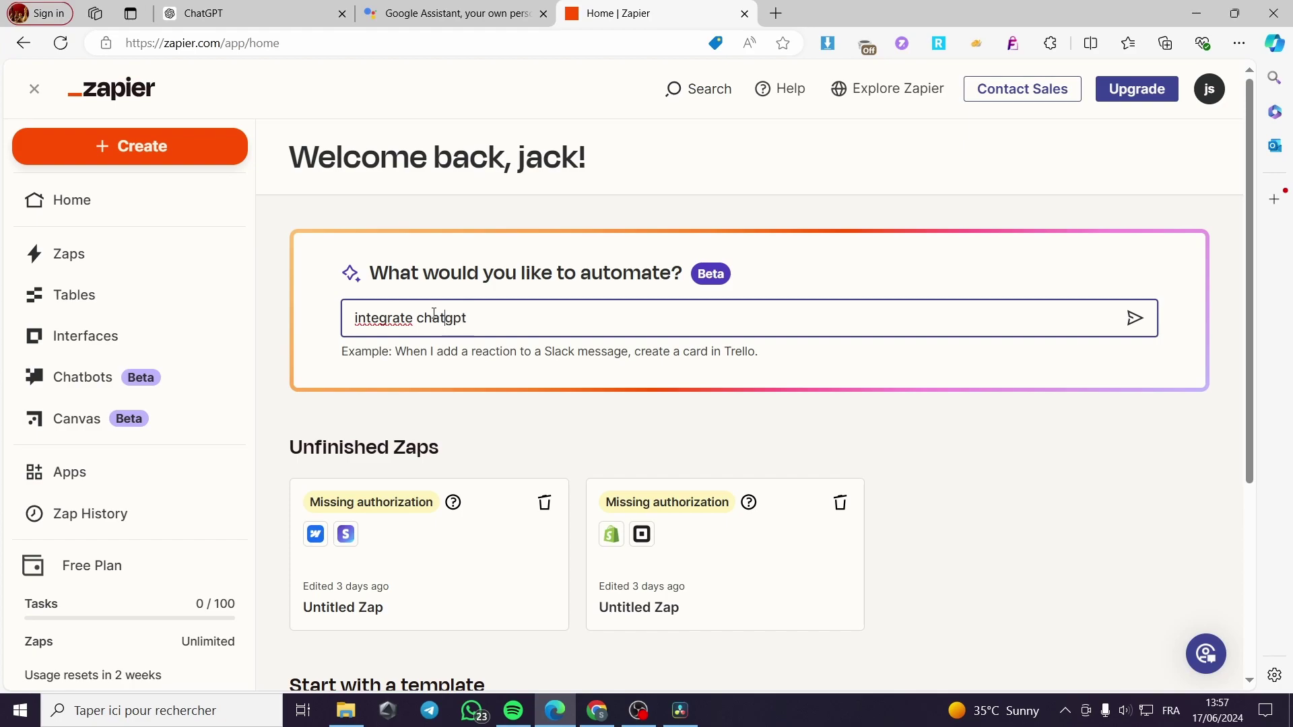
pyautogui.press('End')
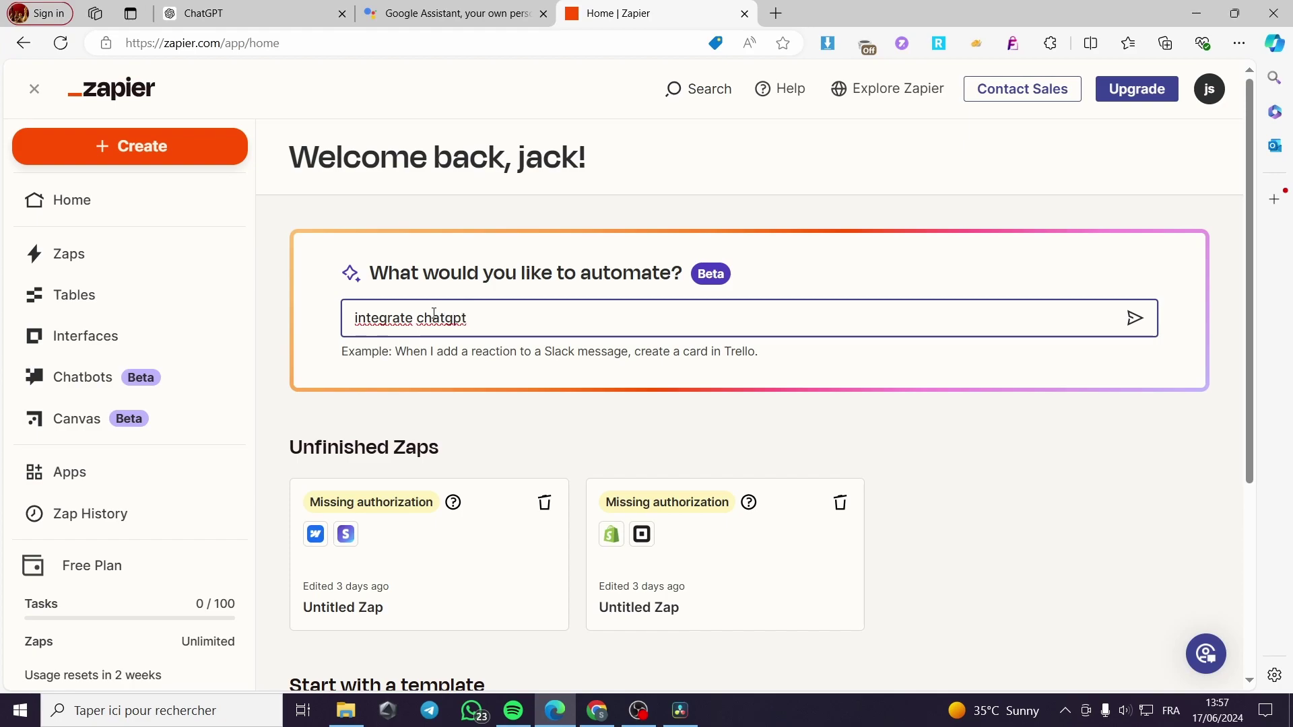
pyautogui.write('t my google assis')
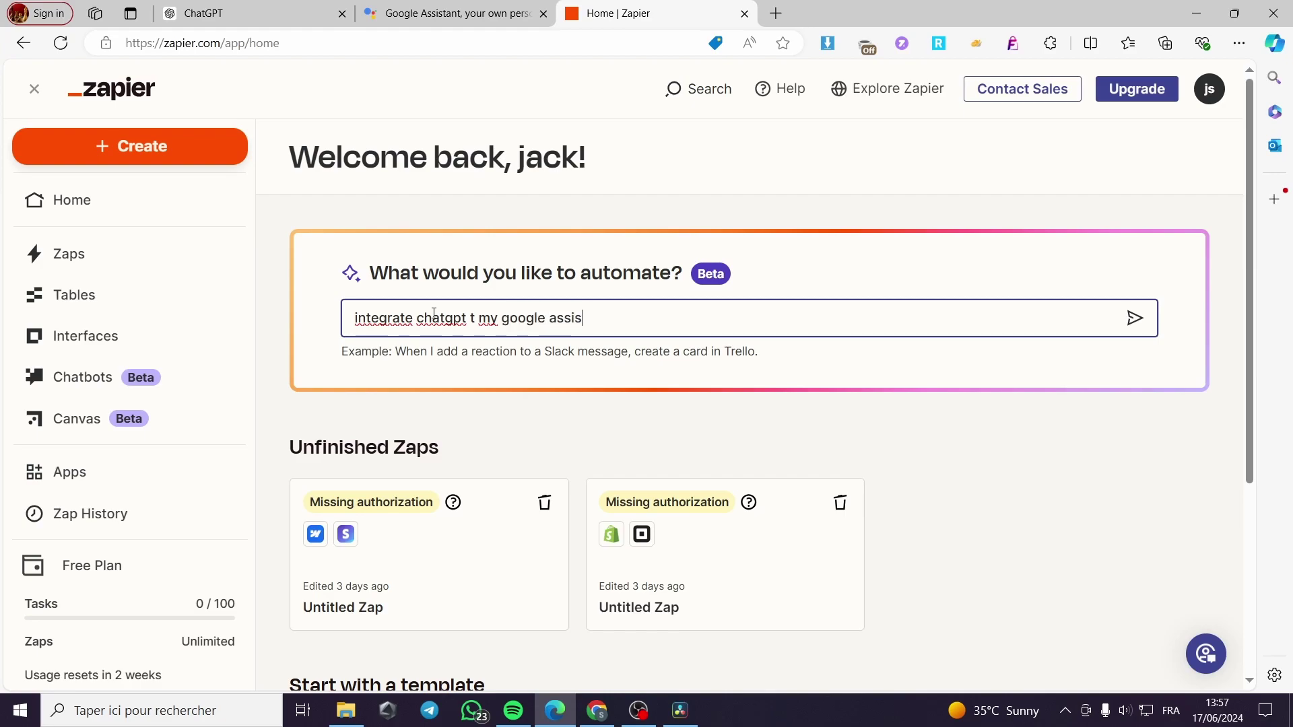
pyautogui.write('tant')
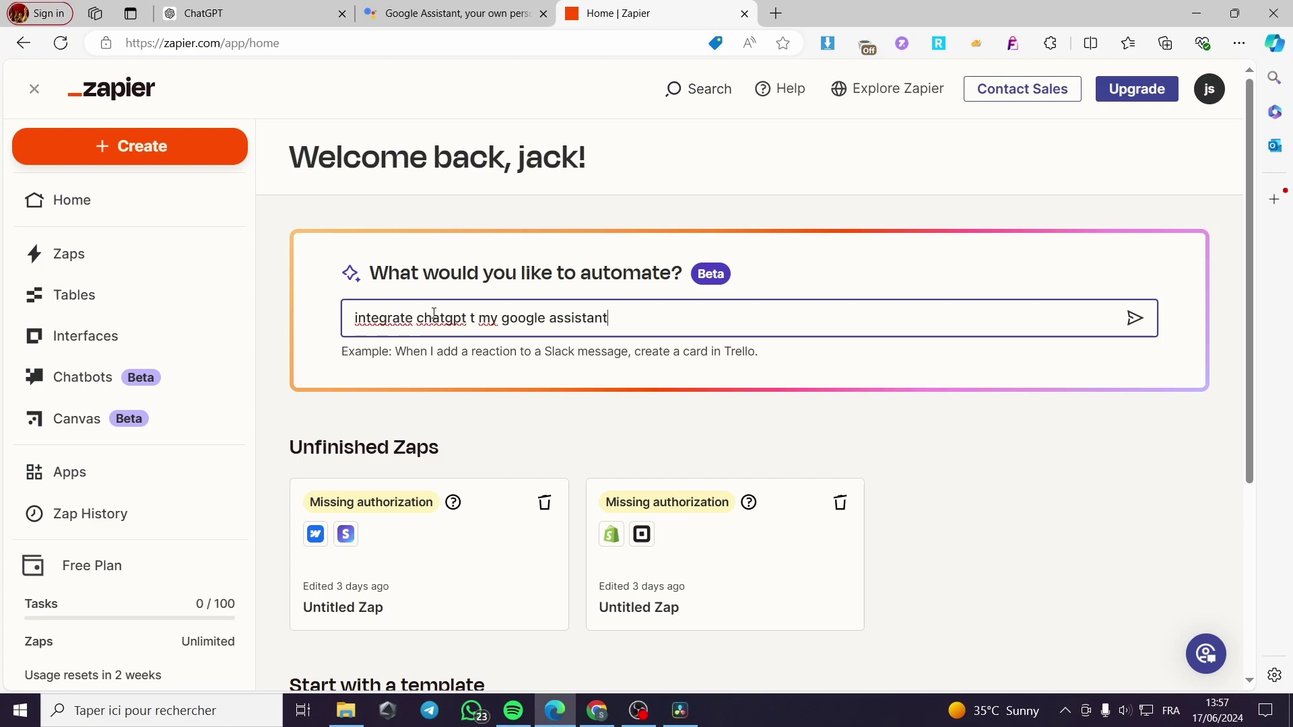
pyautogui.click(1136, 321)
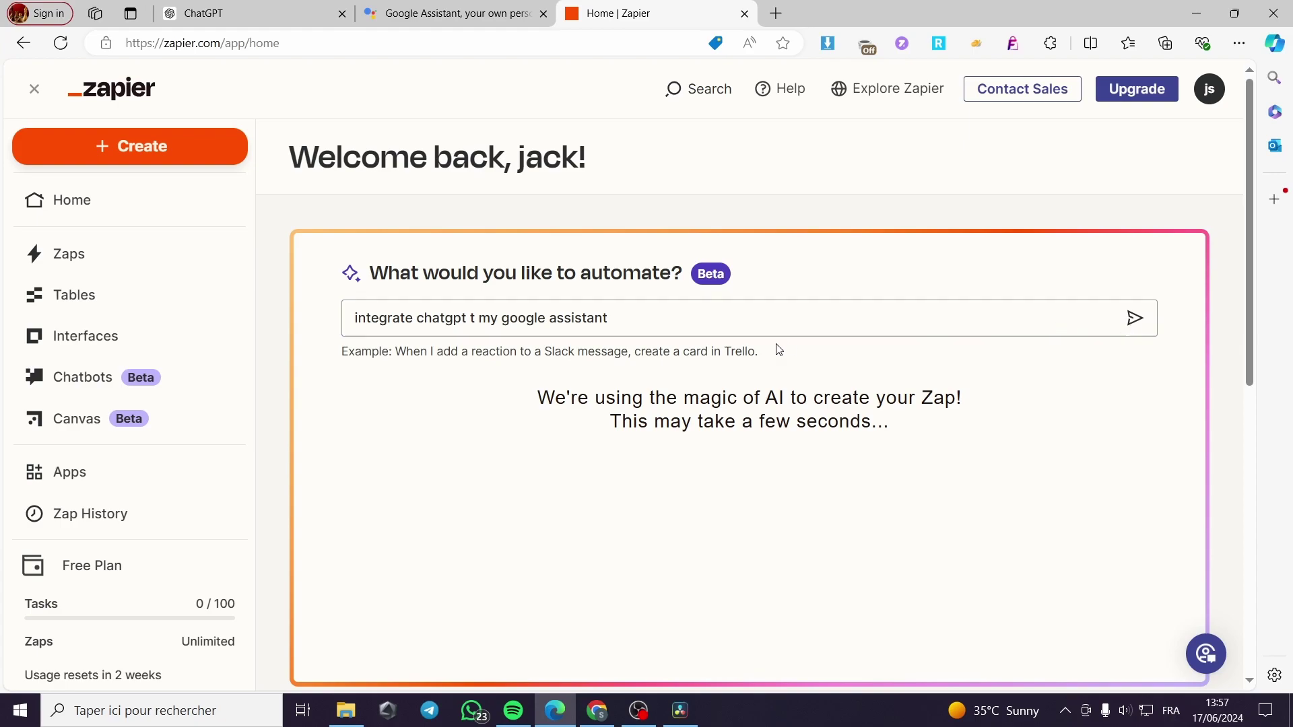
# - Review the generated Zap suggestion and open "Integrate ChatGPT with Google Assistant" in the Zap editor
pyautogui.scroll(-1, 949, 438)
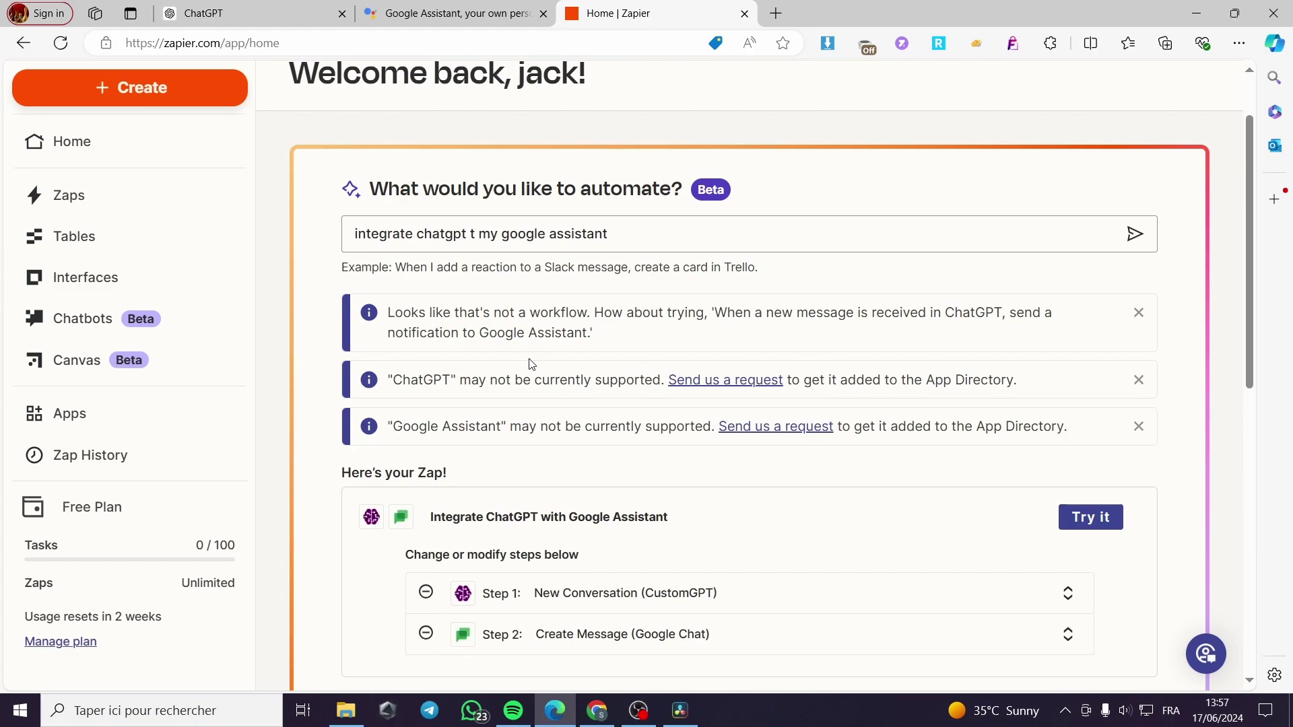
pyautogui.scroll(-2, 572, 350)
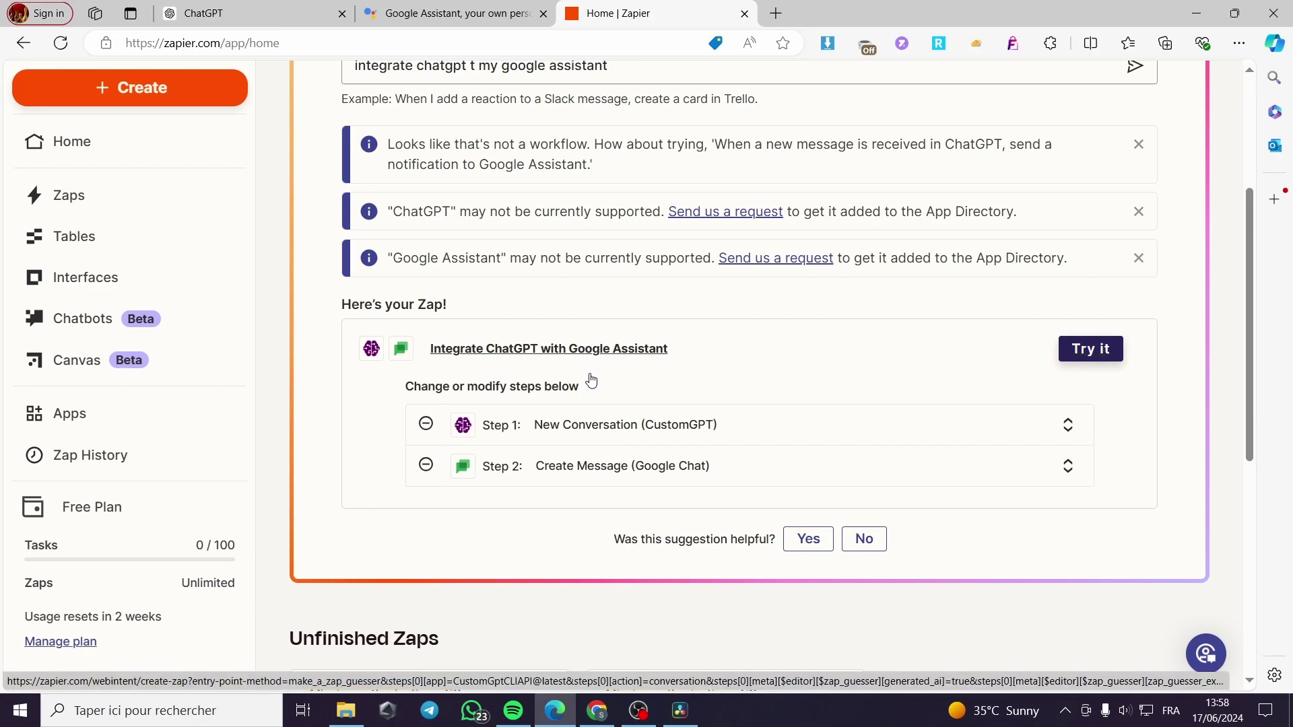
pyautogui.scroll(4, 520, 375)
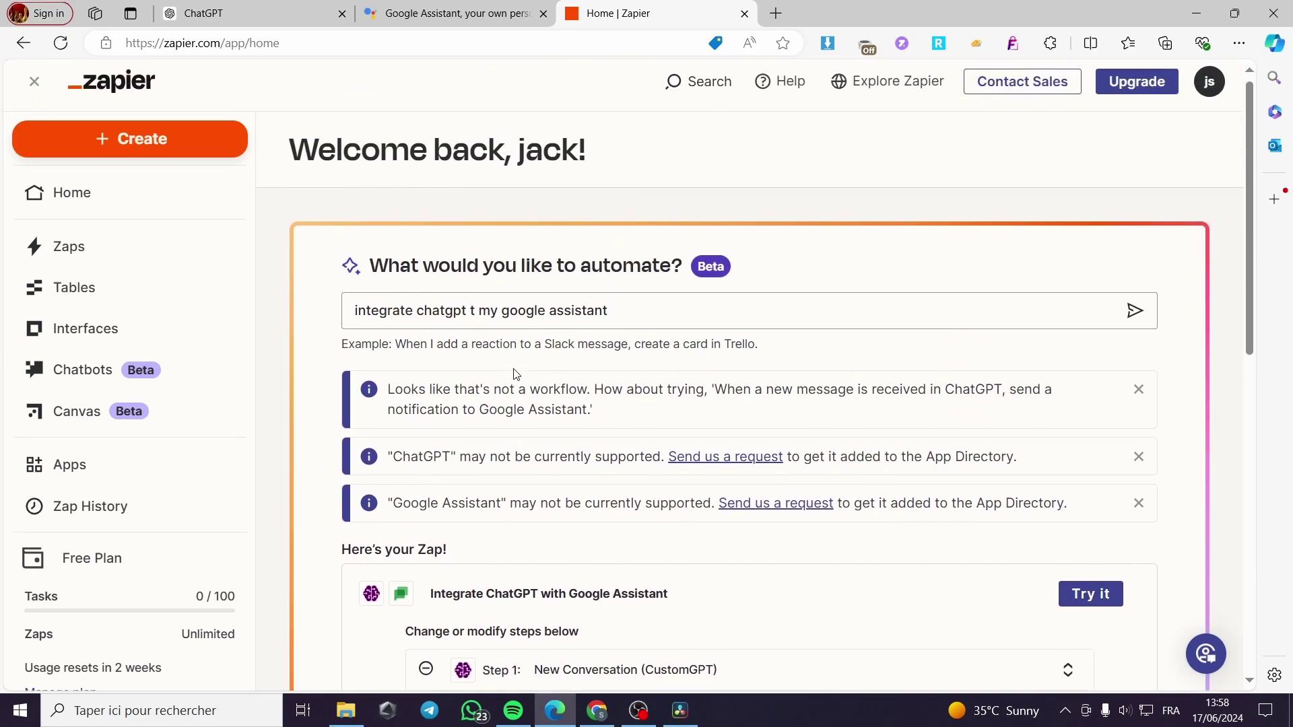
pyautogui.scroll(-4, 700, 350)
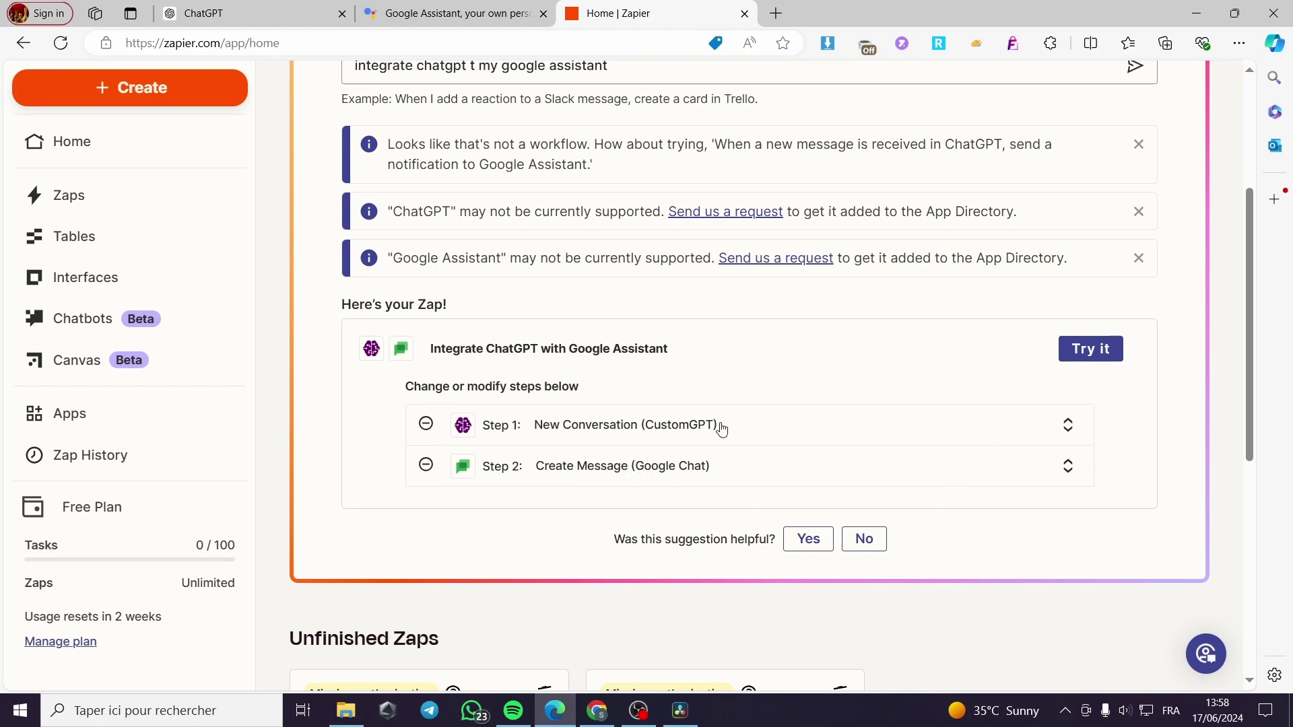
pyautogui.click(1096, 350)
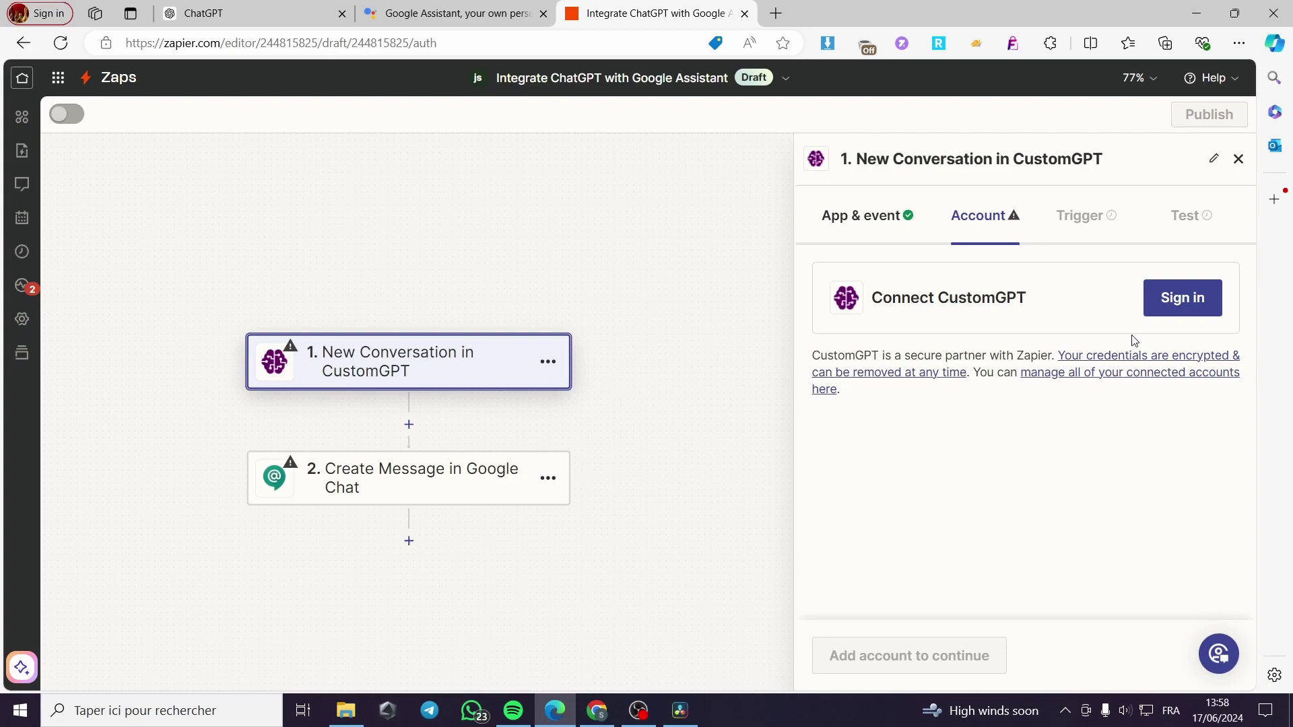
# - Examine the app and event settings of the CustomGPT trigger and the Google Chat action
pyautogui.click(866, 232)
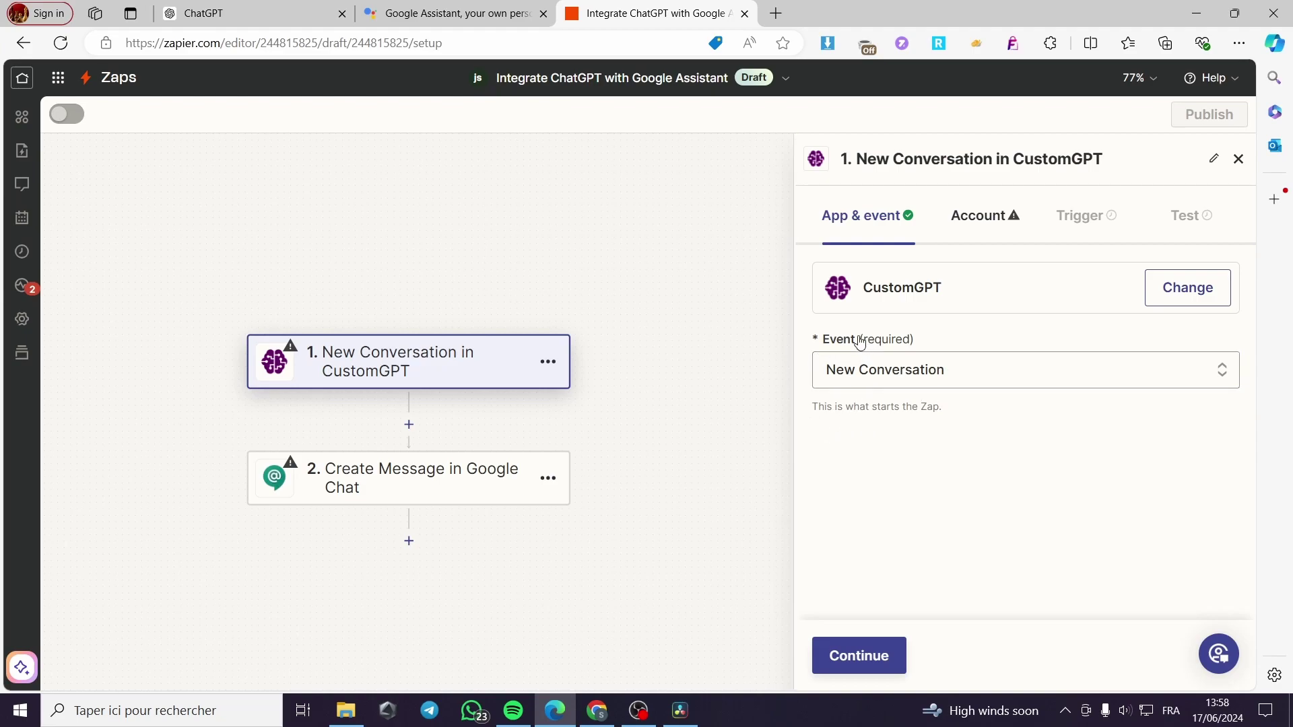
pyautogui.click(413, 482)
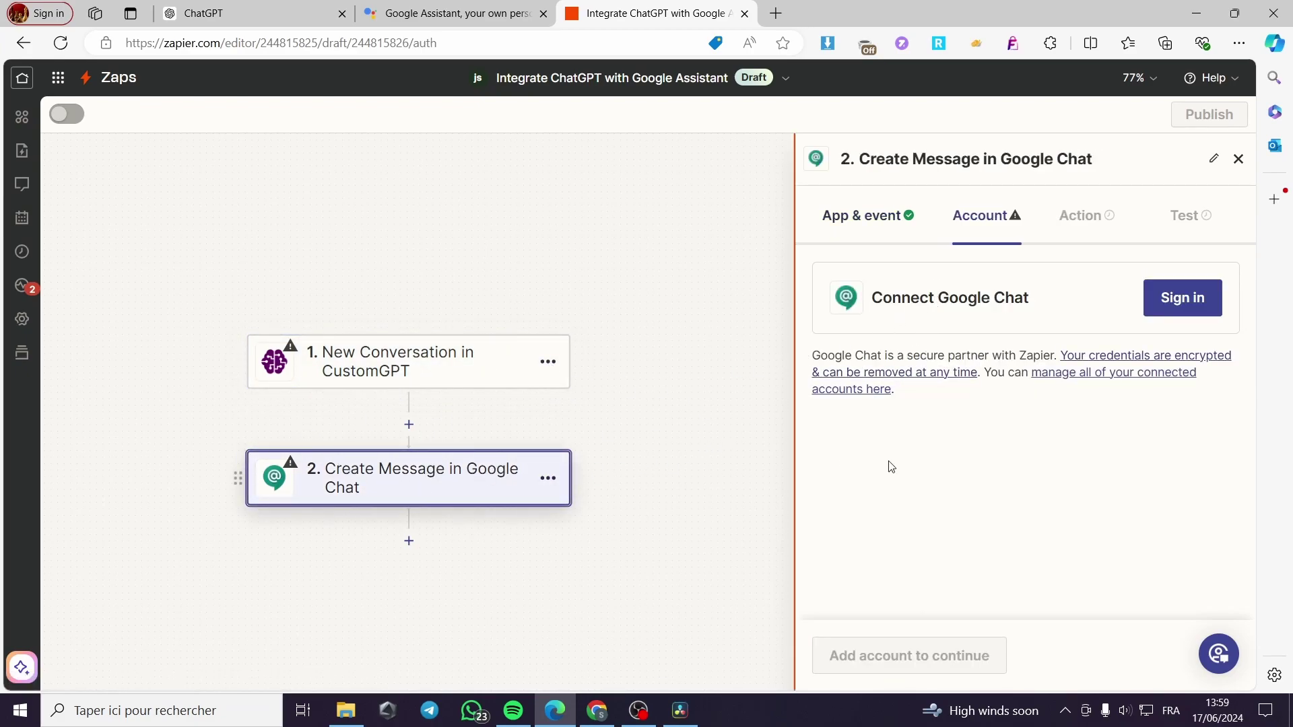
pyautogui.click(890, 228)
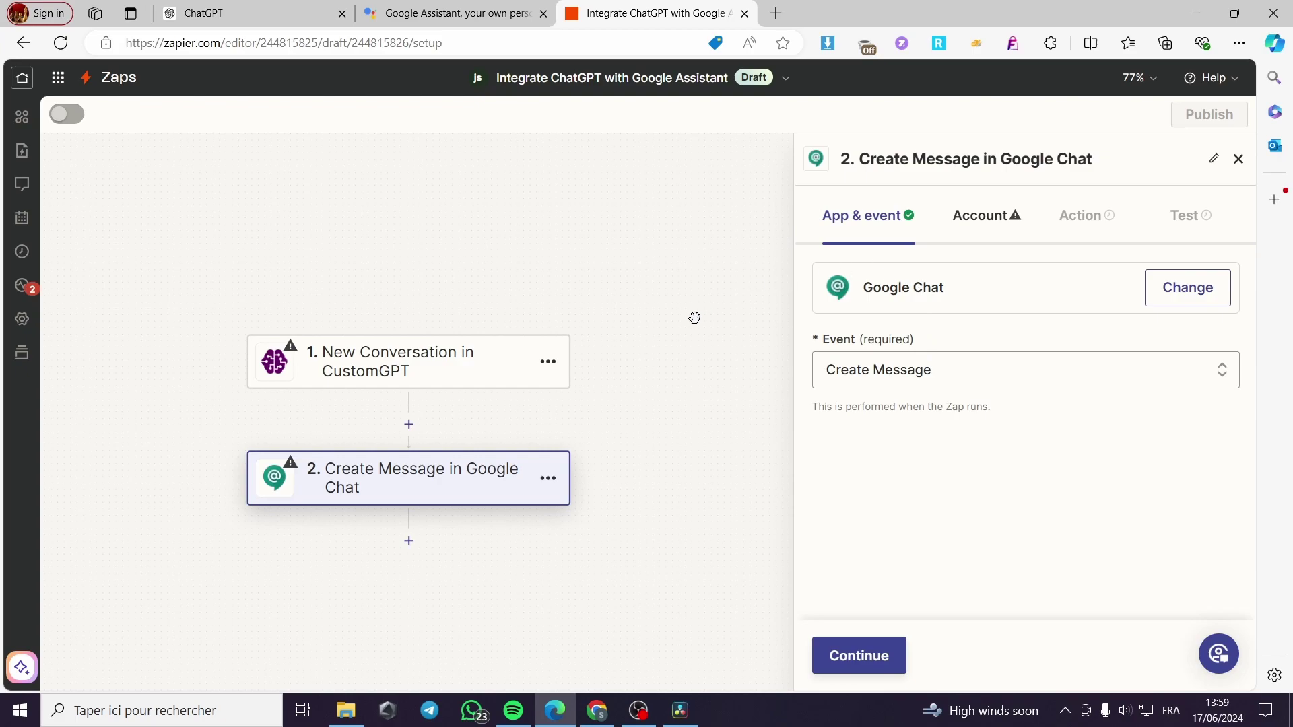
# - Try to sign in to CustomGPT for the New Conversation trigger, and check the Google Chat action's account settings
pyautogui.click(389, 371)
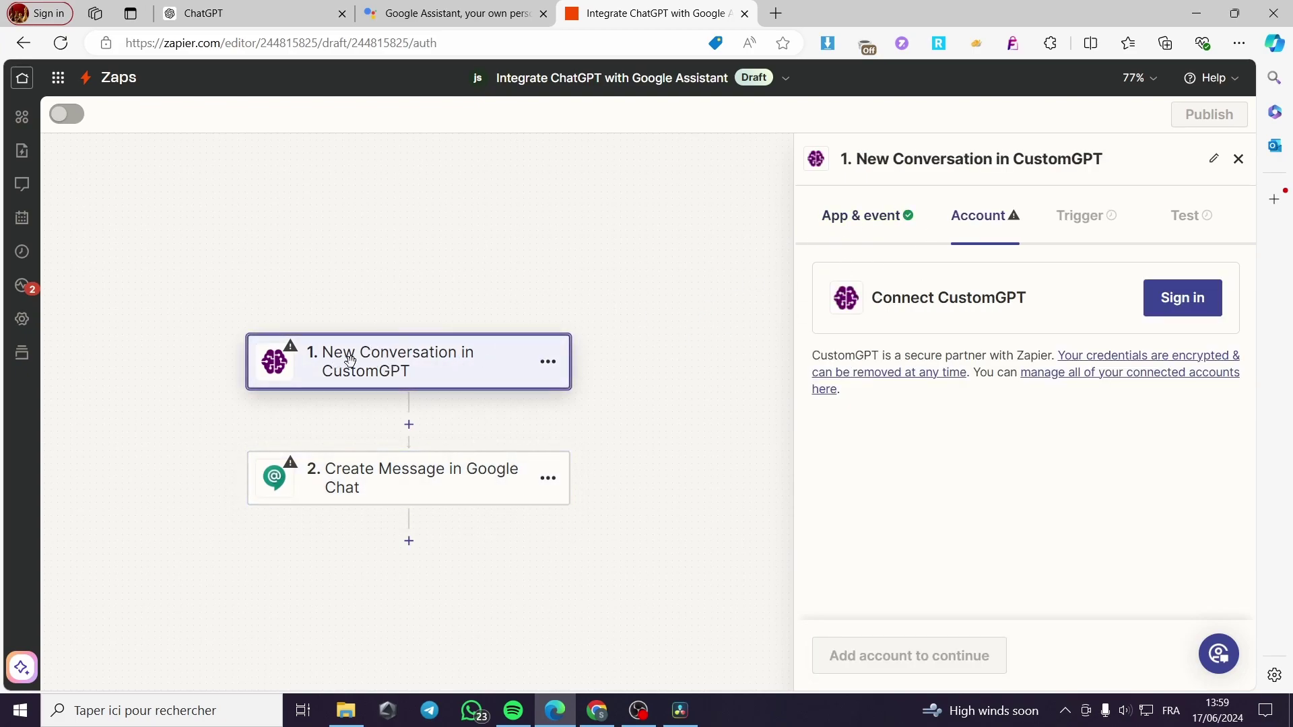
pyautogui.click(1196, 311)
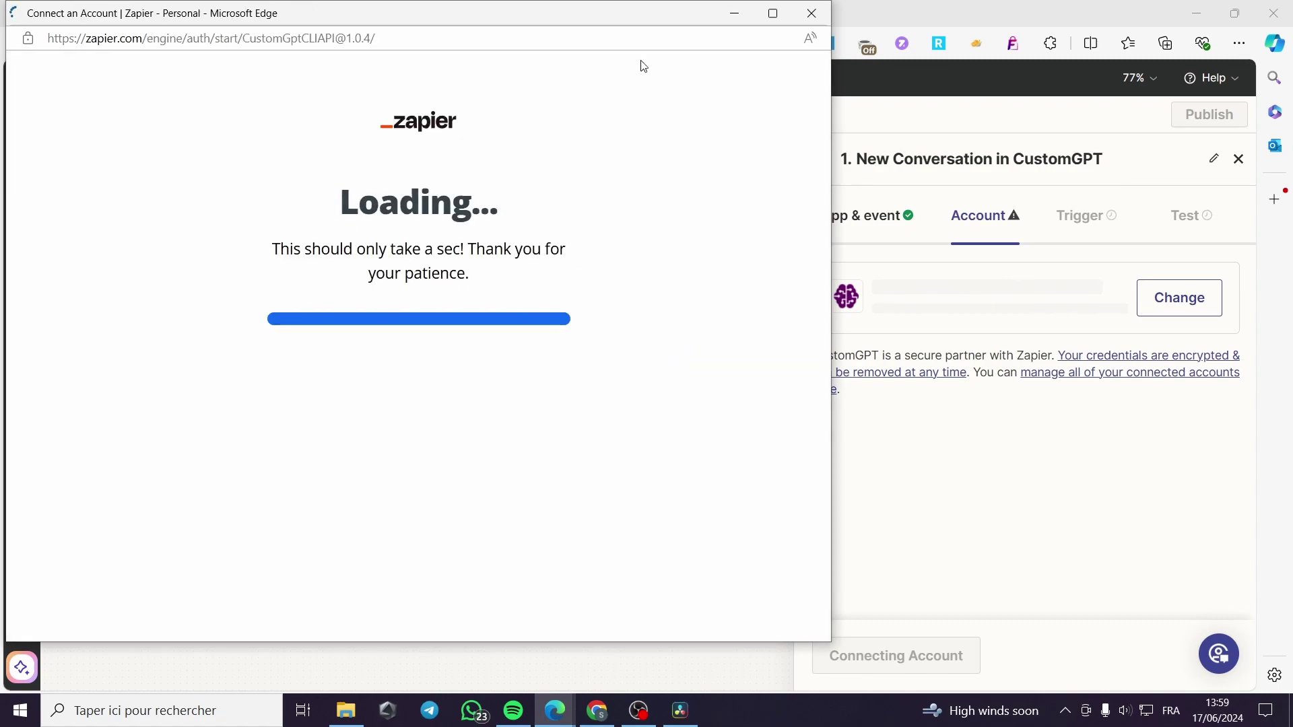
pyautogui.moveTo(596, 22); pyautogui.dragTo(734, 31)
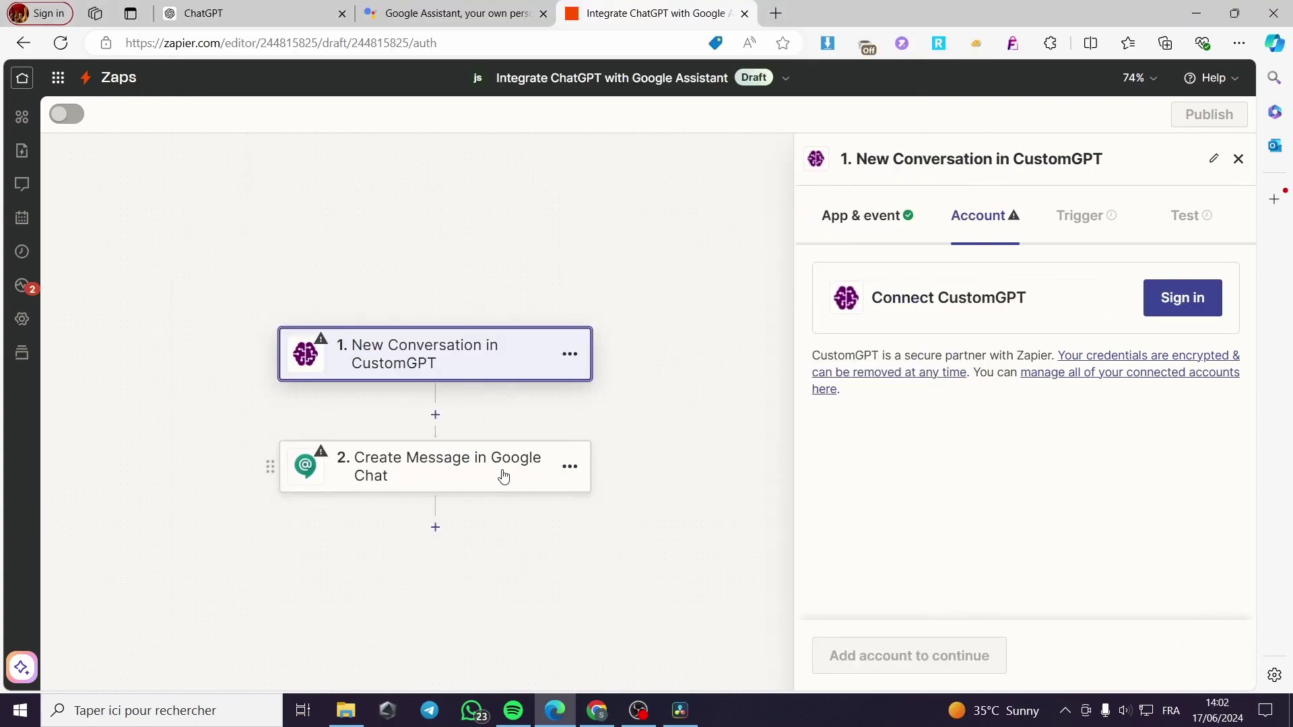
pyautogui.click(503, 470)
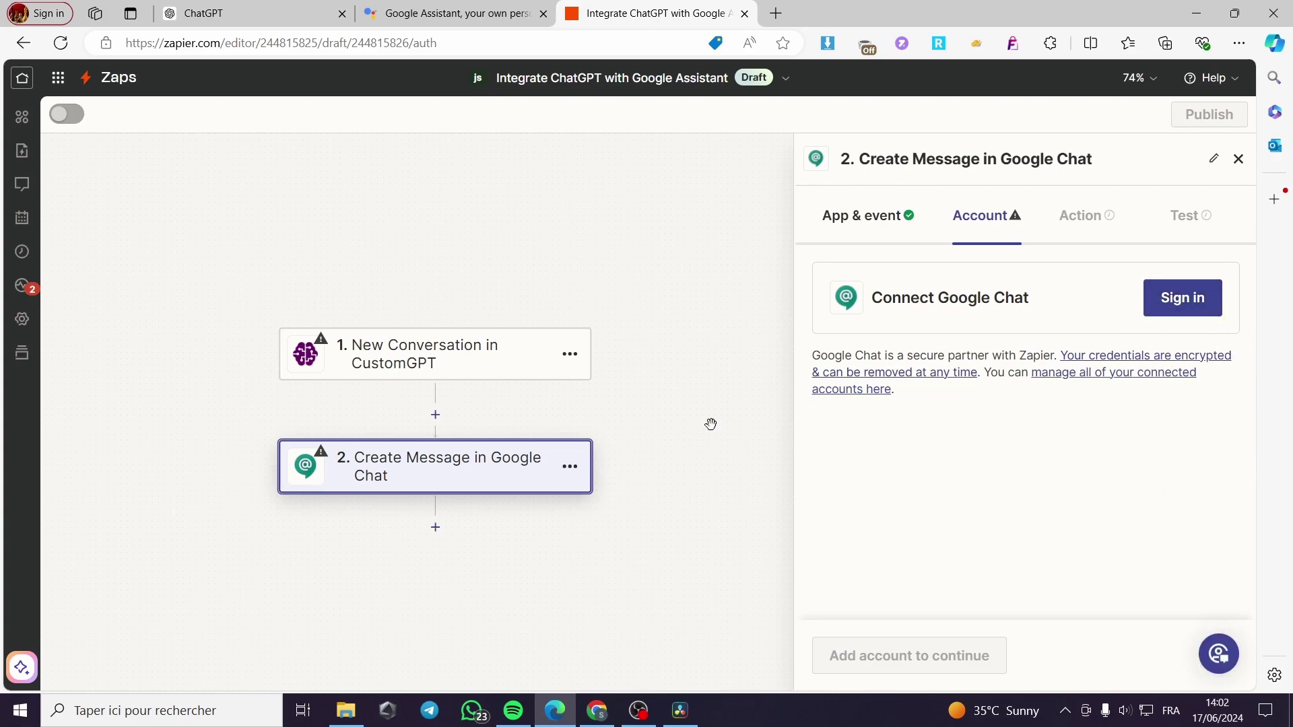
pyautogui.click(358, 367)
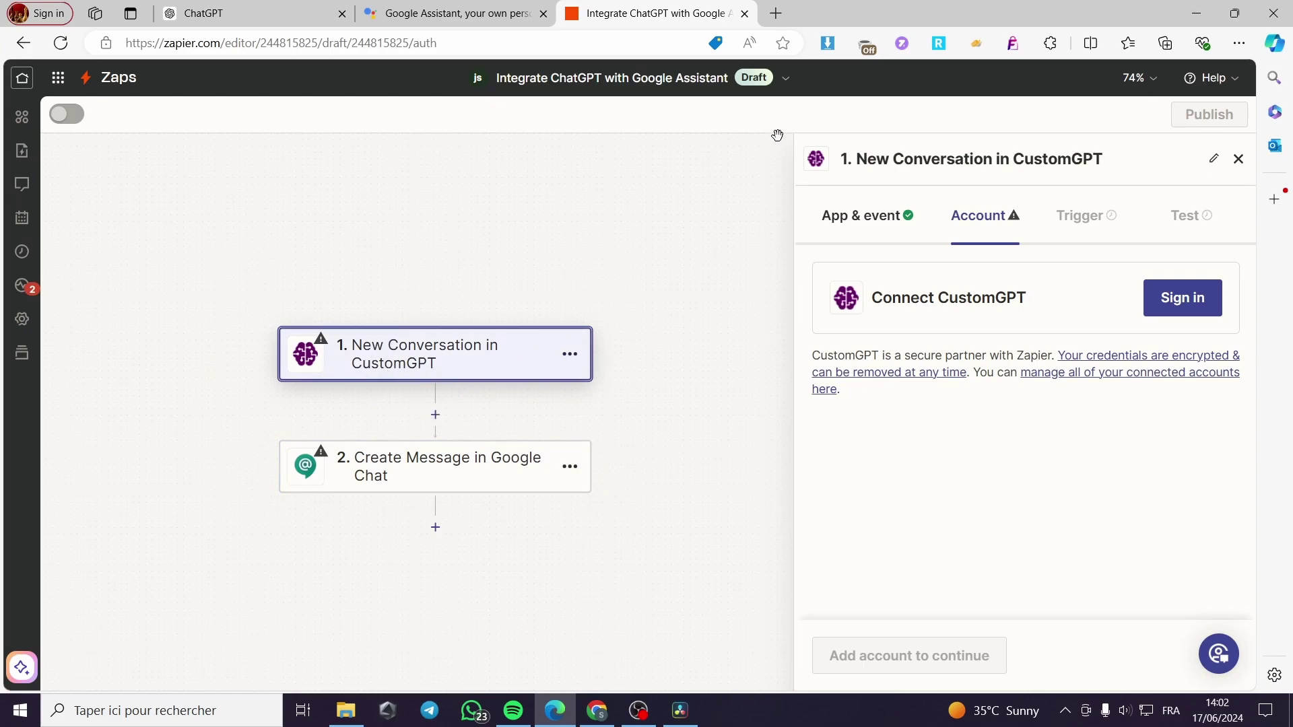
# - Return to the Zapier home page and create a new blank Zap
pyautogui.click(22, 78)
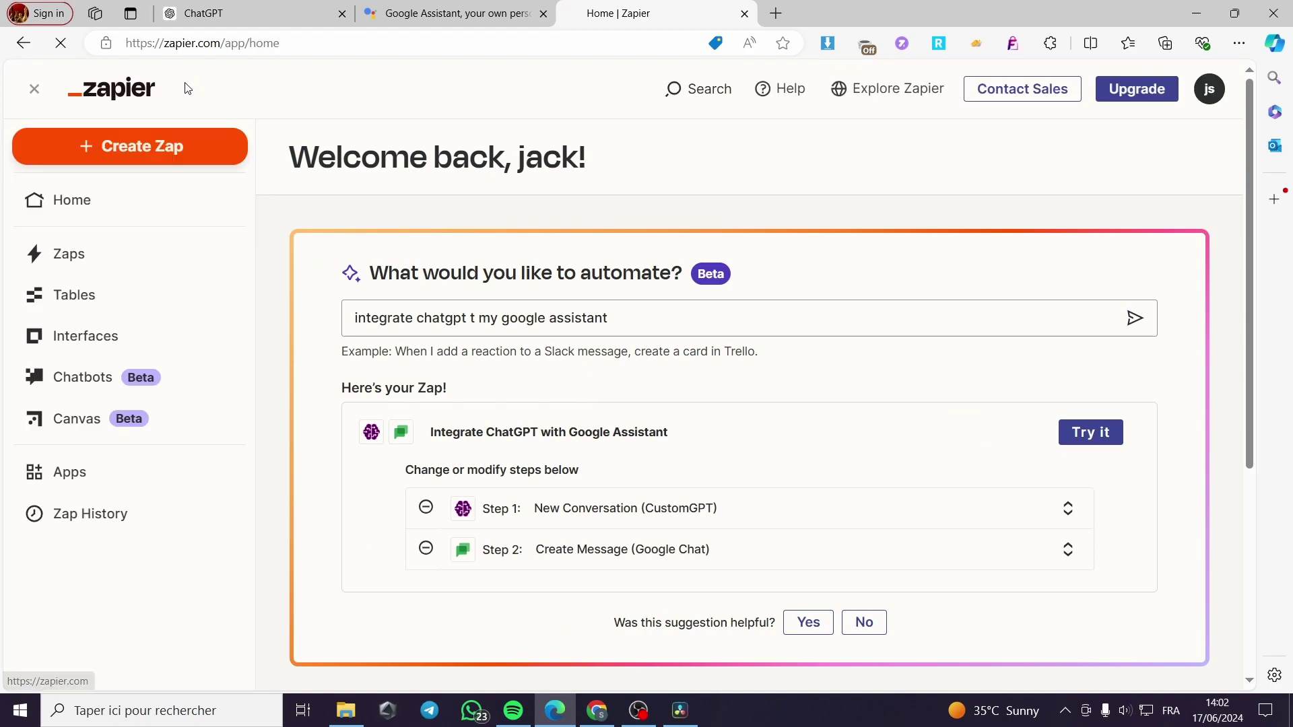
pyautogui.click(132, 154)
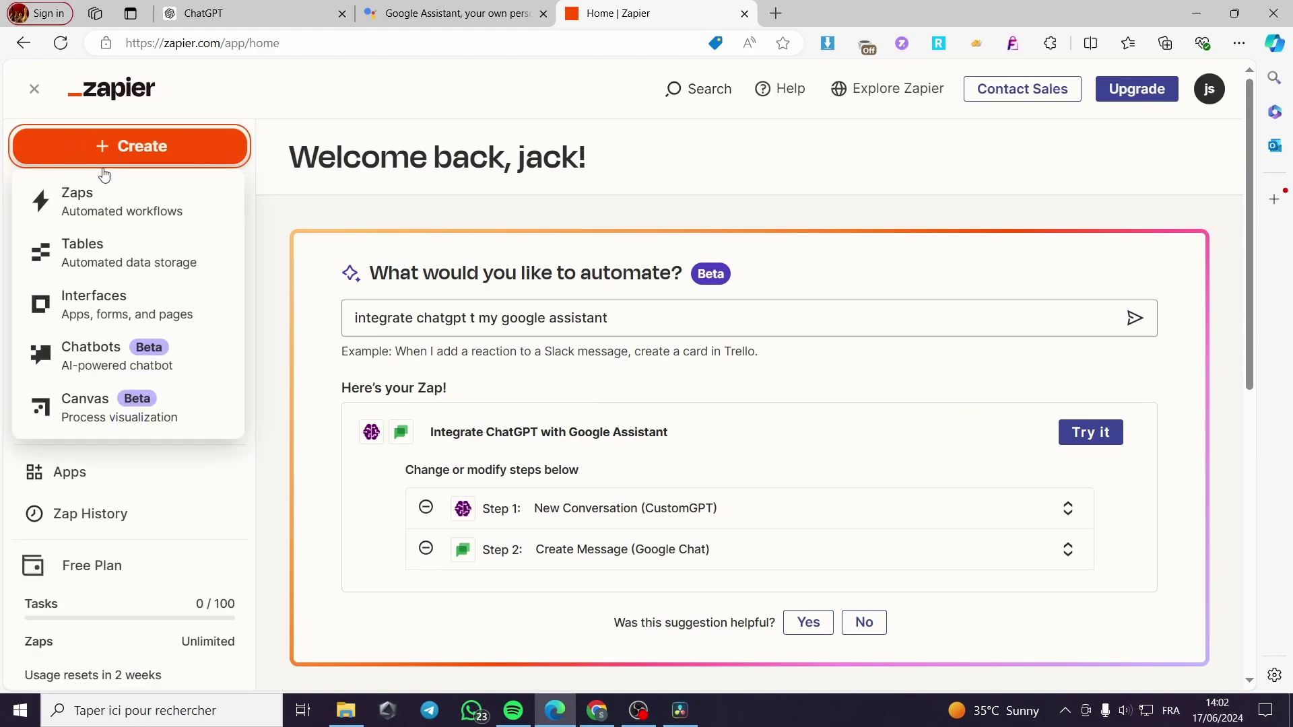
pyautogui.click(86, 209)
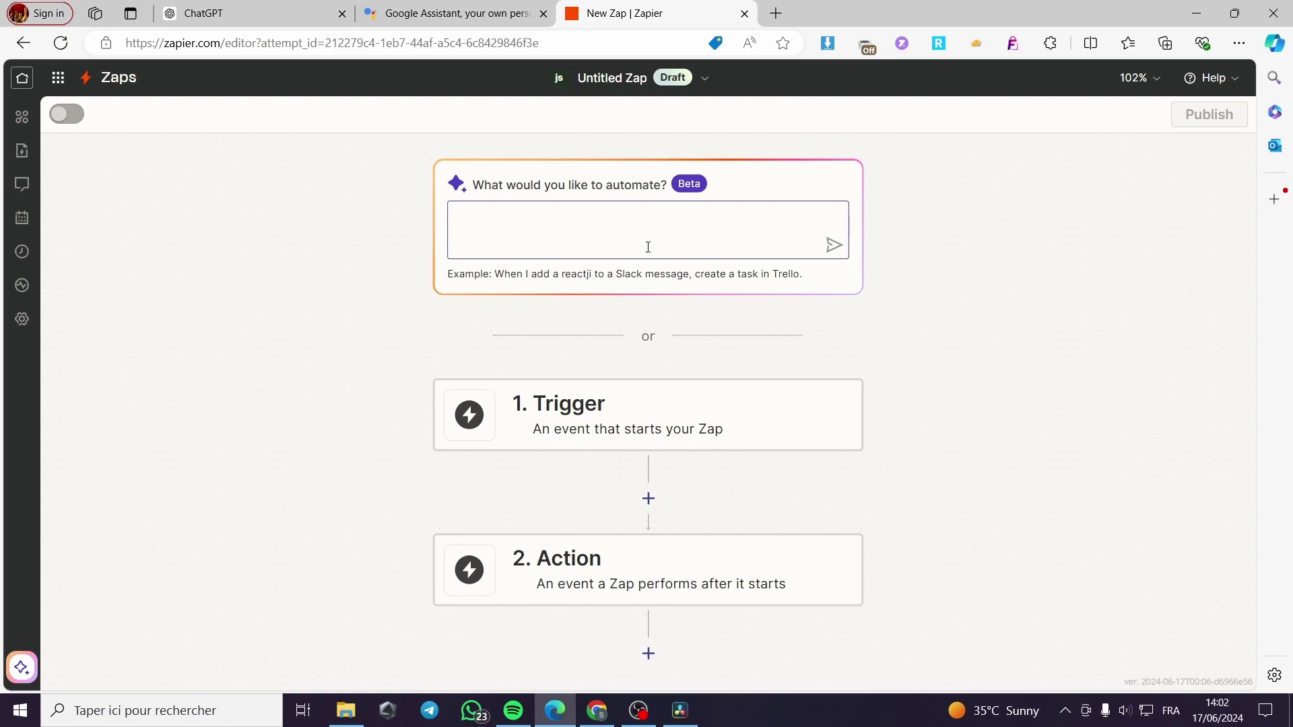
# - Search the trigger apps for "google" and set Google Docs as the new Zap's trigger app
pyautogui.scroll(-1, 640, 330)
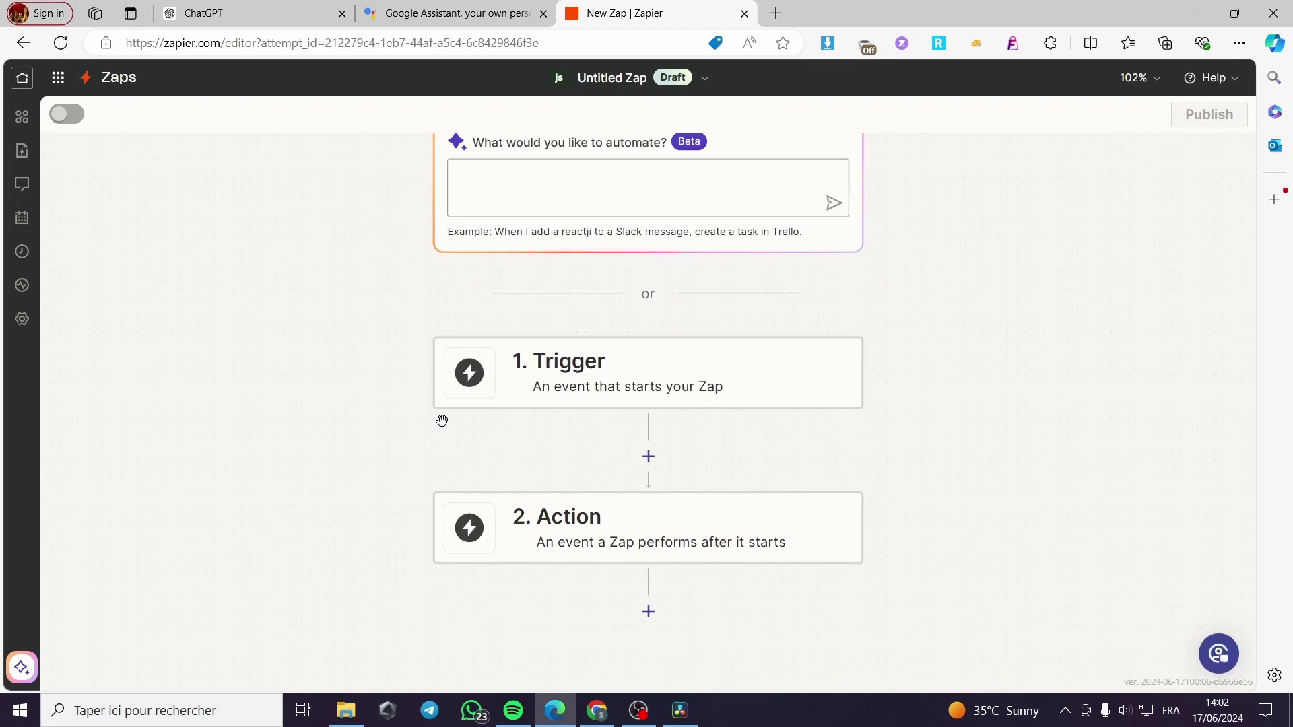
pyautogui.click(476, 381)
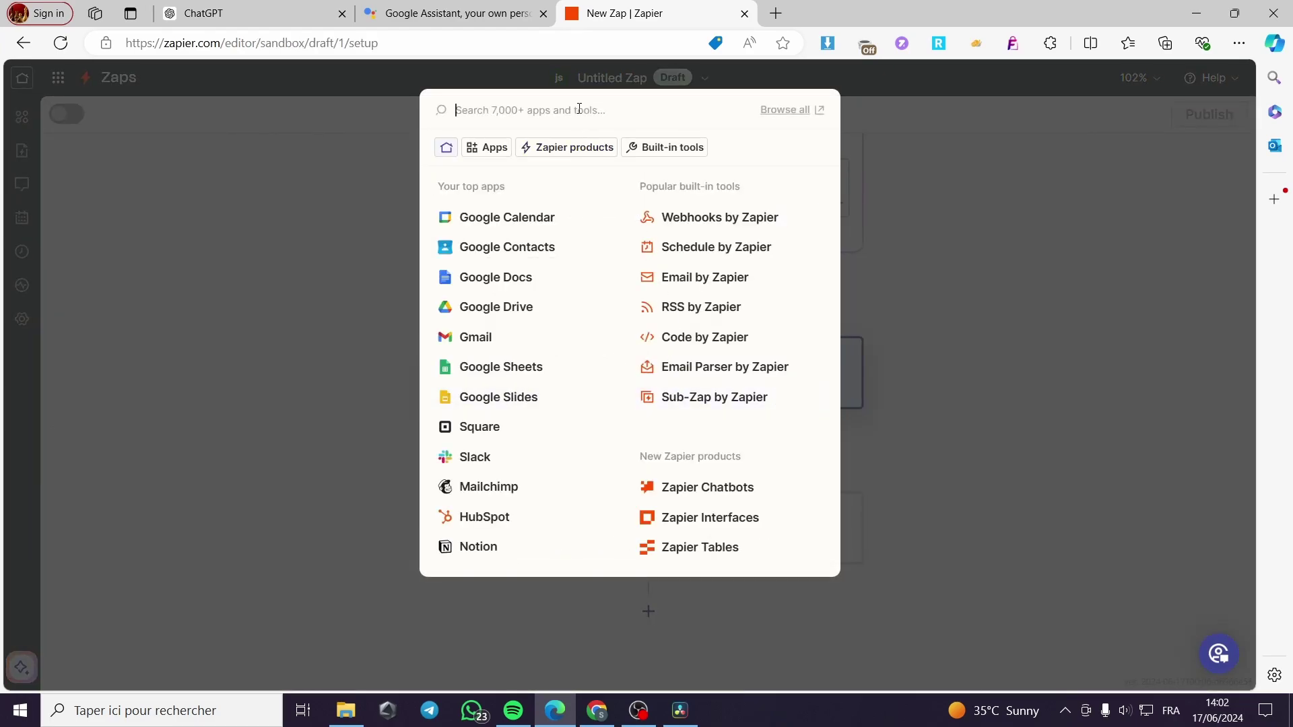
pyautogui.write('goo')
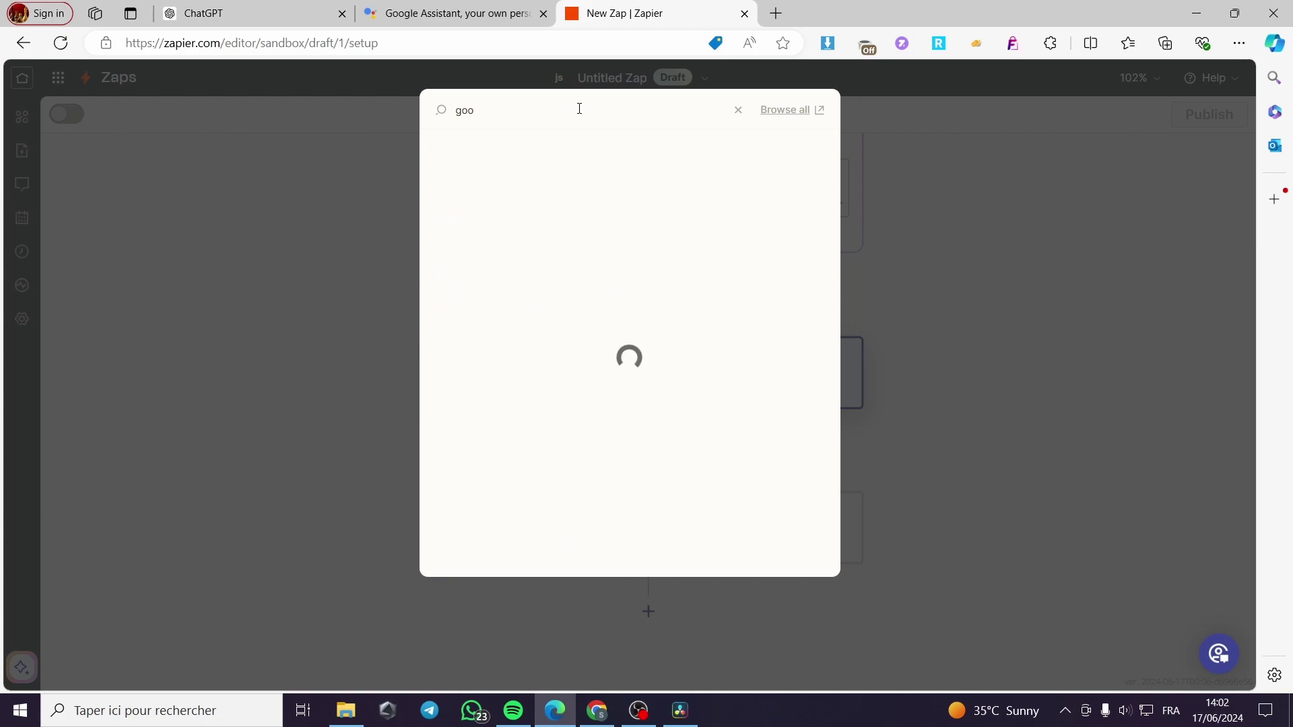
pyautogui.write('gle')
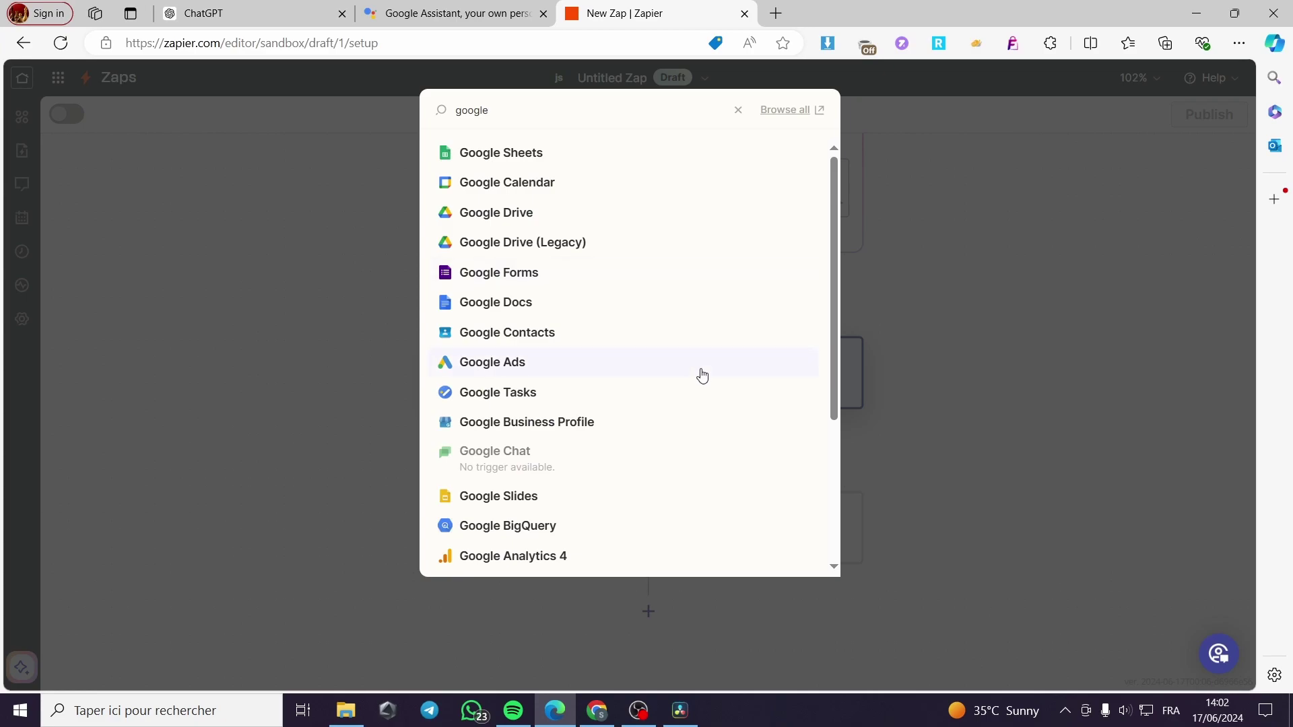
pyautogui.click(670, 311)
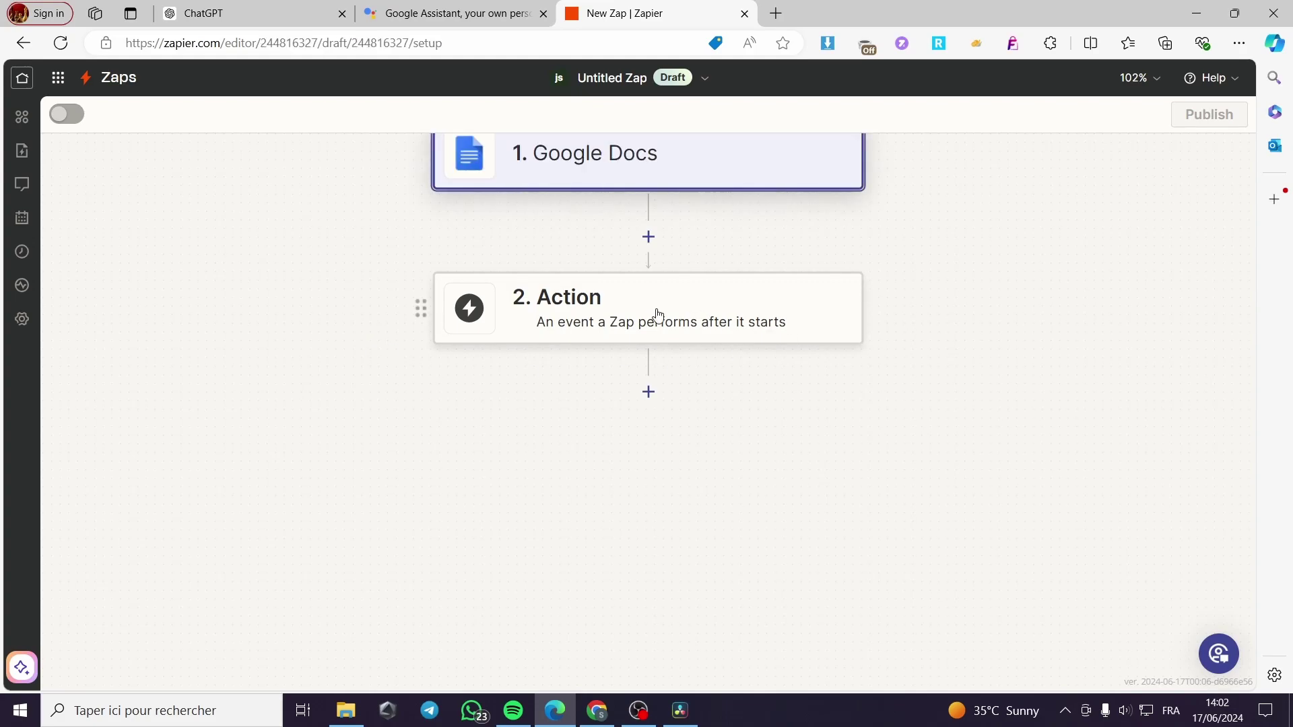
# - Set the Google Docs trigger's event to New Document, and find and choose ChatGPT as the action step's app
pyautogui.click(1009, 381)
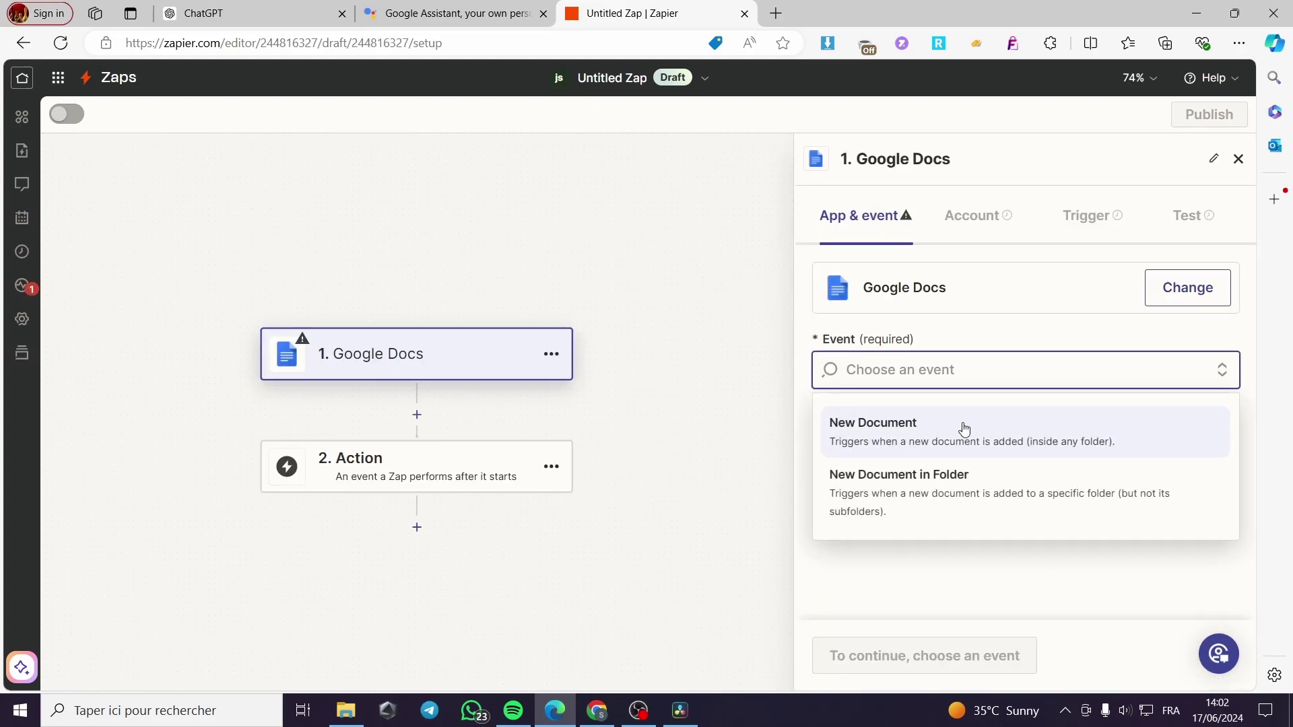
pyautogui.click(847, 434)
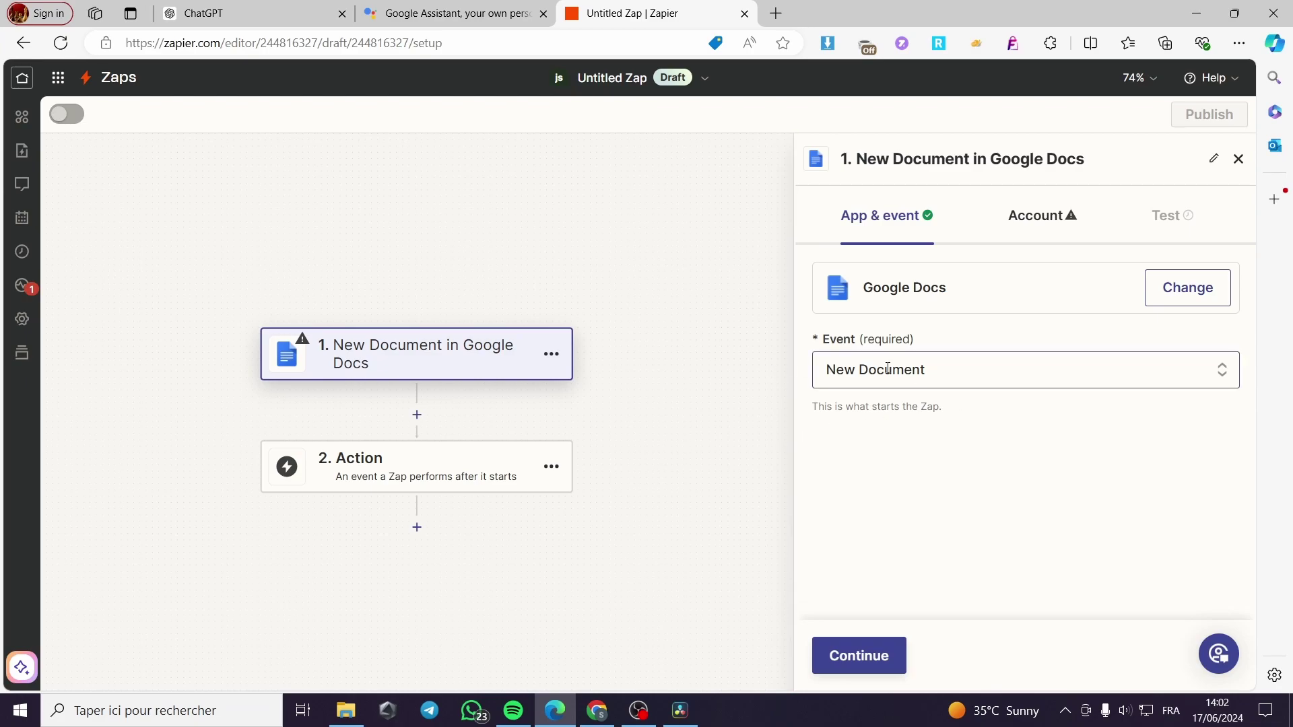
pyautogui.click(476, 455)
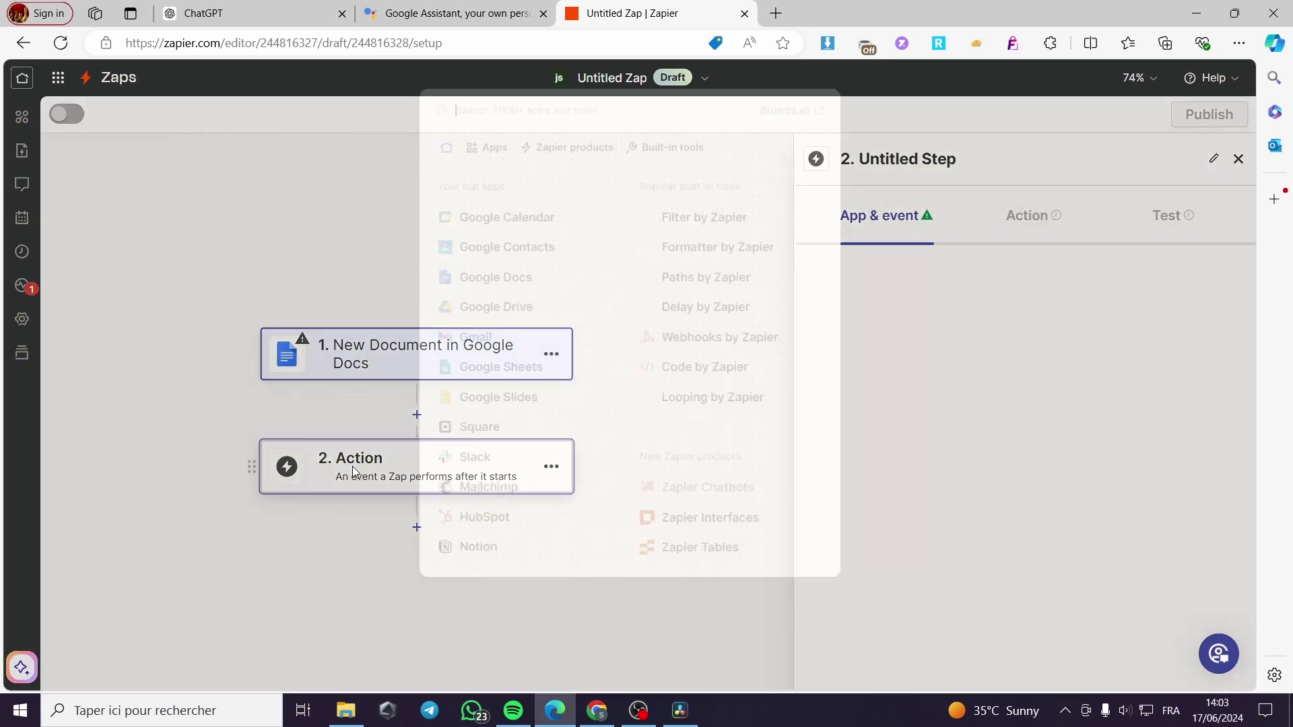
pyautogui.write('c')
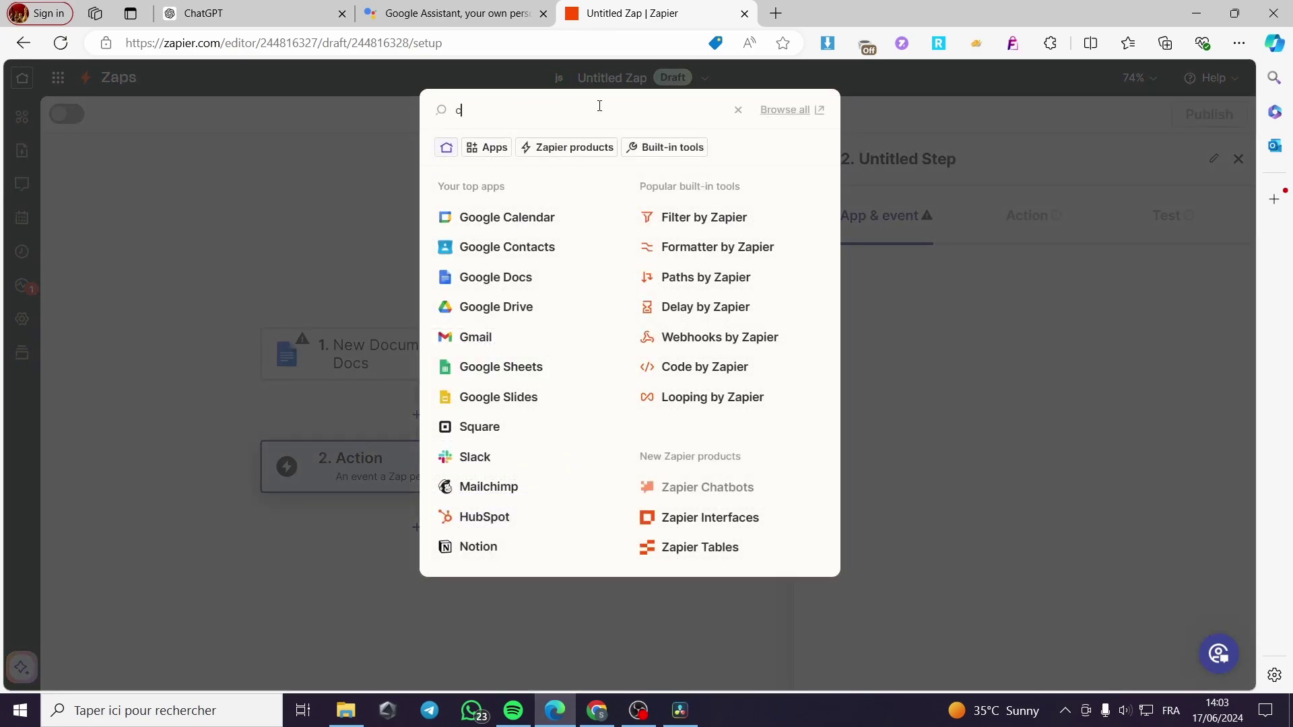
pyautogui.write('hatgpt')
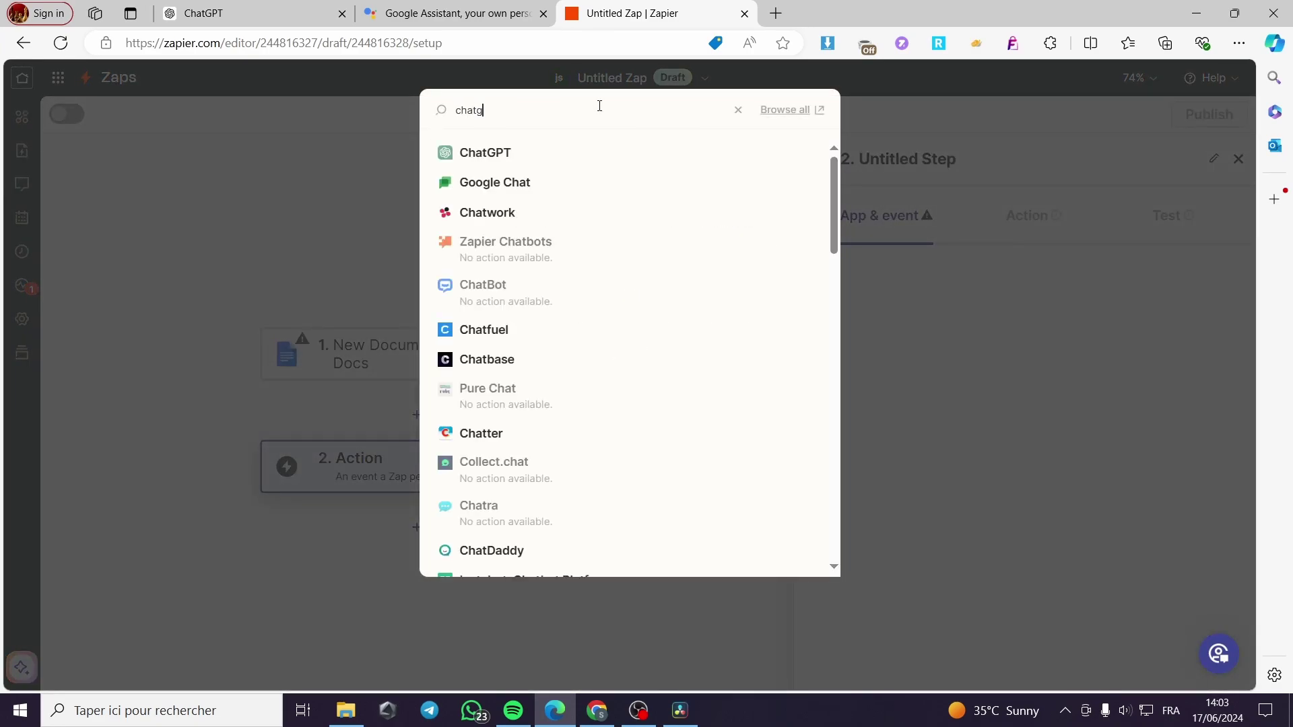
pyautogui.click(559, 156)
# - Review the available ChatGPT action events and choose Conversation as the second step's event
pyautogui.click(1003, 378)
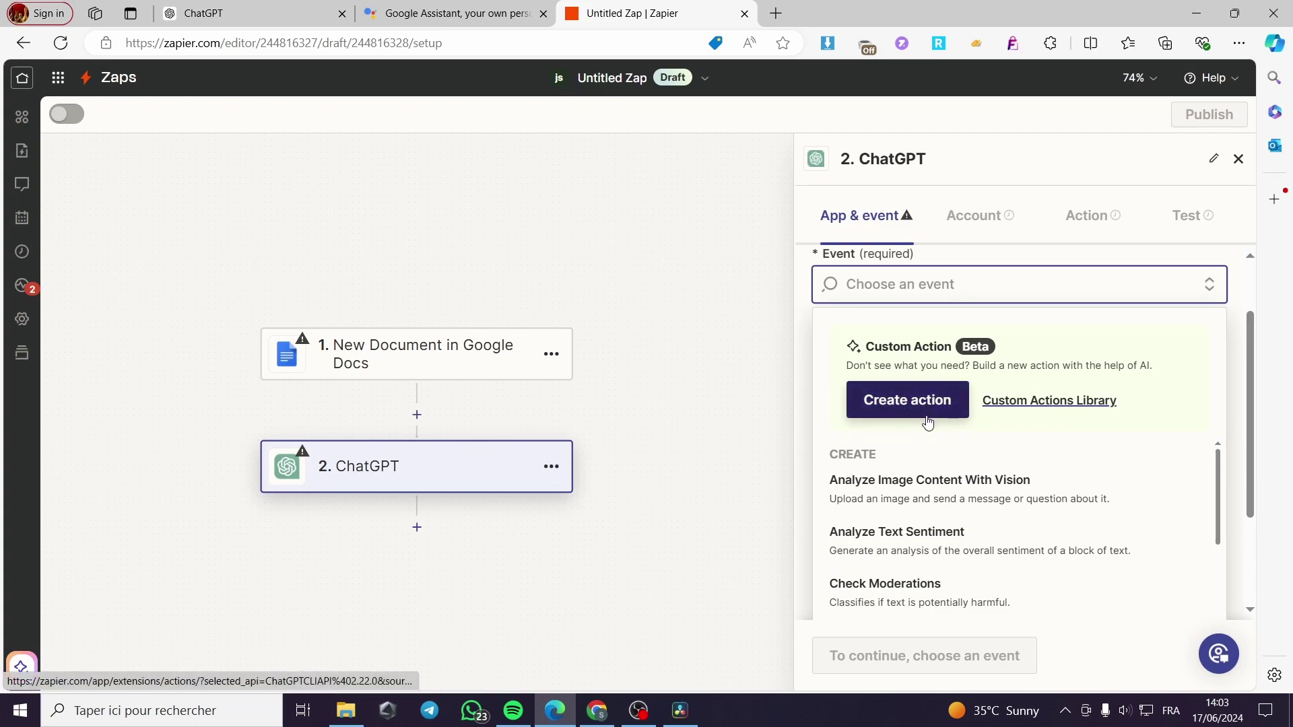
pyautogui.scroll(-1, 920, 399)
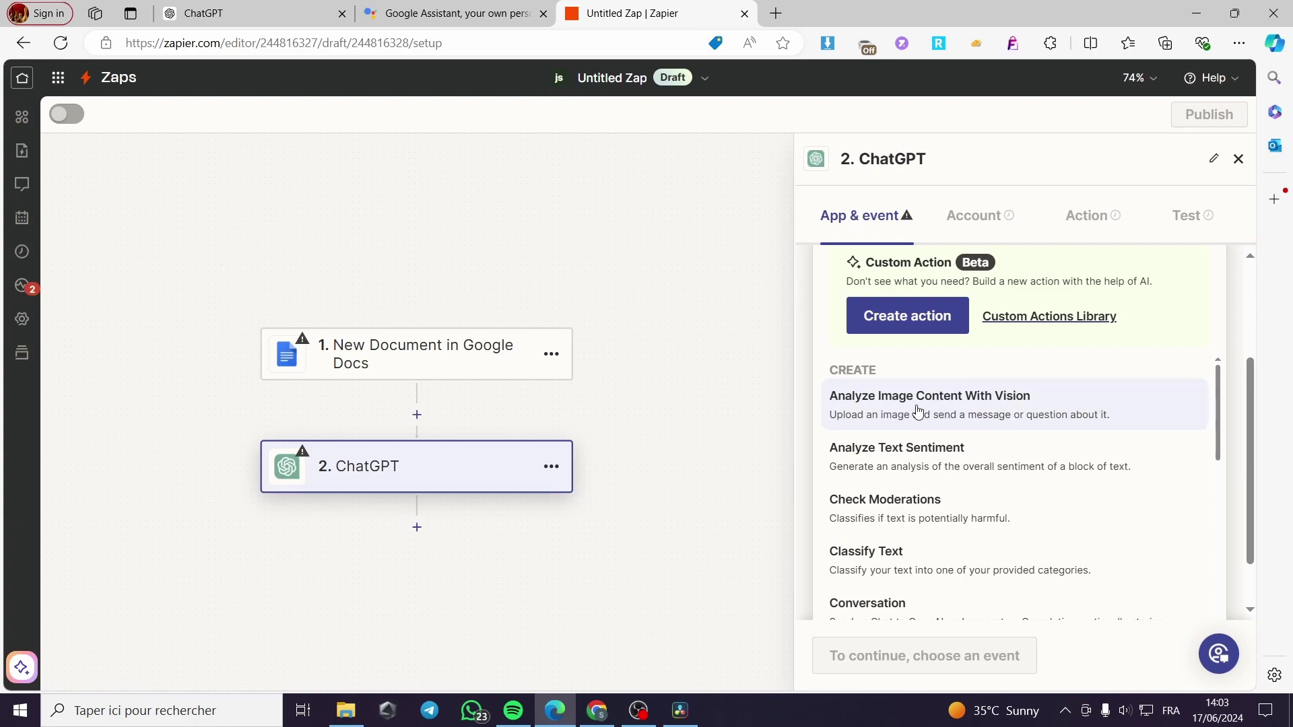
pyautogui.scroll(-1, 893, 398)
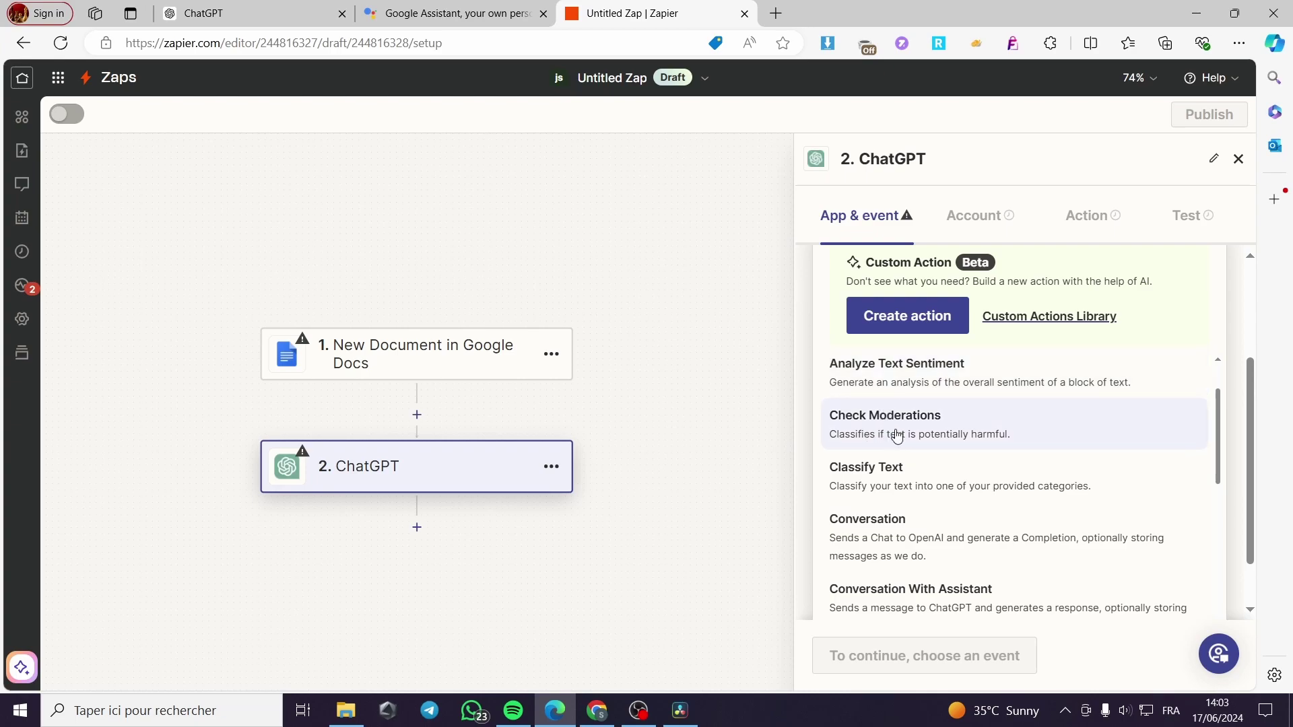
pyautogui.scroll(-1, 897, 435)
pyautogui.scroll(-1, 1048, 409)
pyautogui.scroll(1, 947, 441)
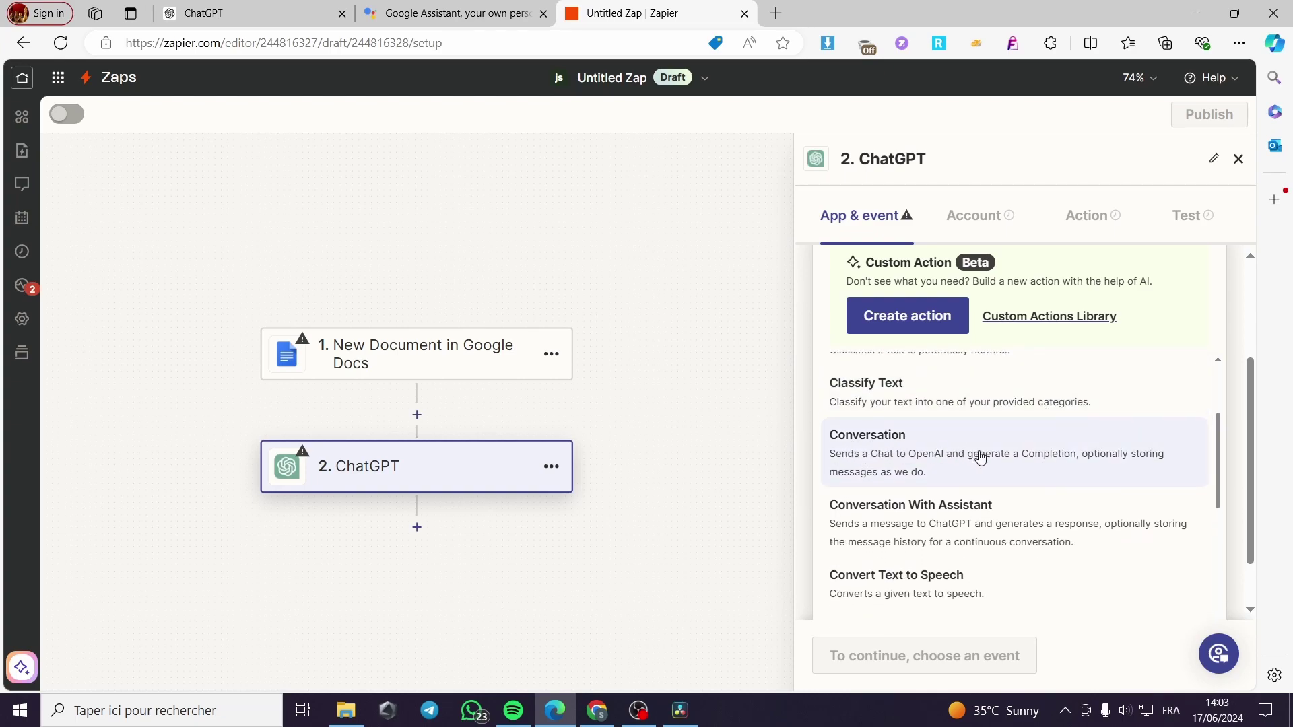
pyautogui.click(956, 454)
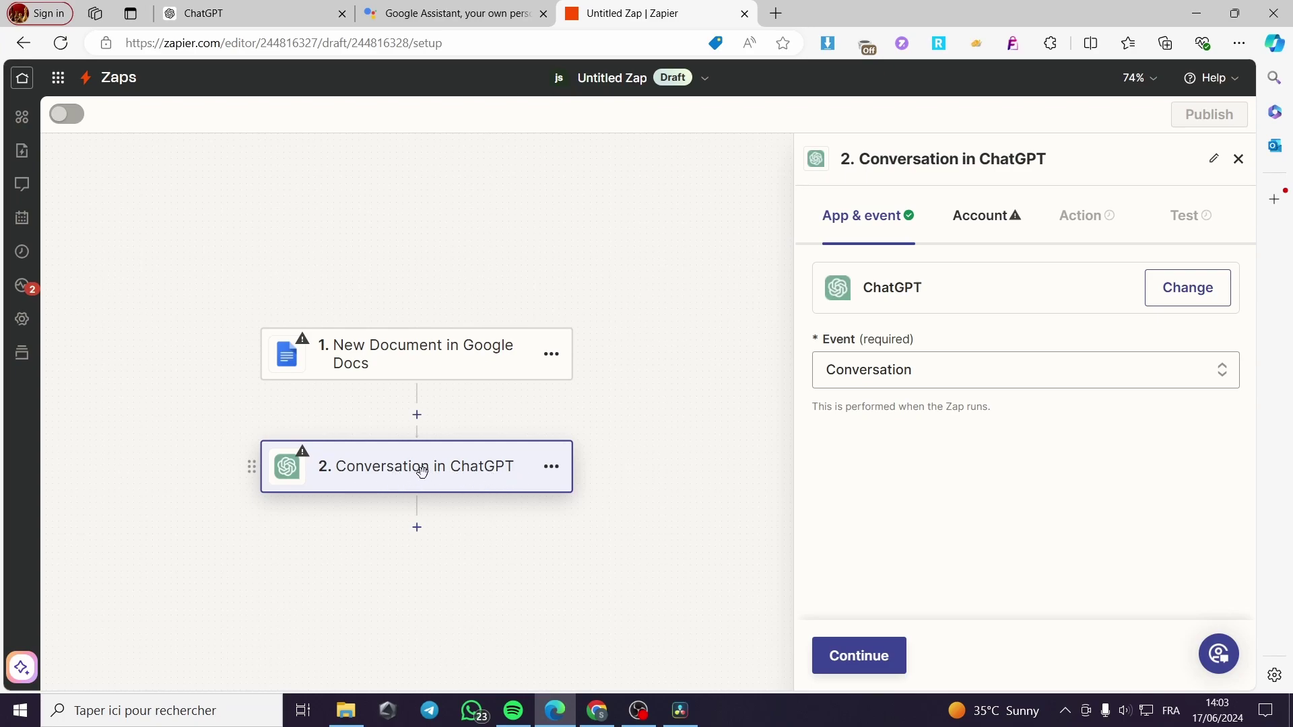
# - Add a third step after the ChatGPT action and set it to Create Message in Google Chat
pyautogui.click(417, 529)
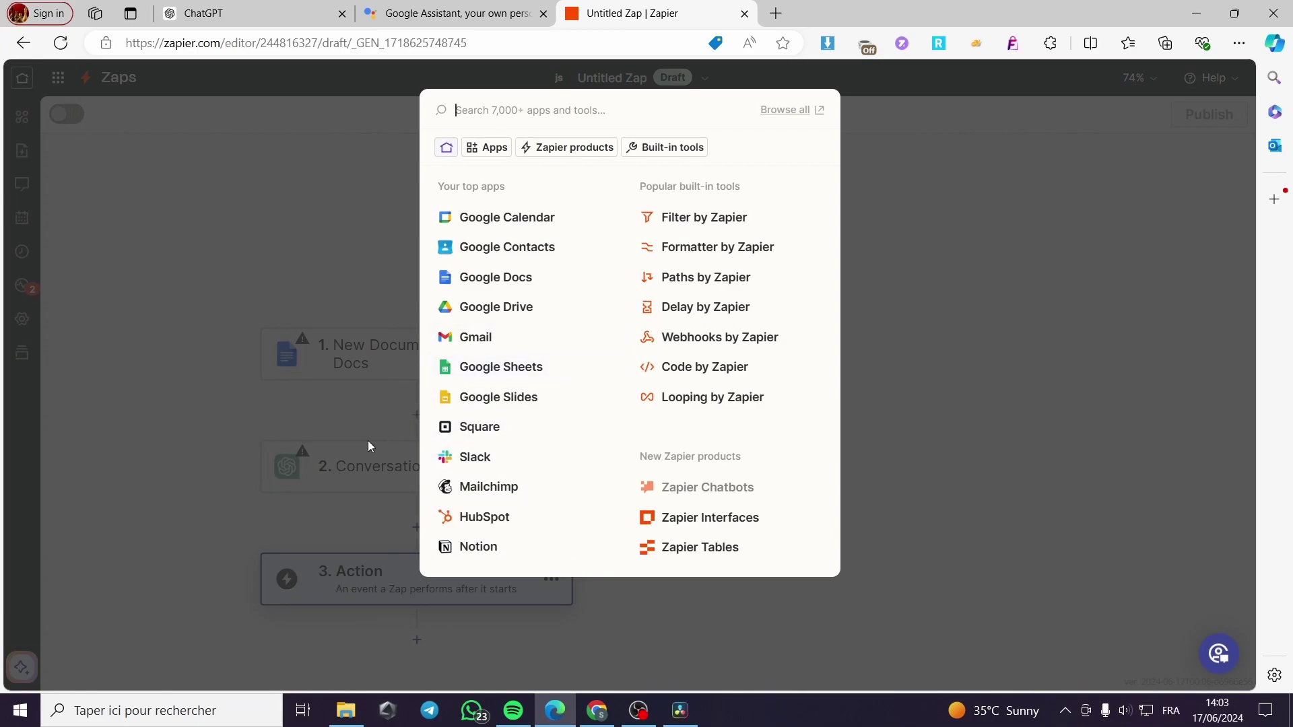
pyautogui.click(248, 465)
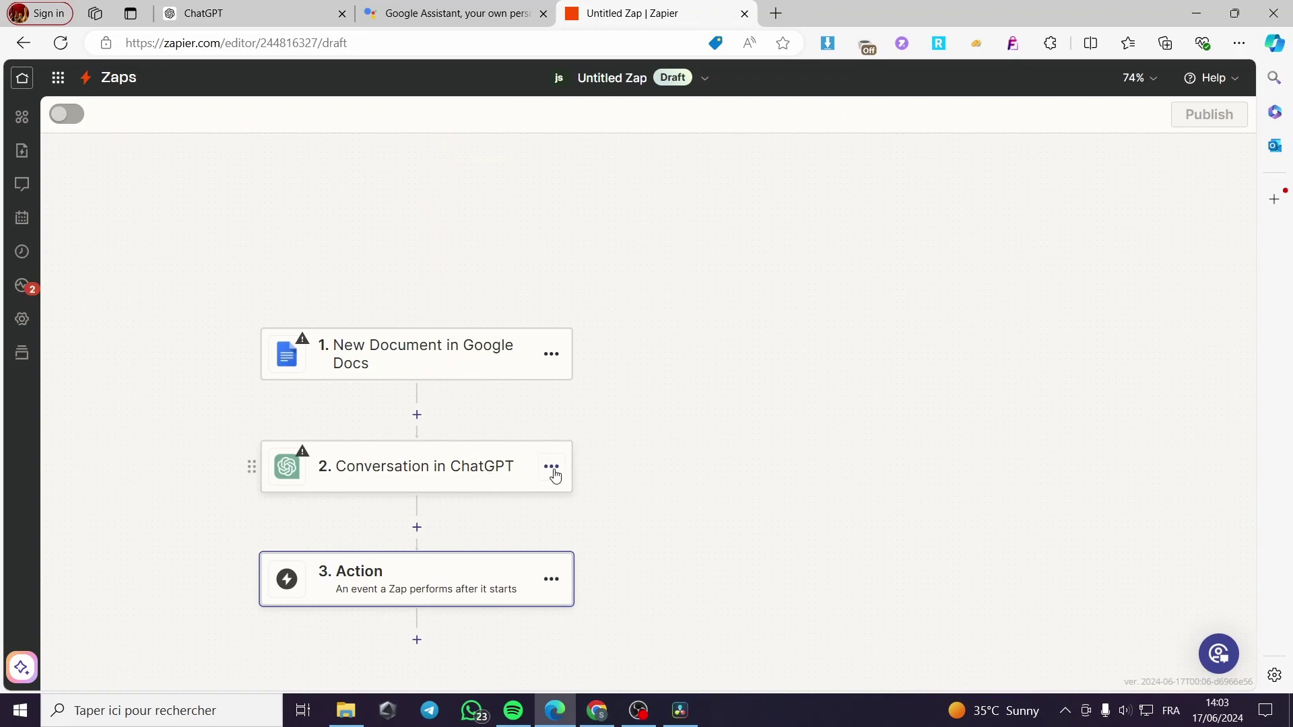
pyautogui.click(413, 584)
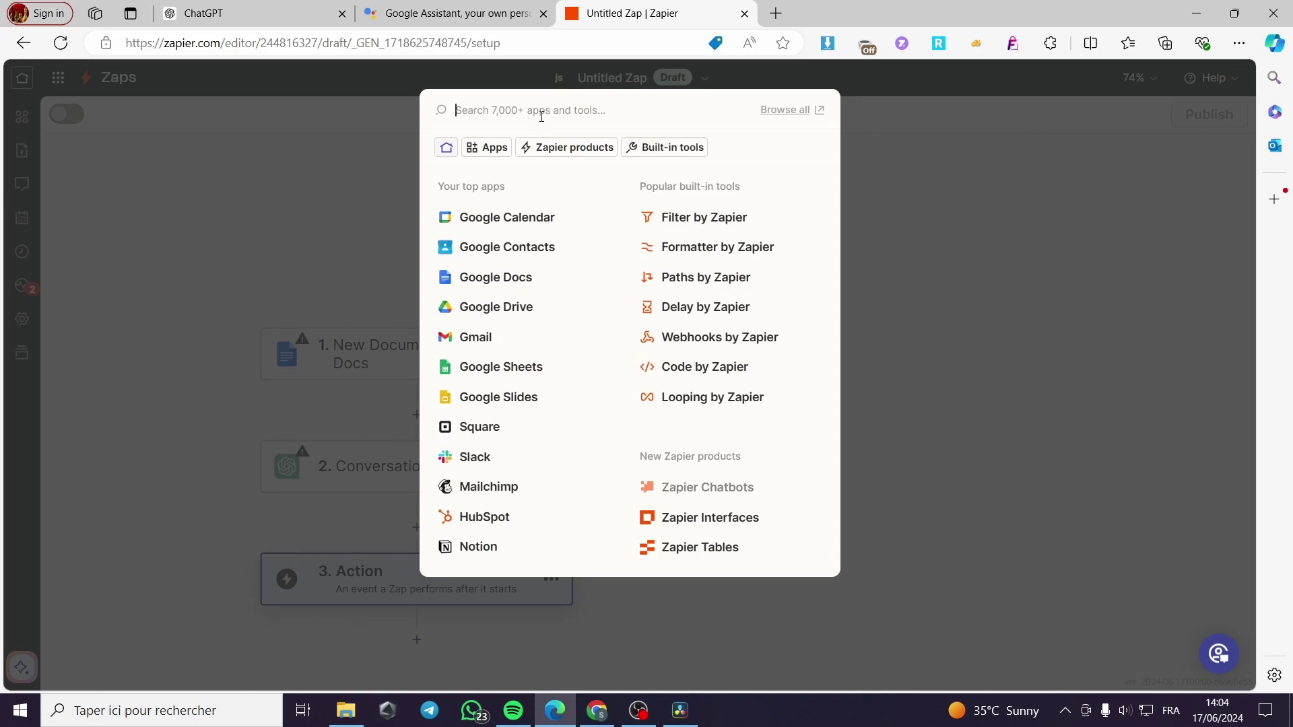
pyautogui.write('goog')
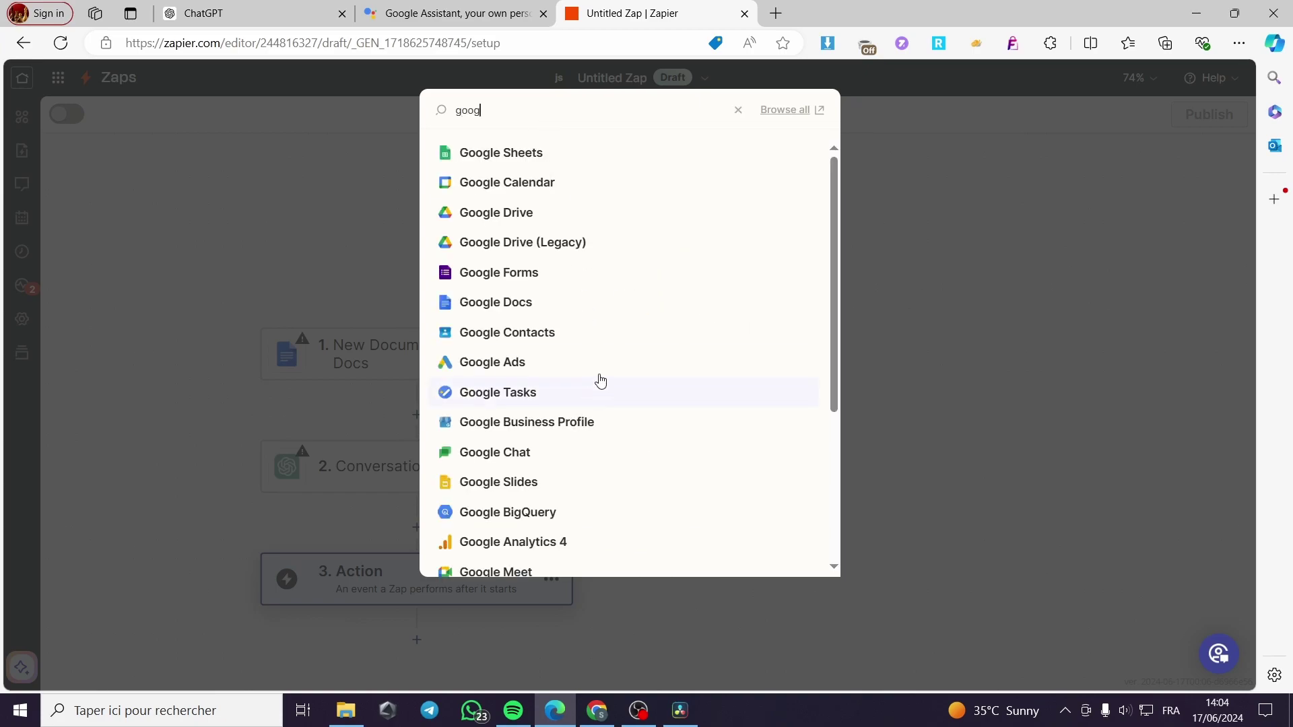
pyautogui.scroll(-4, 631, 403)
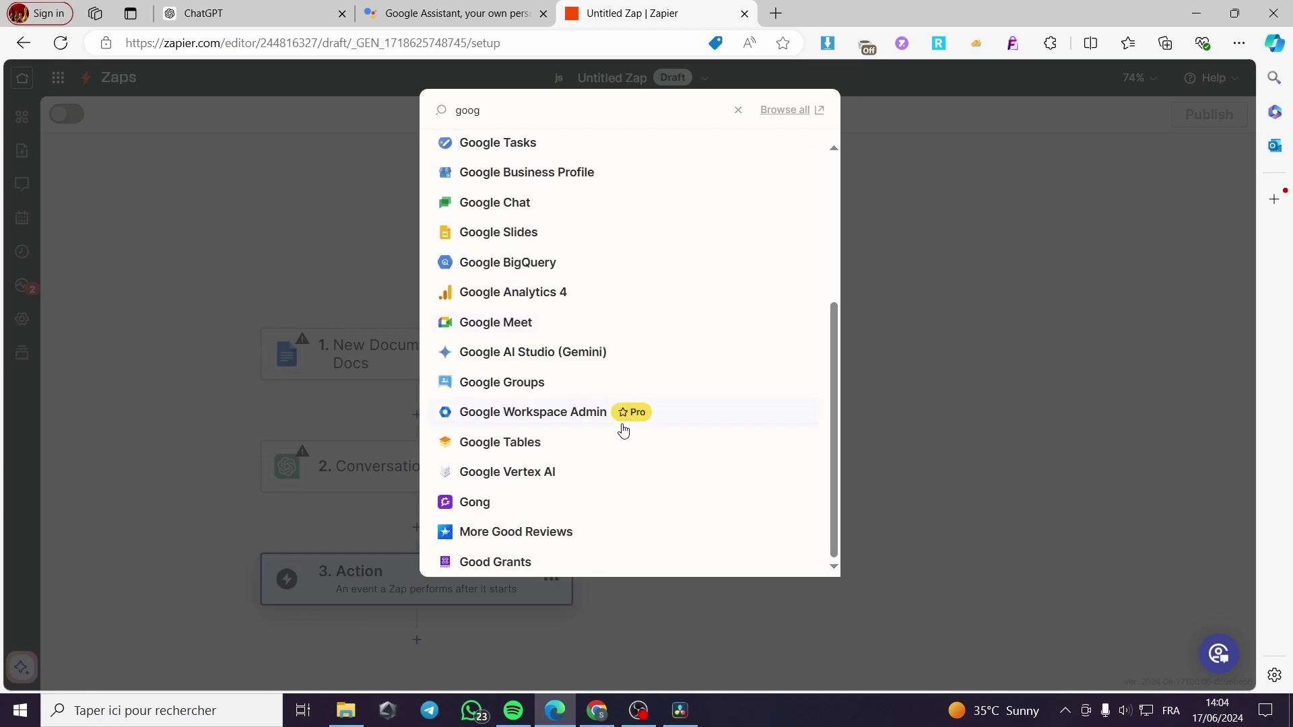
pyautogui.scroll(4, 569, 404)
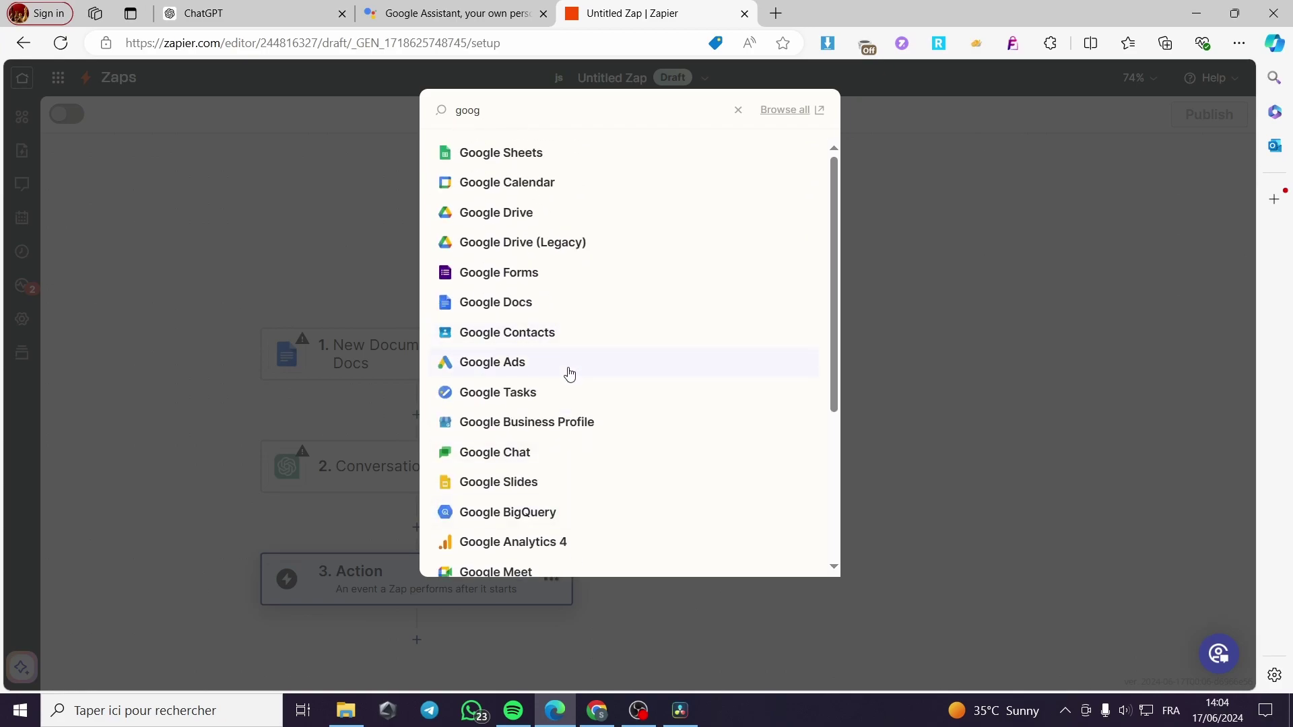
pyautogui.click(527, 464)
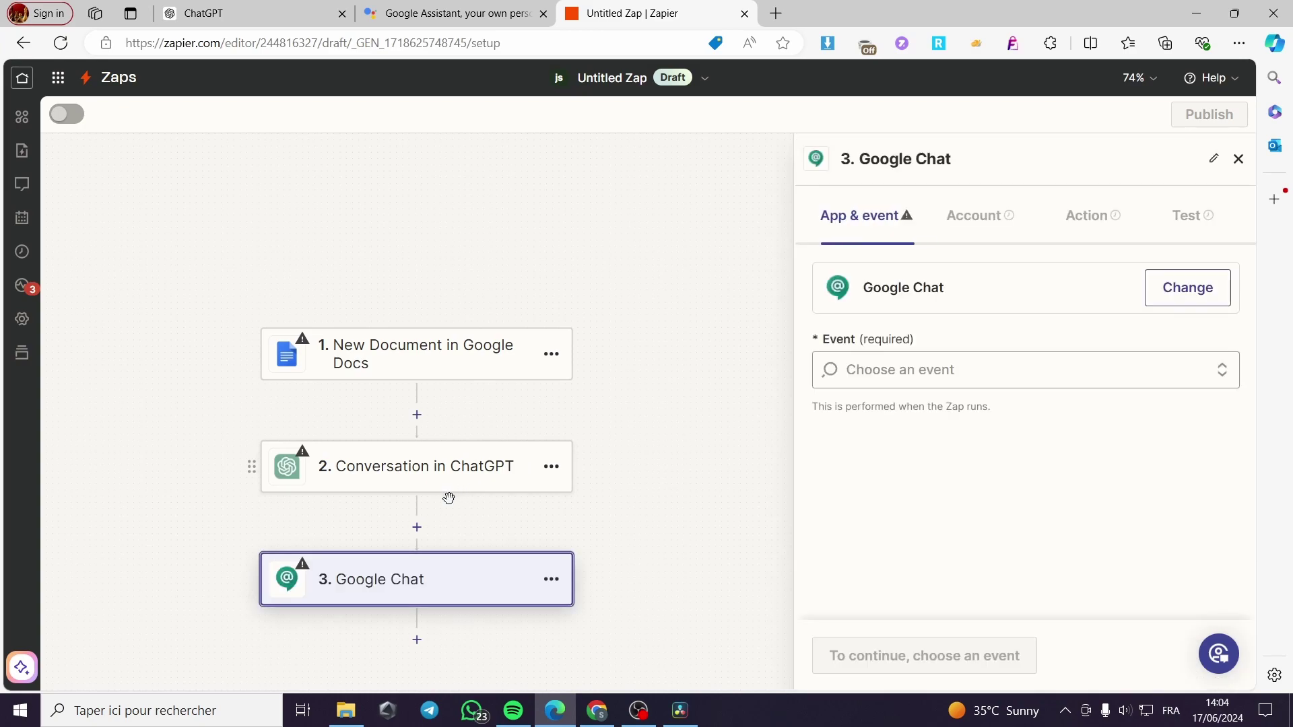
pyautogui.click(996, 373)
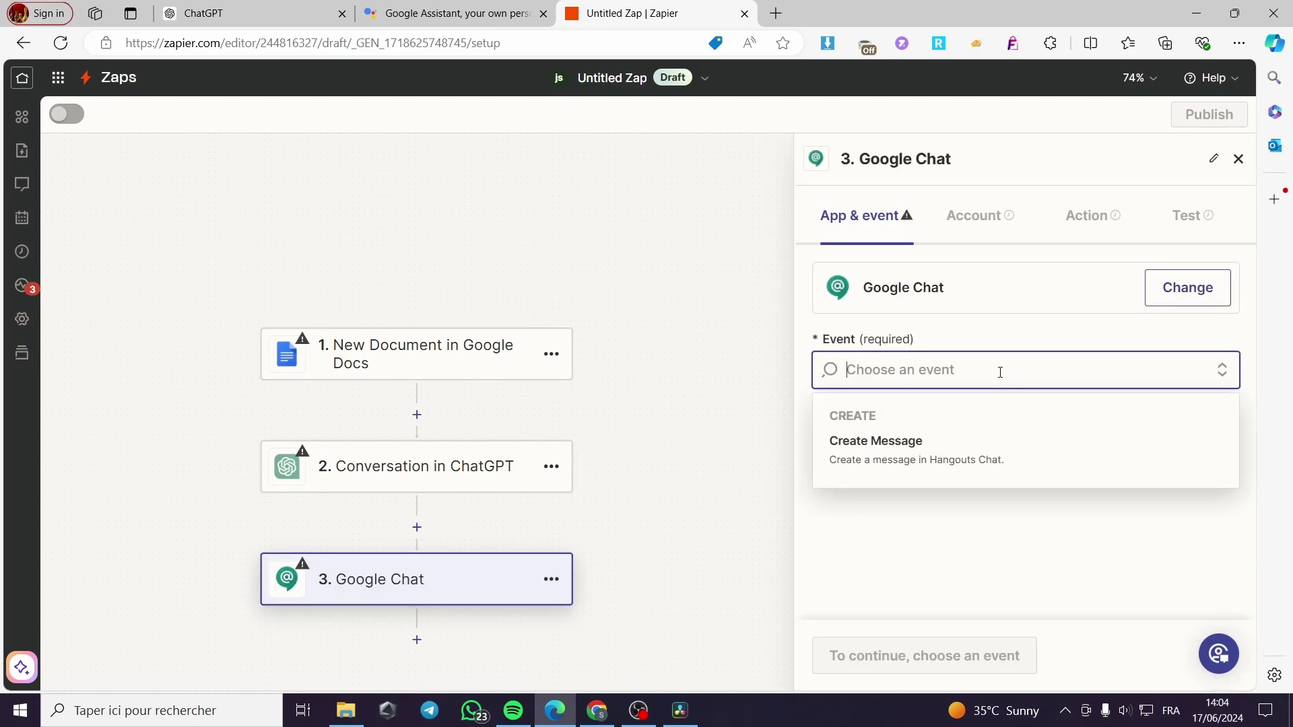
pyautogui.click(898, 446)
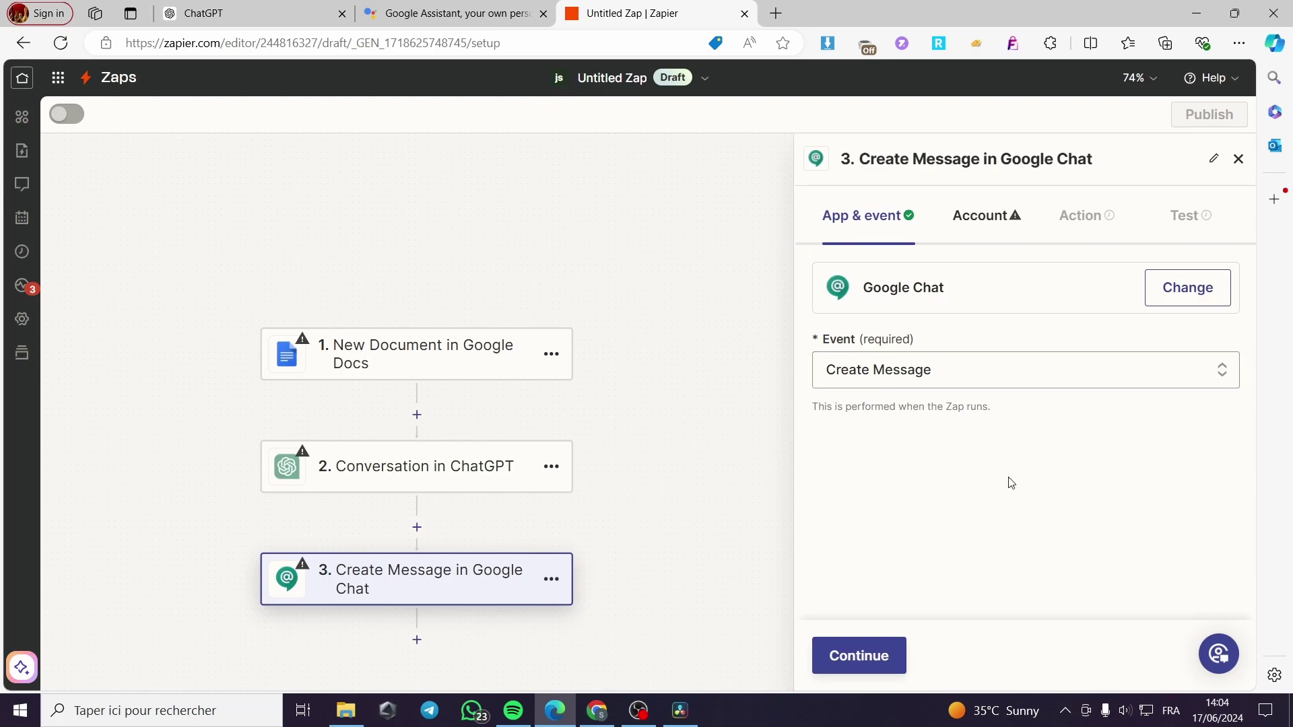
# - Connect a Google account to the New Document in Google Docs trigger
pyautogui.click(483, 377)
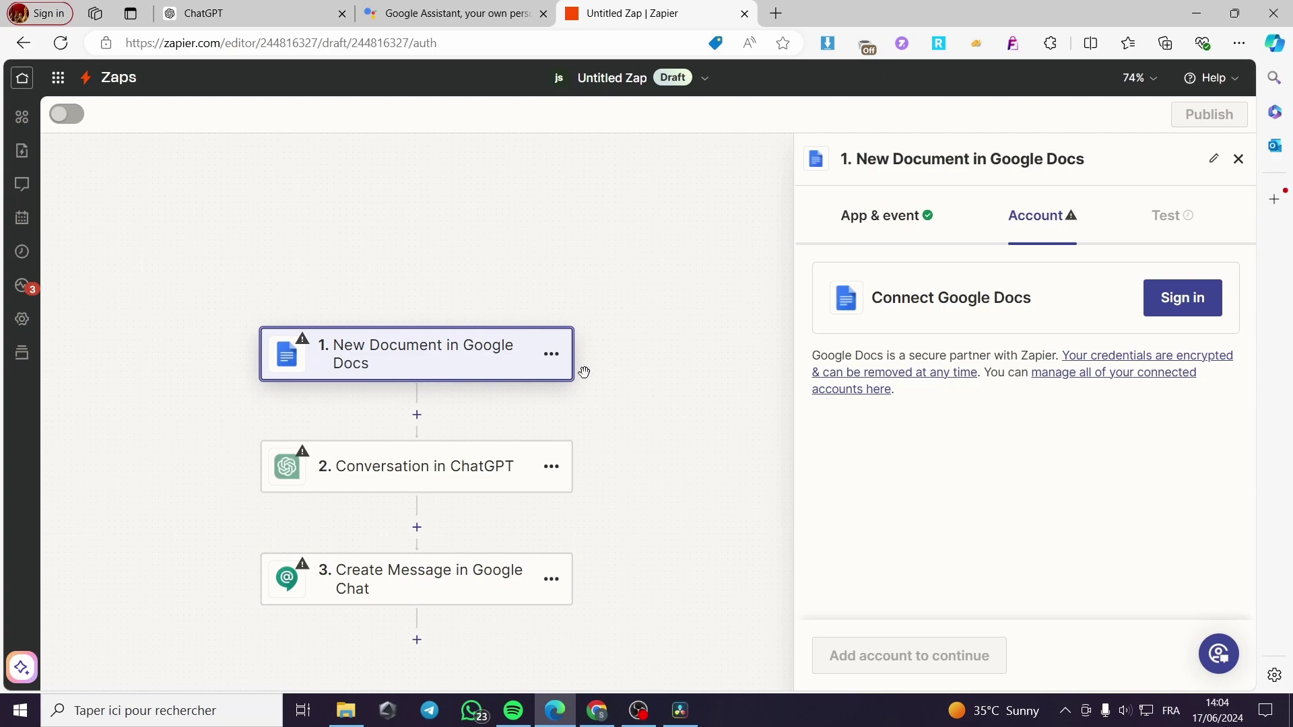
pyautogui.click(1180, 299)
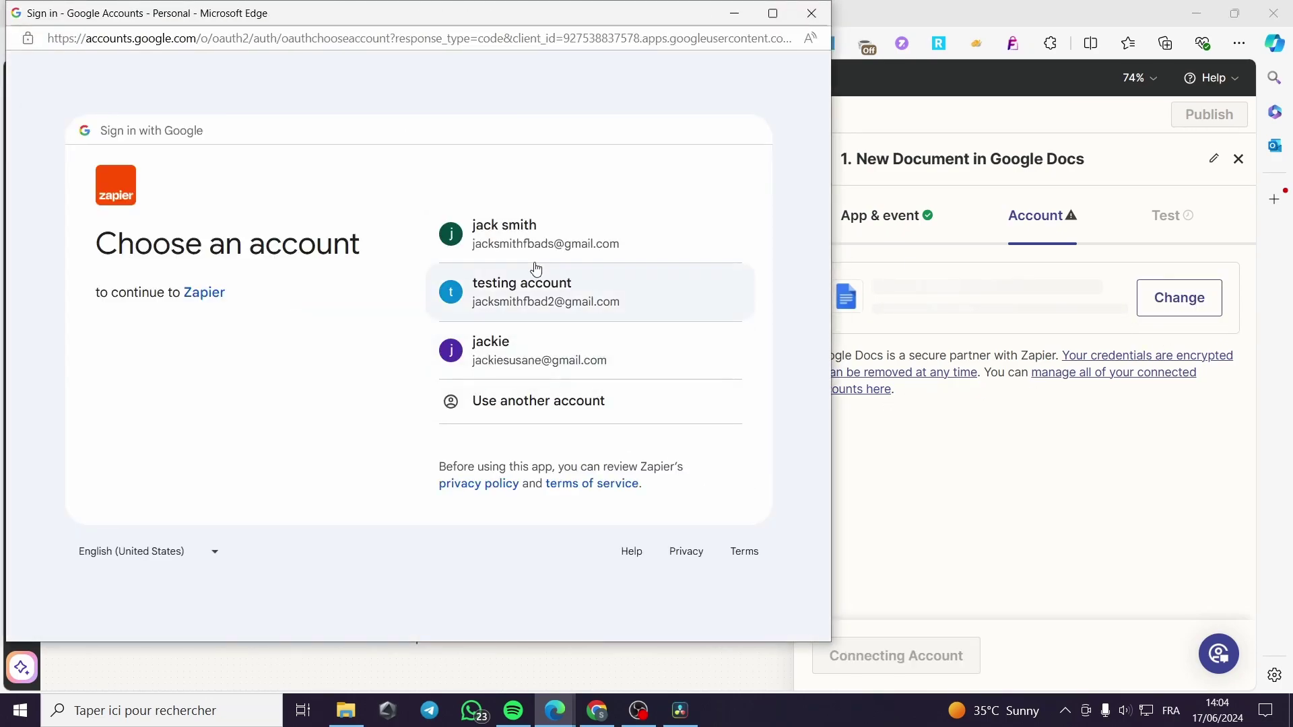
pyautogui.click(431, 229)
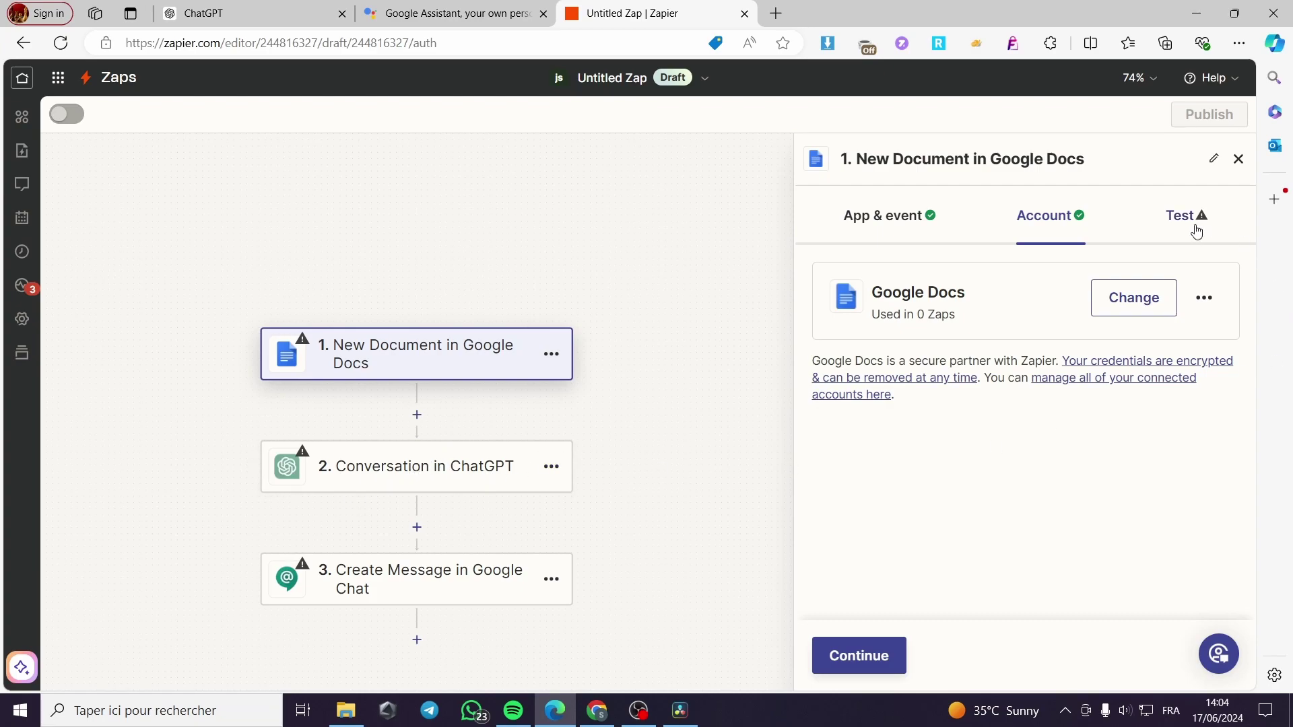
# - Start connecting an account to the Conversation in ChatGPT step and move the authorization window aside
pyautogui.click(340, 474)
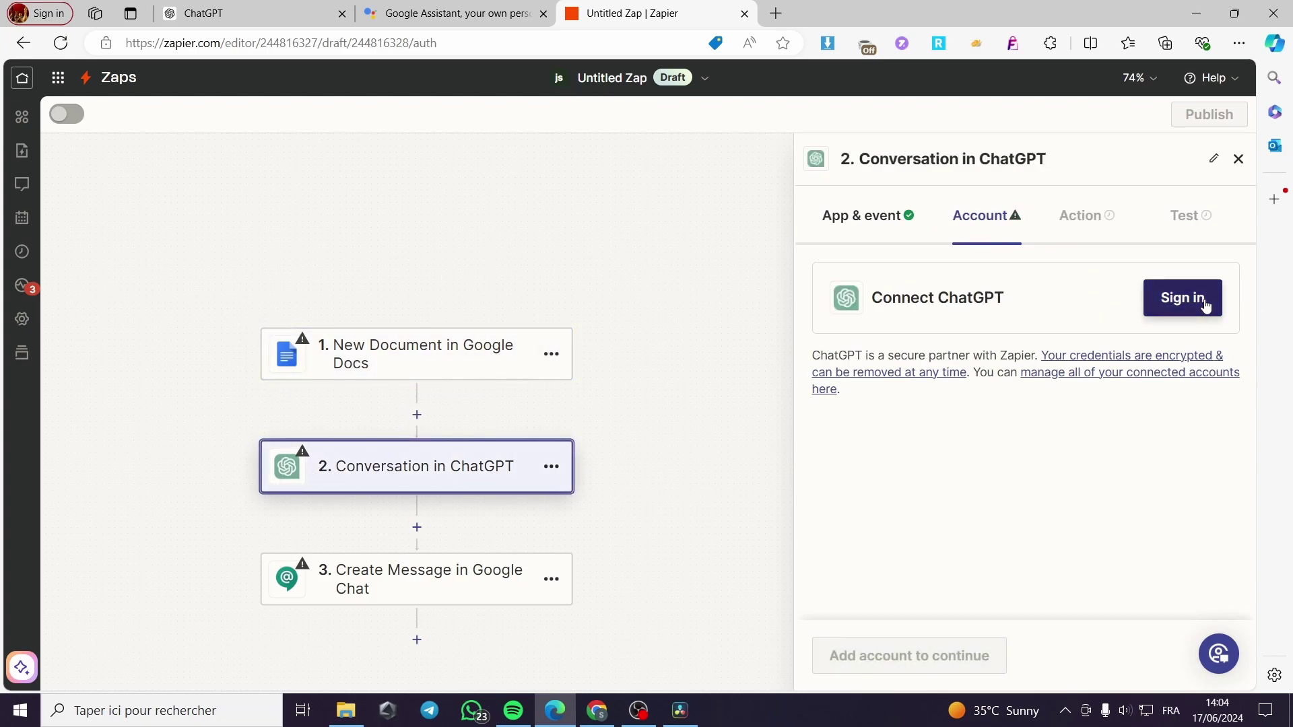
pyautogui.click(1180, 298)
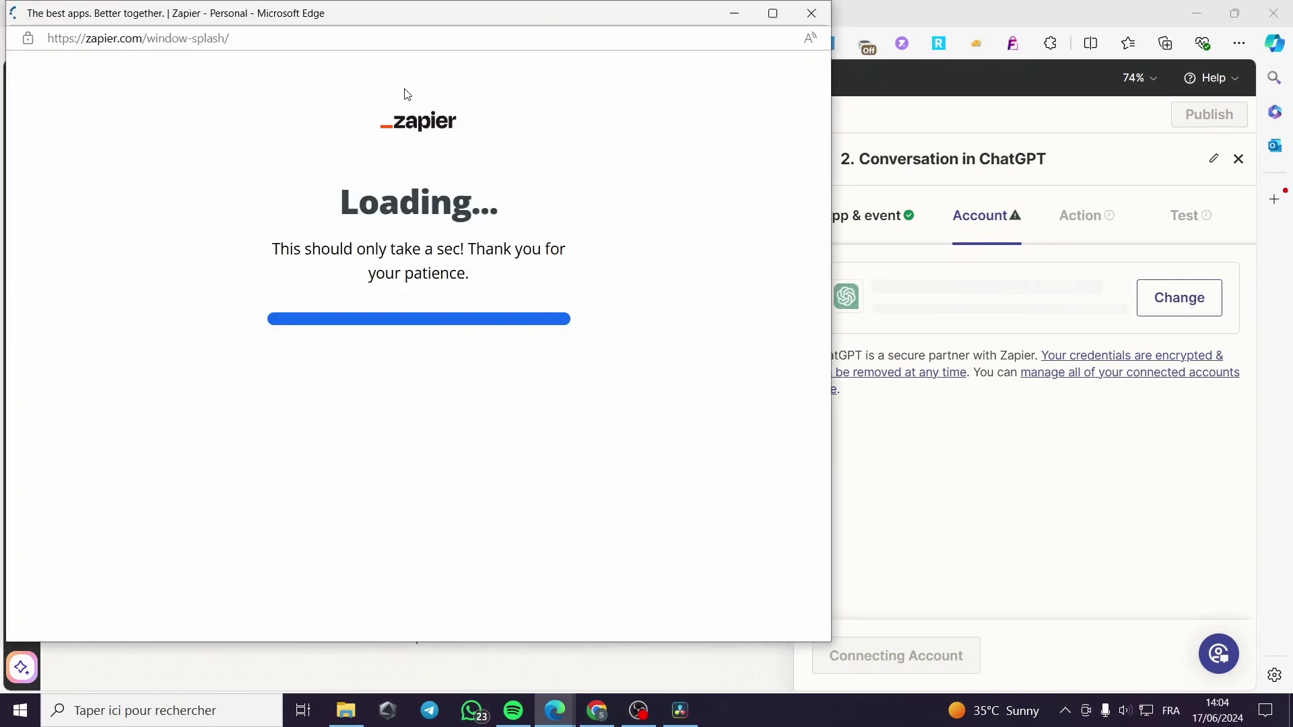
pyautogui.moveTo(427, 20); pyautogui.dragTo(715, 60)
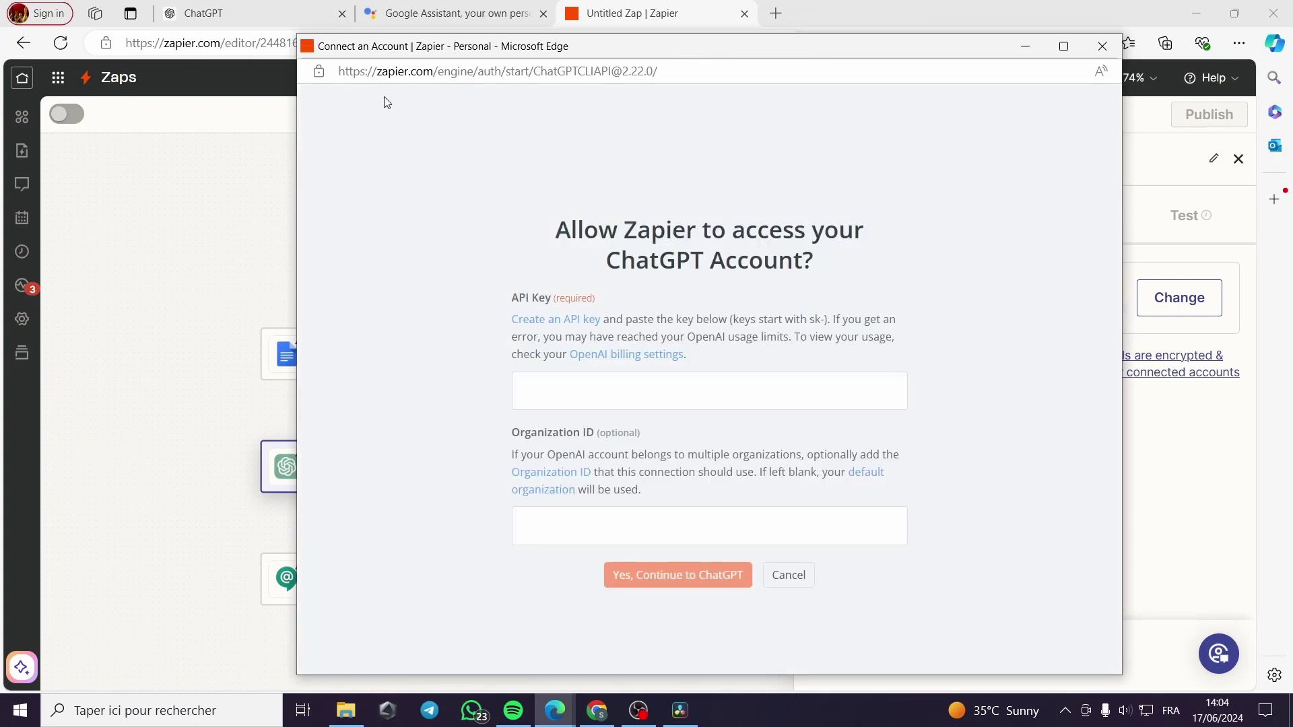
# - Switch to the browser page with ChatGPT and load openai.com there
pyautogui.click(207, 12)
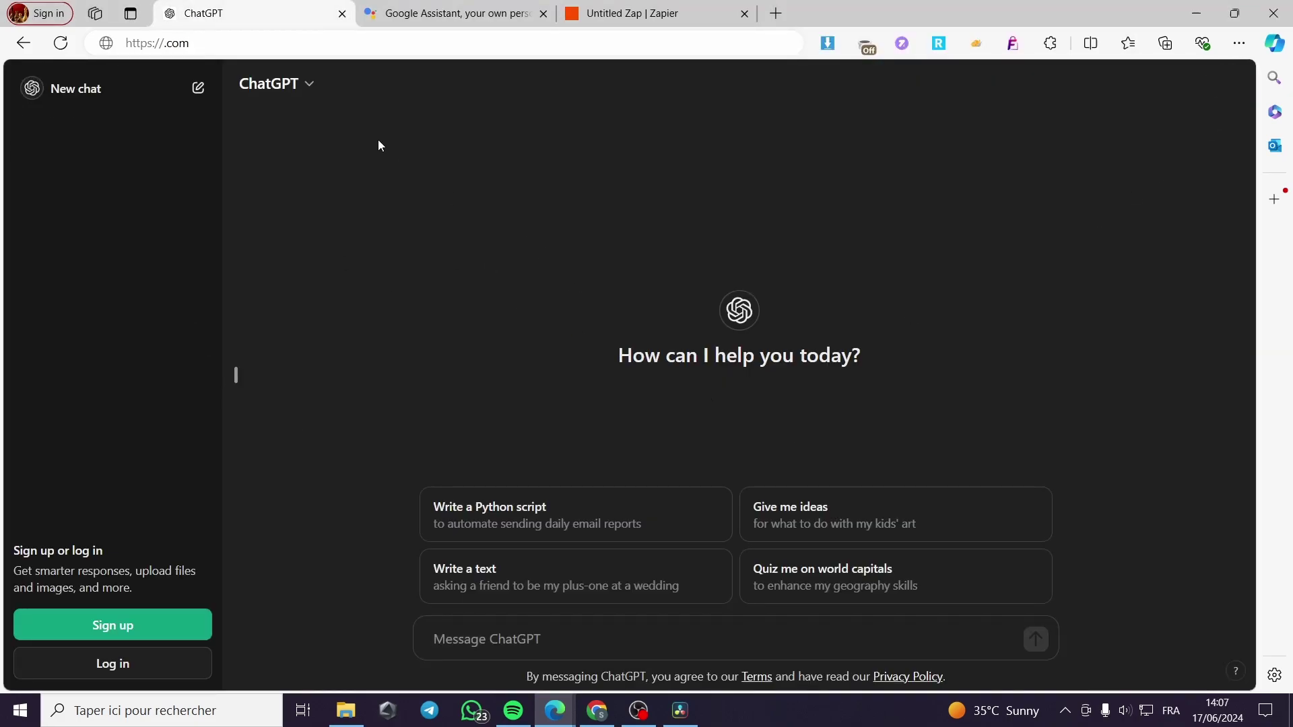
pyautogui.click(360, 47)
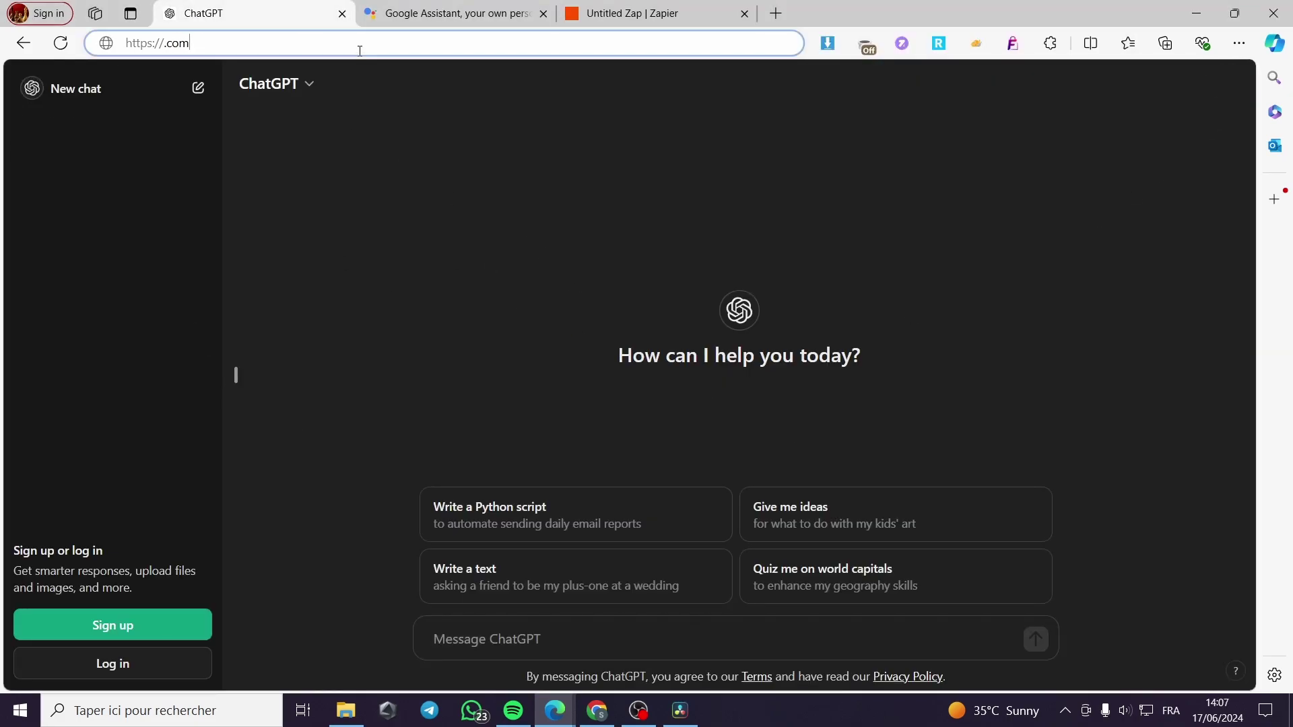
pyautogui.click(360, 50)
pyautogui.press('BackSpace')
pyautogui.press('BackSpace')
pyautogui.press('BackSpace')
pyautogui.press('BackSpace')
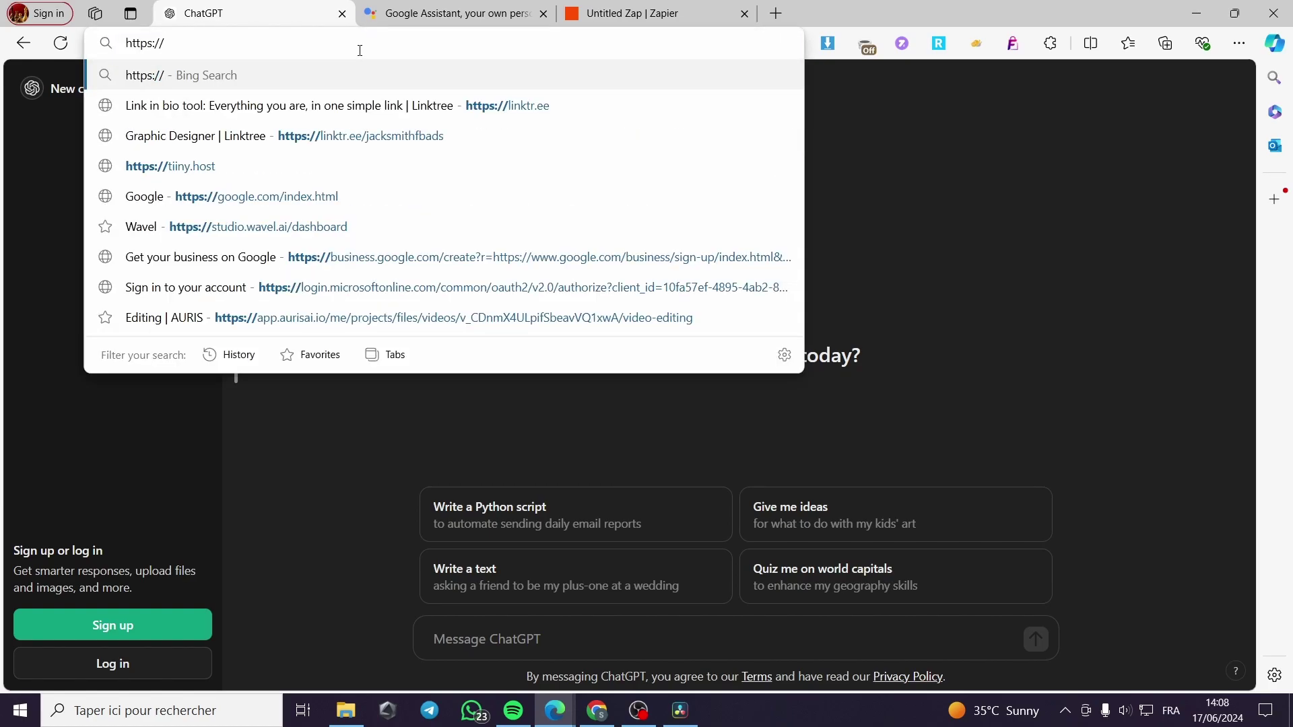
pyautogui.write('openai')
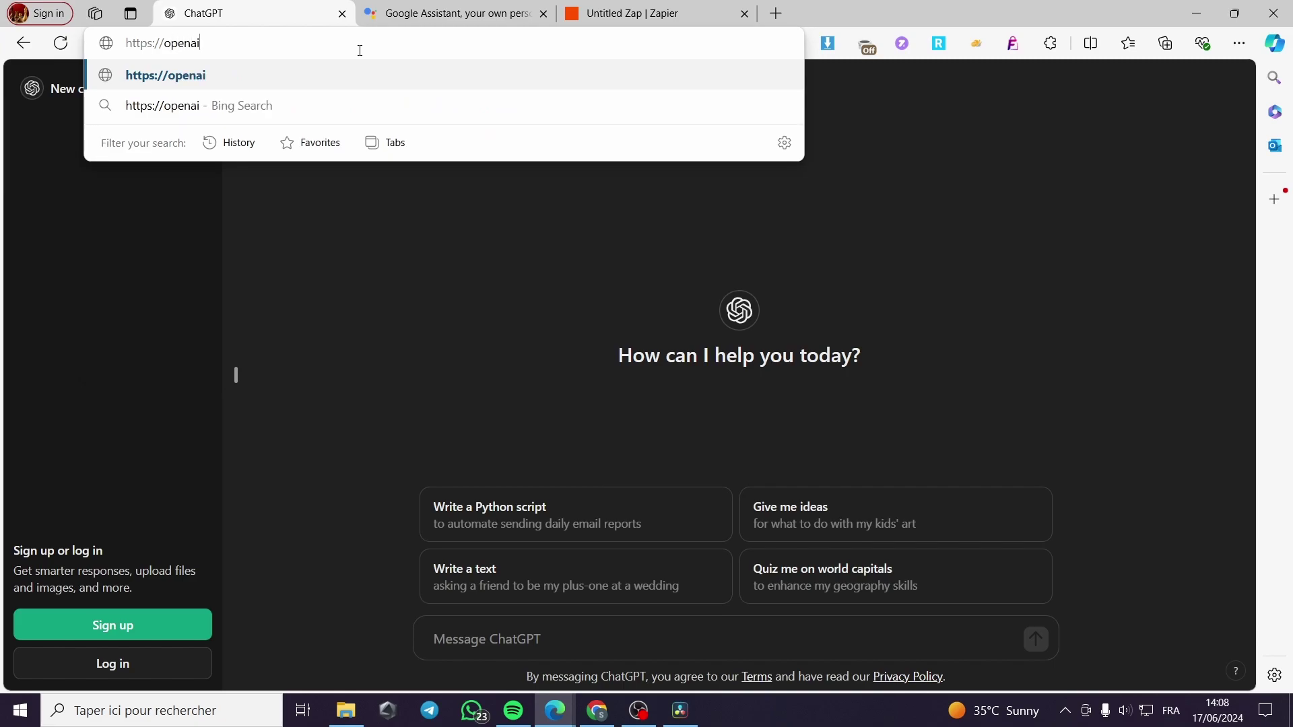
pyautogui.write('.com')
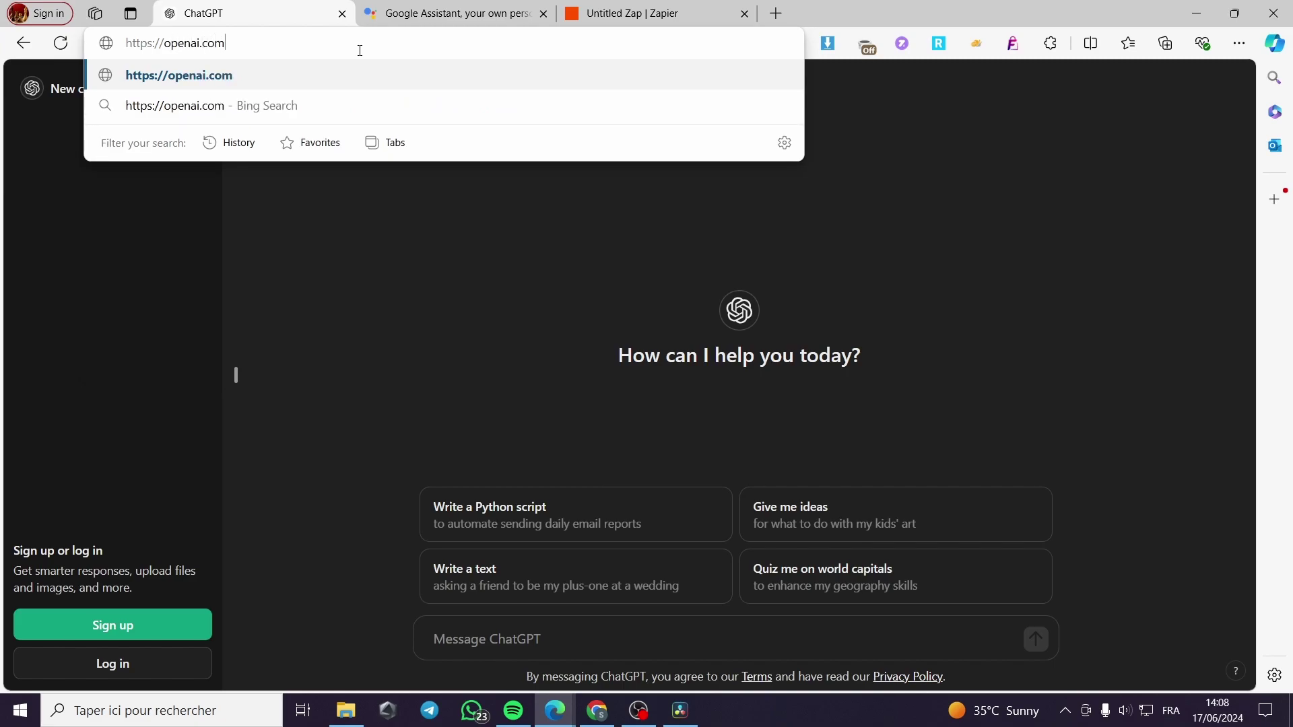
pyautogui.press('Return')
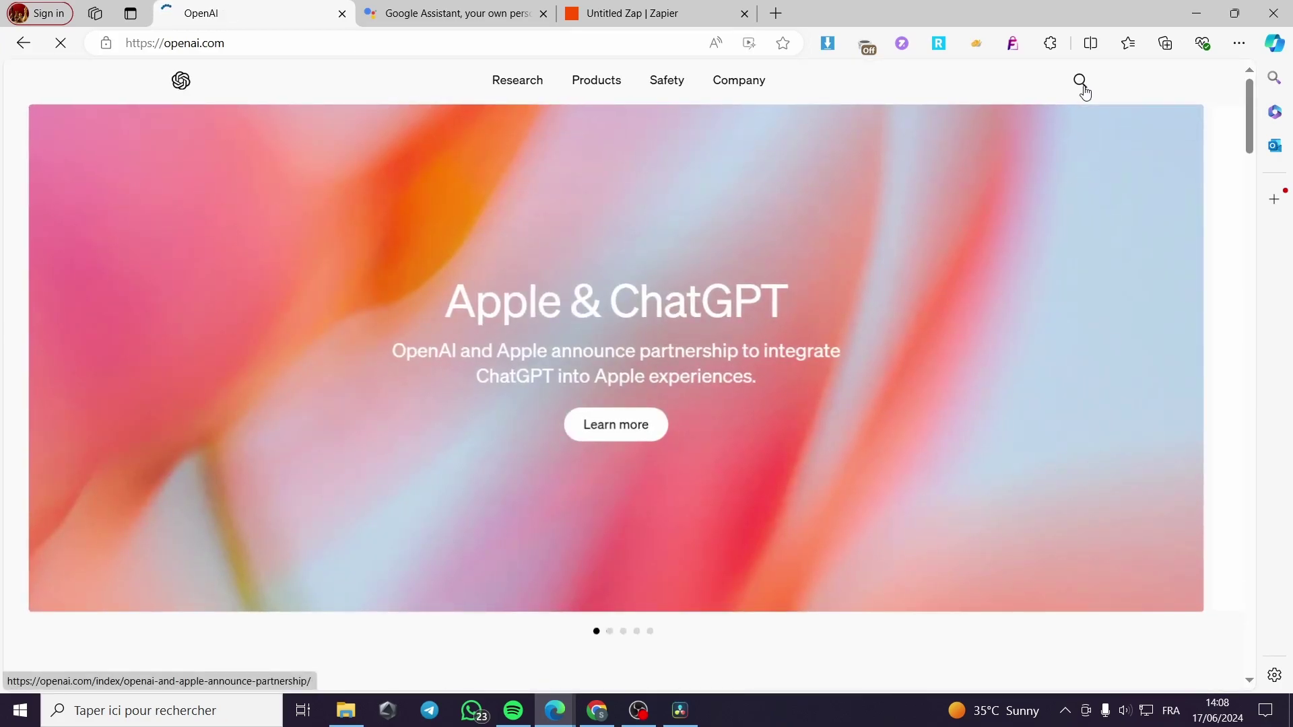
# - Log in to the OpenAI API platform from the OpenAI website's API login, using the Google account
pyautogui.scroll(-5, 997, 317)
pyautogui.scroll(5, 1051, 303)
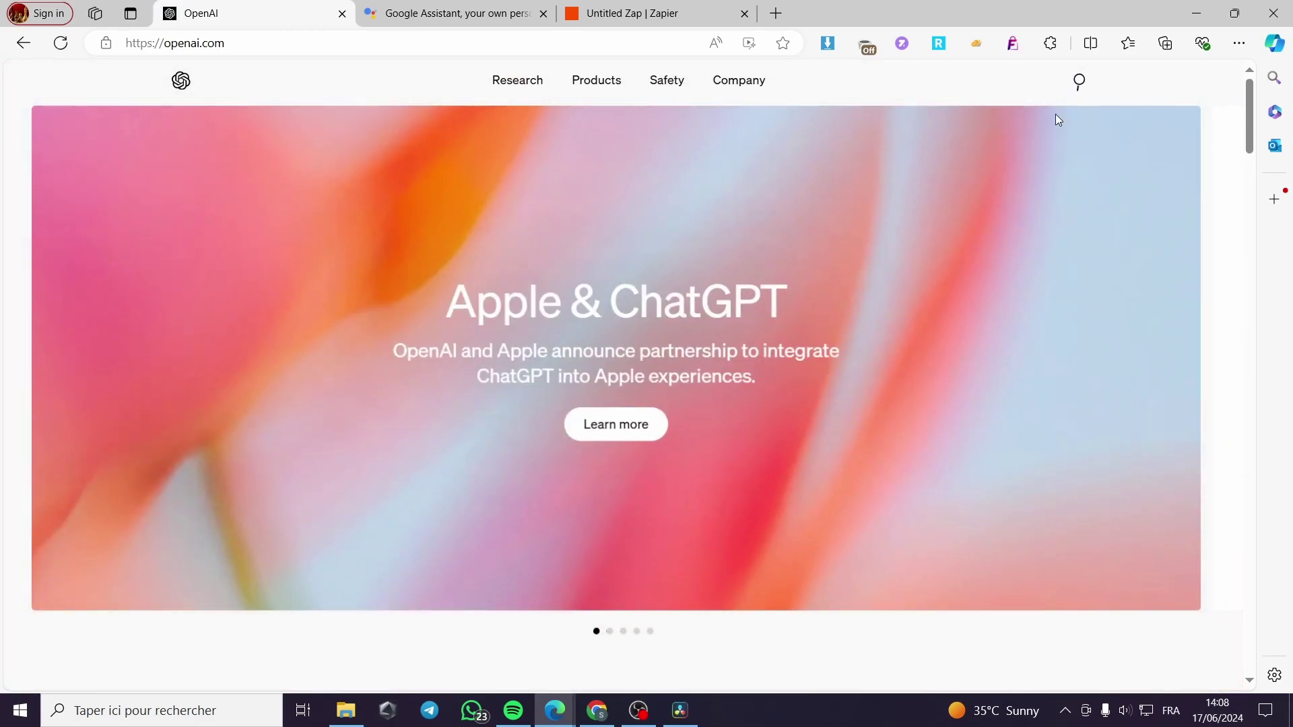
pyautogui.scroll(-12, 597, 427)
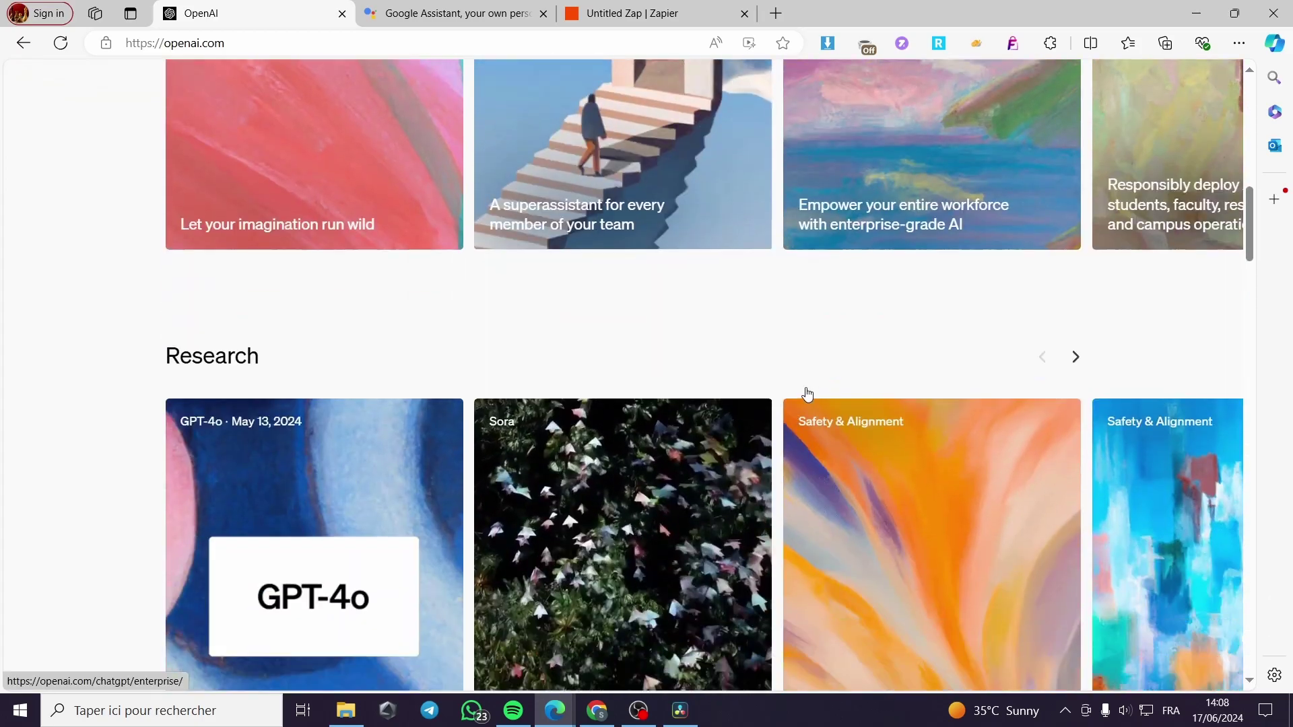
pyautogui.scroll(-6, 593, 375)
pyautogui.scroll(20, 569, 222)
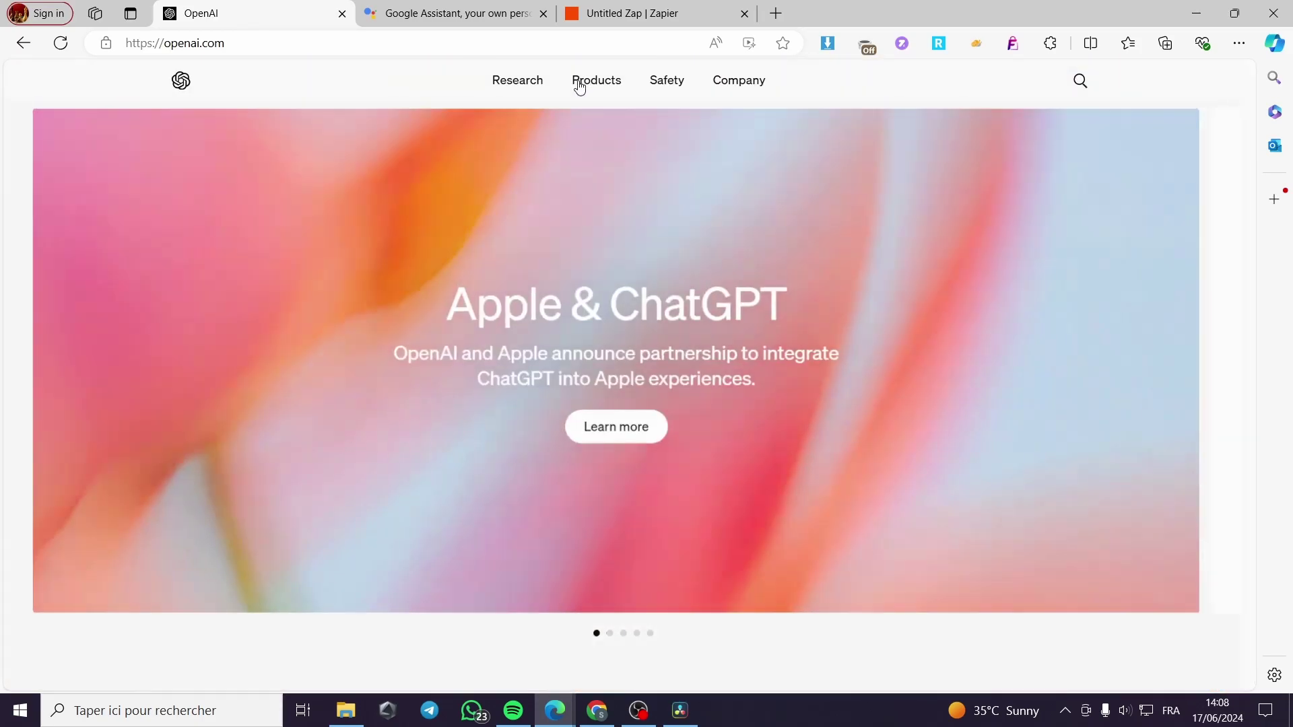
pyautogui.click(579, 87)
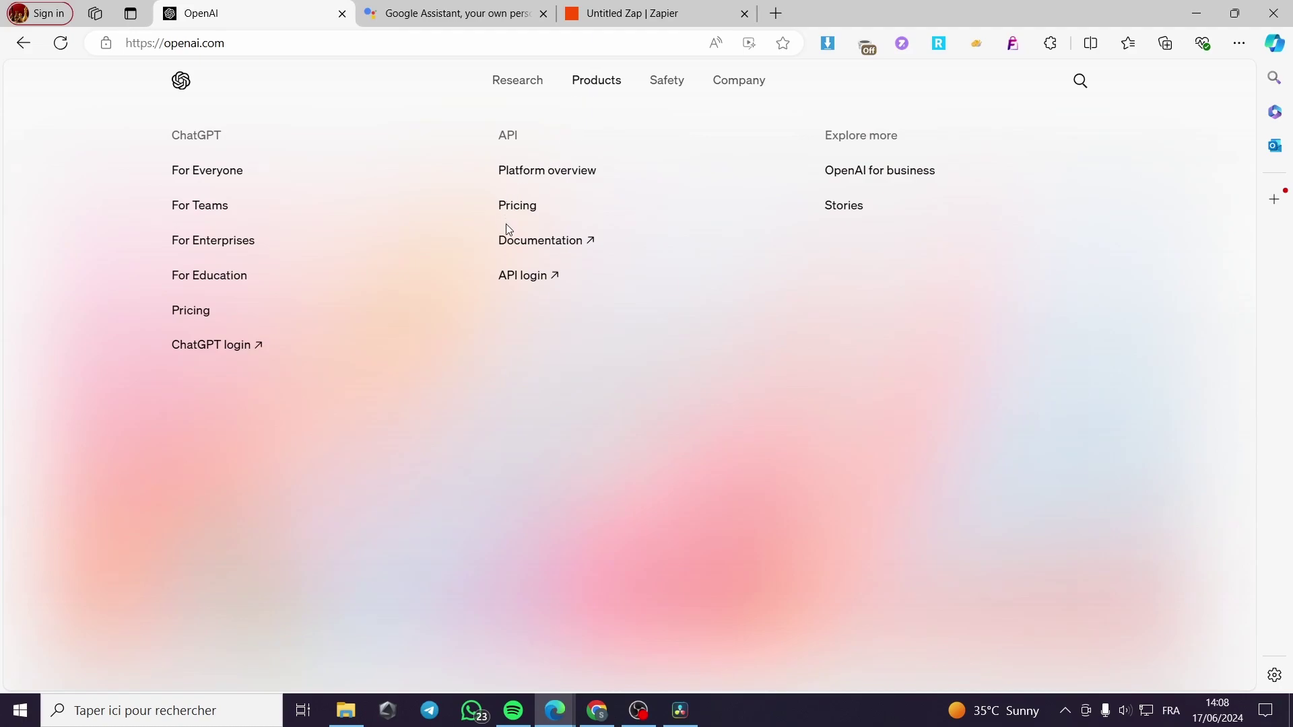
pyautogui.click(526, 284)
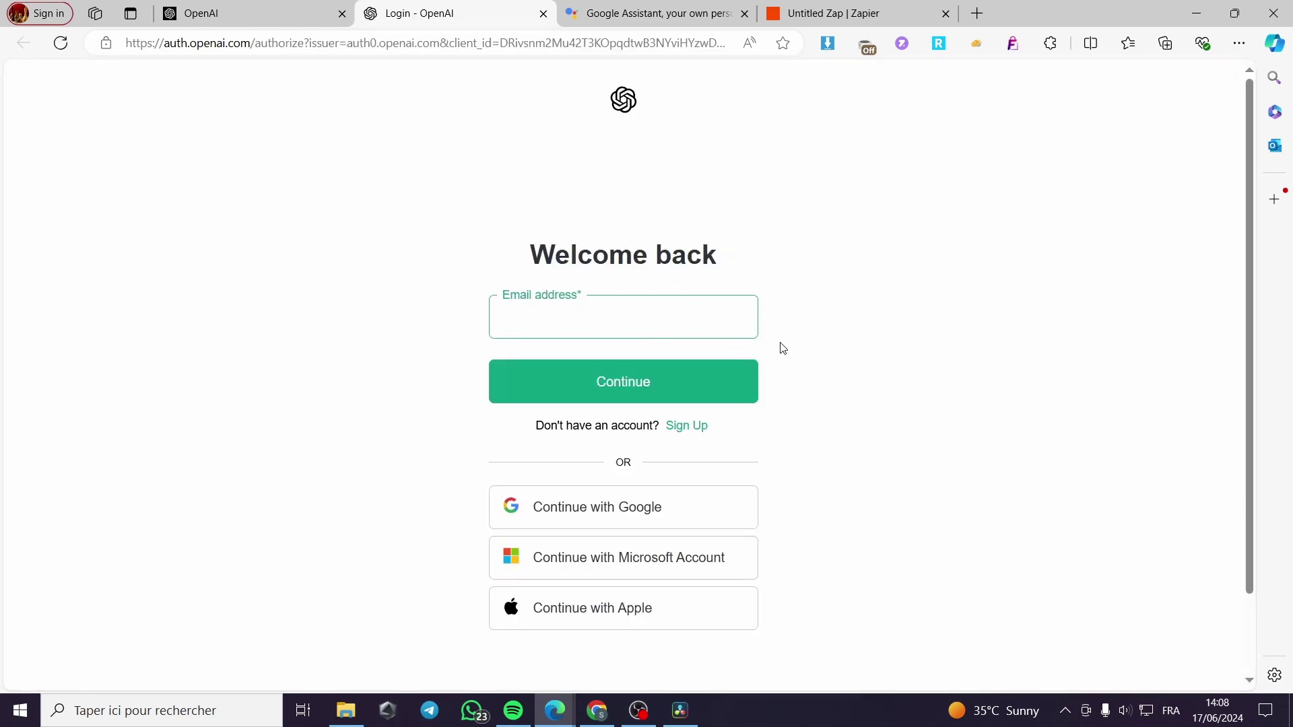
pyautogui.click(652, 512)
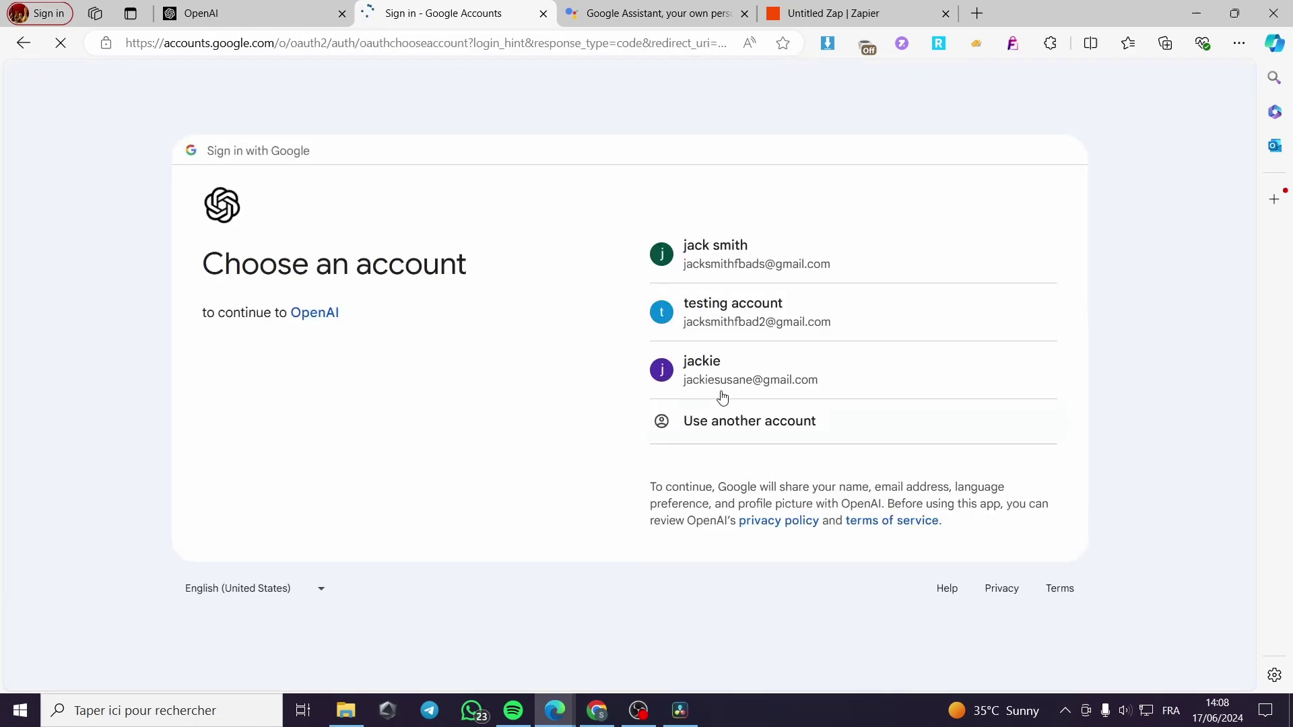
pyautogui.click(794, 266)
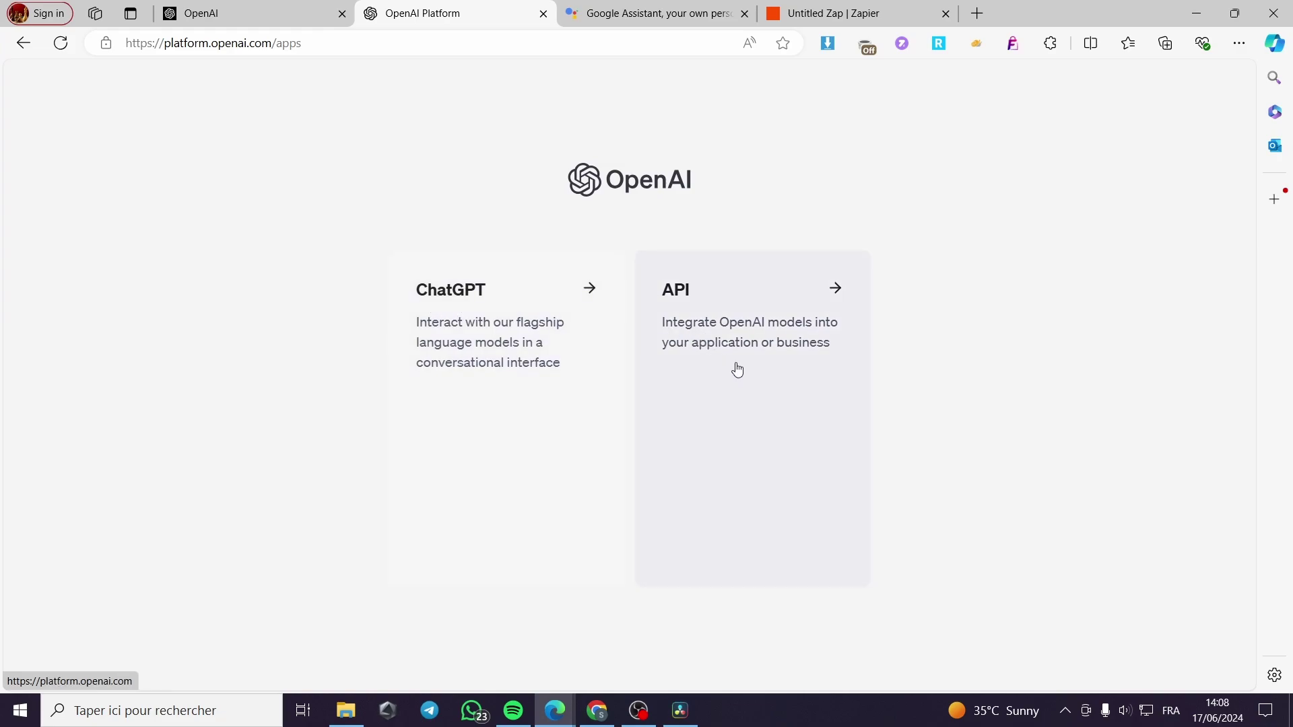
pyautogui.click(679, 293)
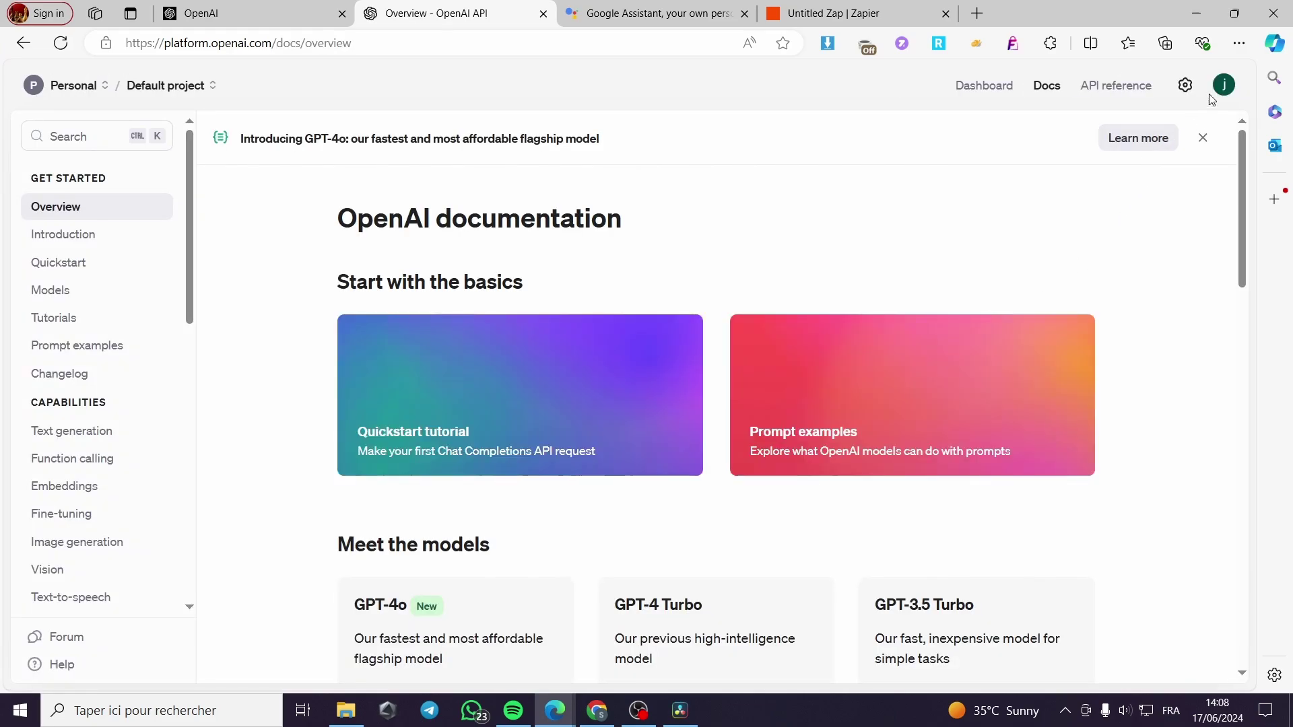
# - Open the profile settings on the OpenAI platform and go to the user API keys
pyautogui.click(1211, 93)
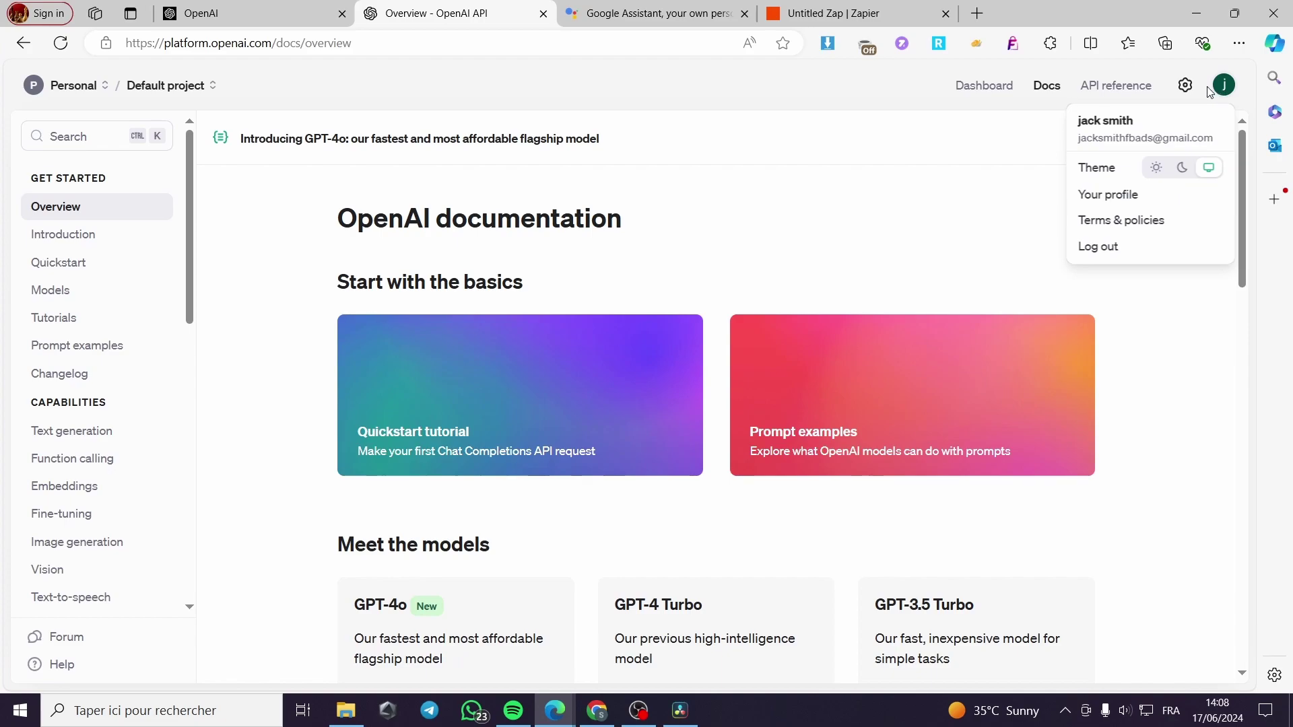
pyautogui.click(1189, 90)
pyautogui.click(1189, 91)
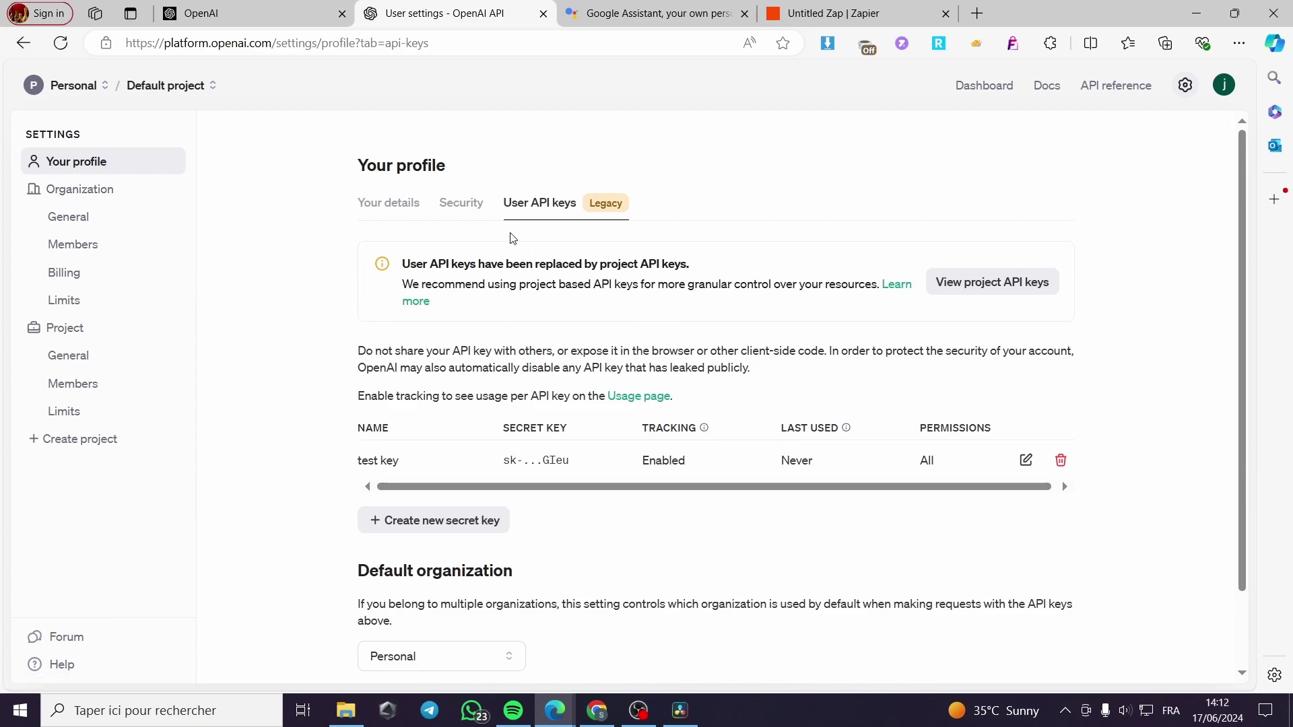
pyautogui.click(374, 207)
pyautogui.click(467, 206)
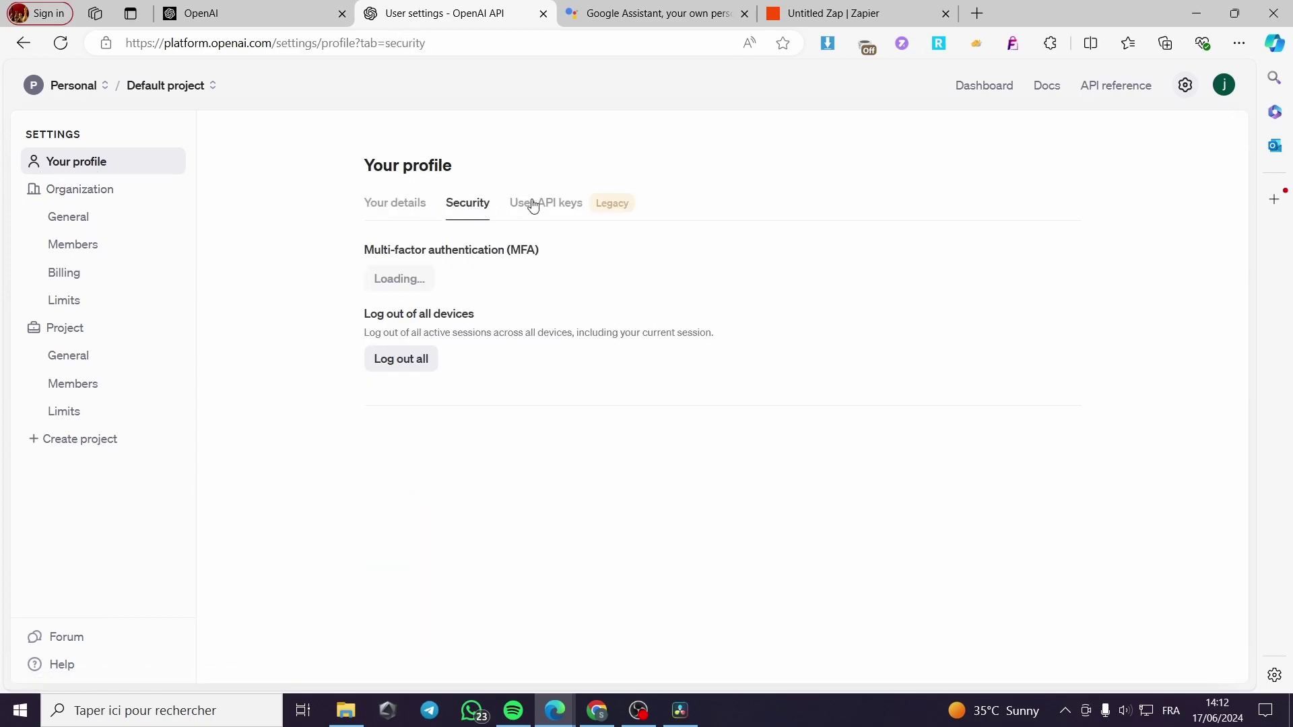
pyautogui.click(533, 205)
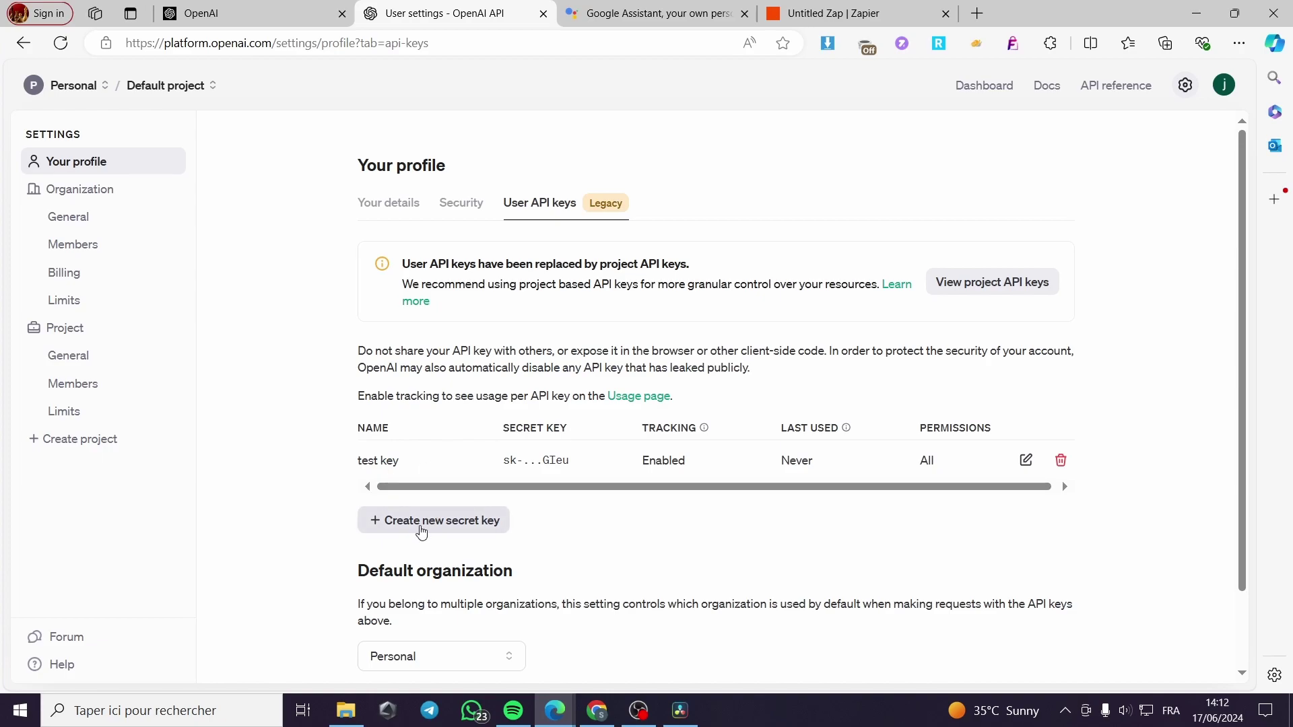
# - Create a new secret key named test2 with All permissions and copy it
pyautogui.click(453, 528)
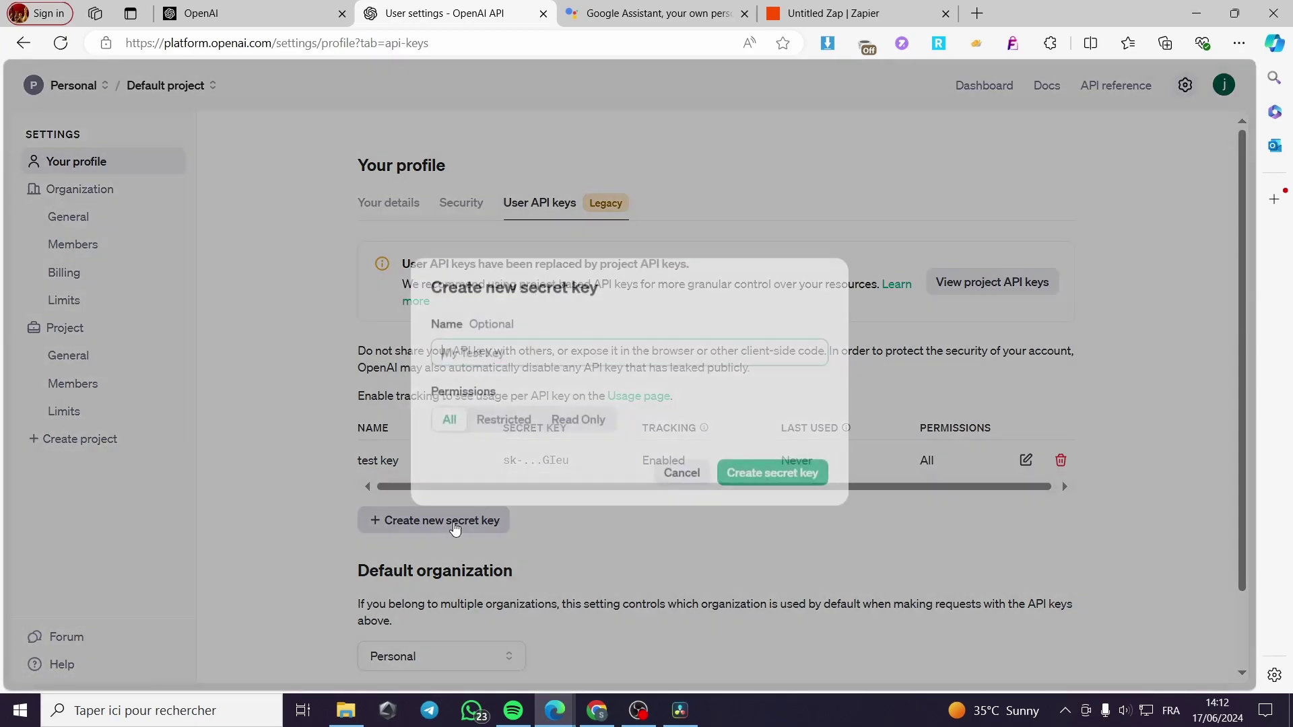
pyautogui.write('test2')
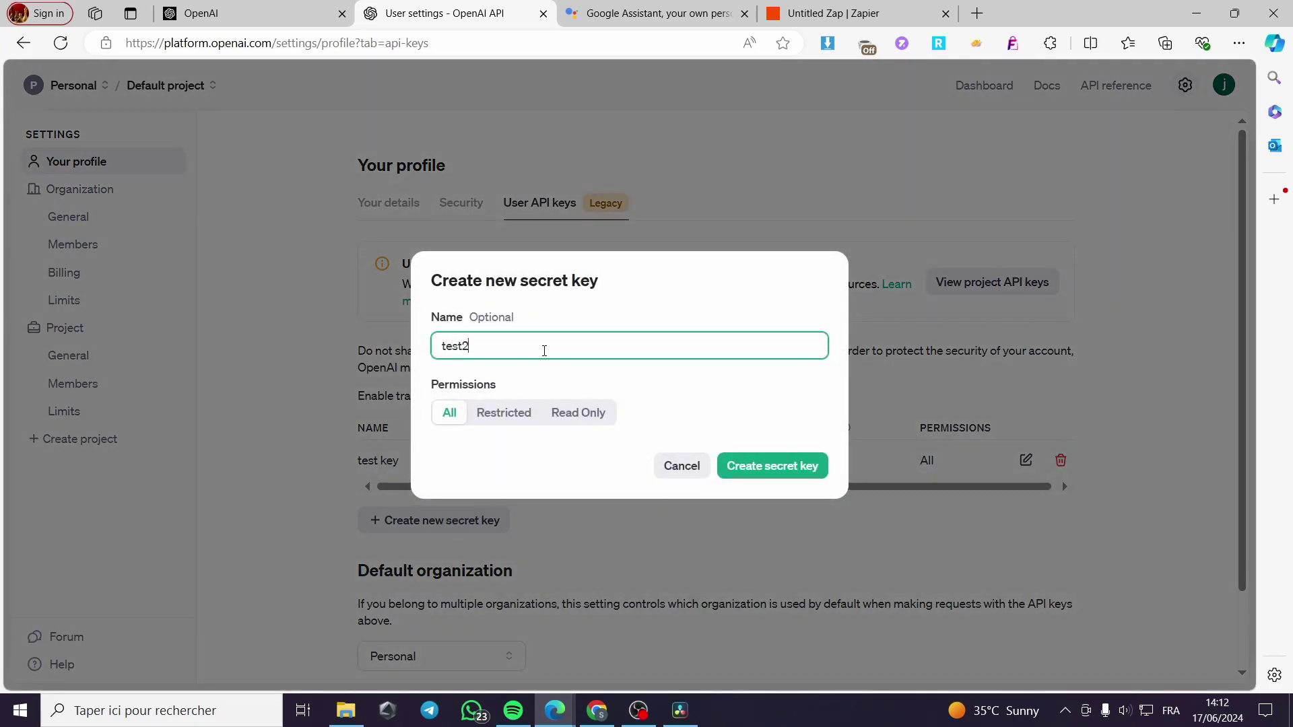
pyautogui.click(802, 478)
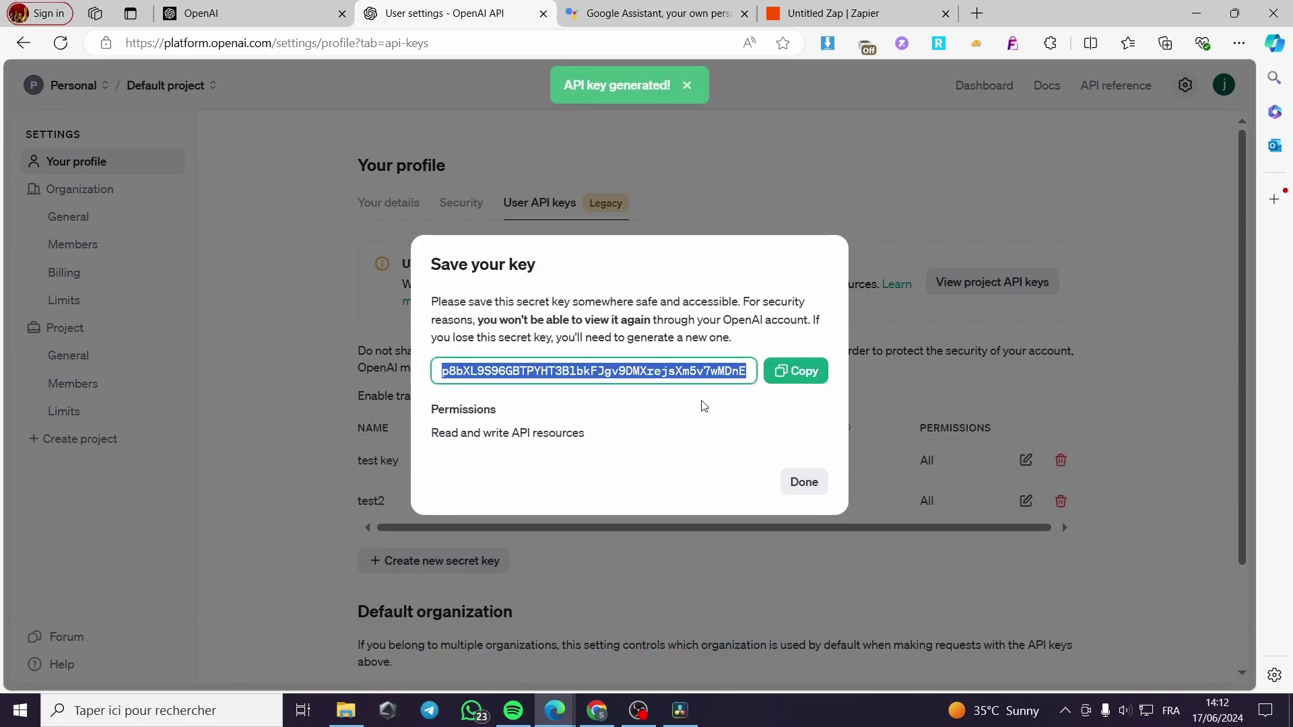
pyautogui.click(801, 372)
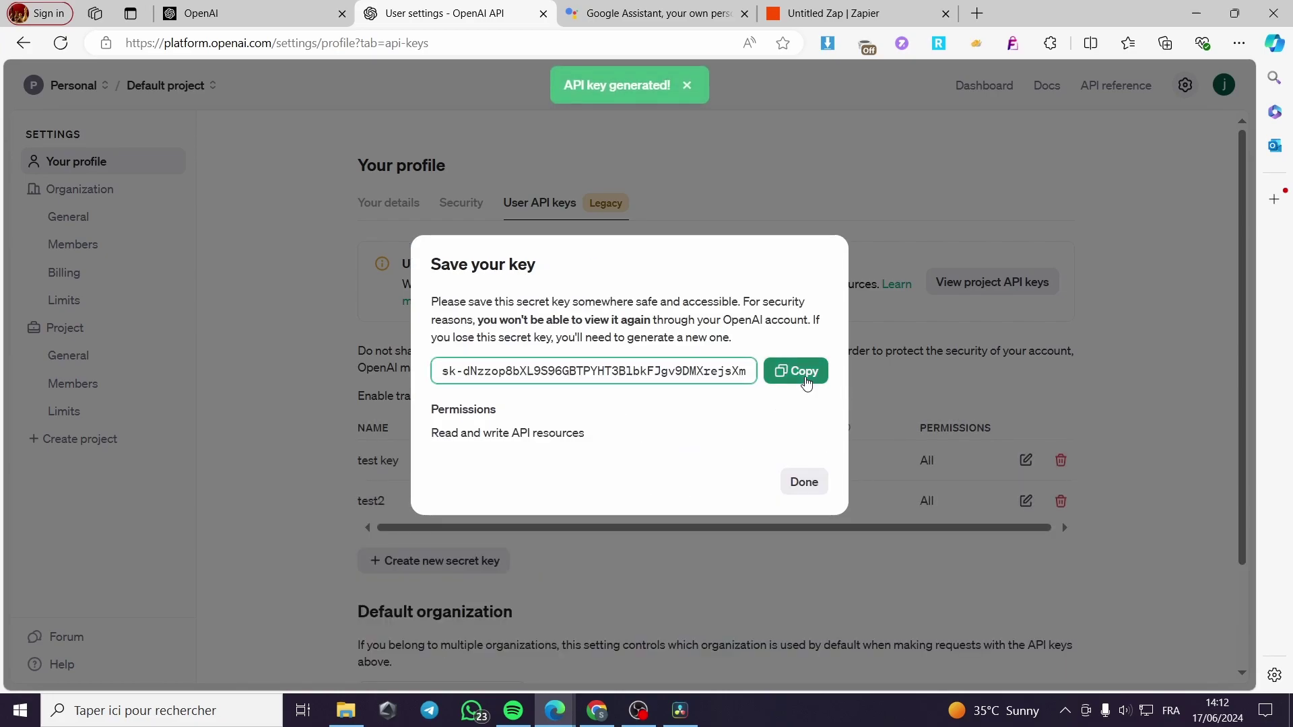
# - Return to the Zapier authorization window, paste the OpenAI API key and authorize access to the ChatGPT account
pyautogui.click(555, 711)
pyautogui.click(659, 634)
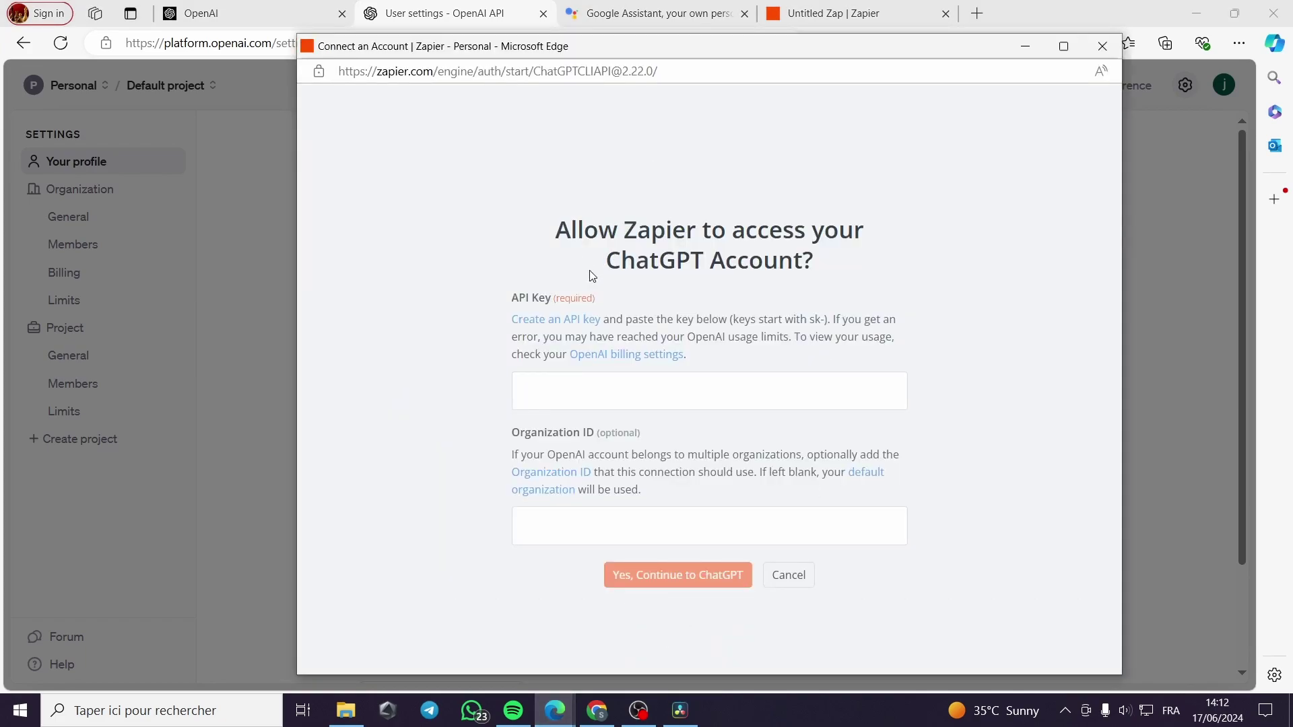
pyautogui.click(684, 394)
pyautogui.hotkey('ctrl', 'v')
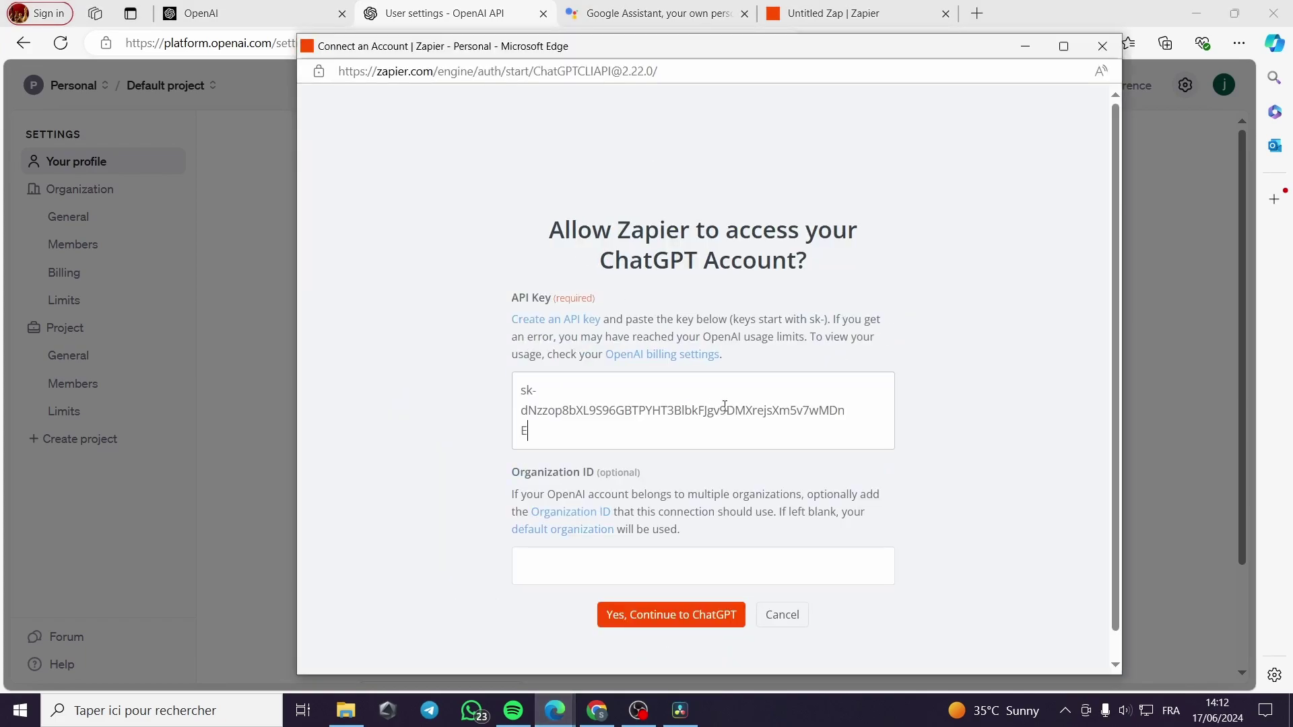
pyautogui.click(687, 626)
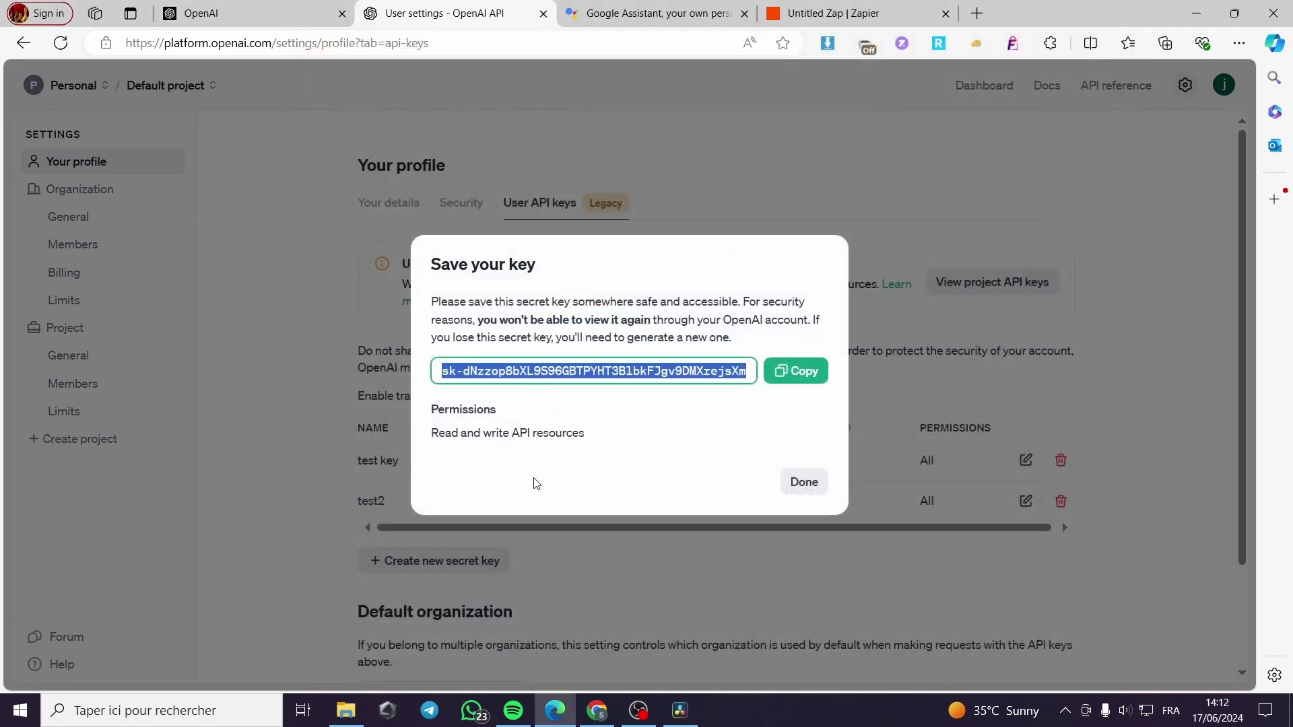
# - Switch to the Zap in Zapier and connect the Google account to the Create Message in Google Chat step
pyautogui.click(828, 13)
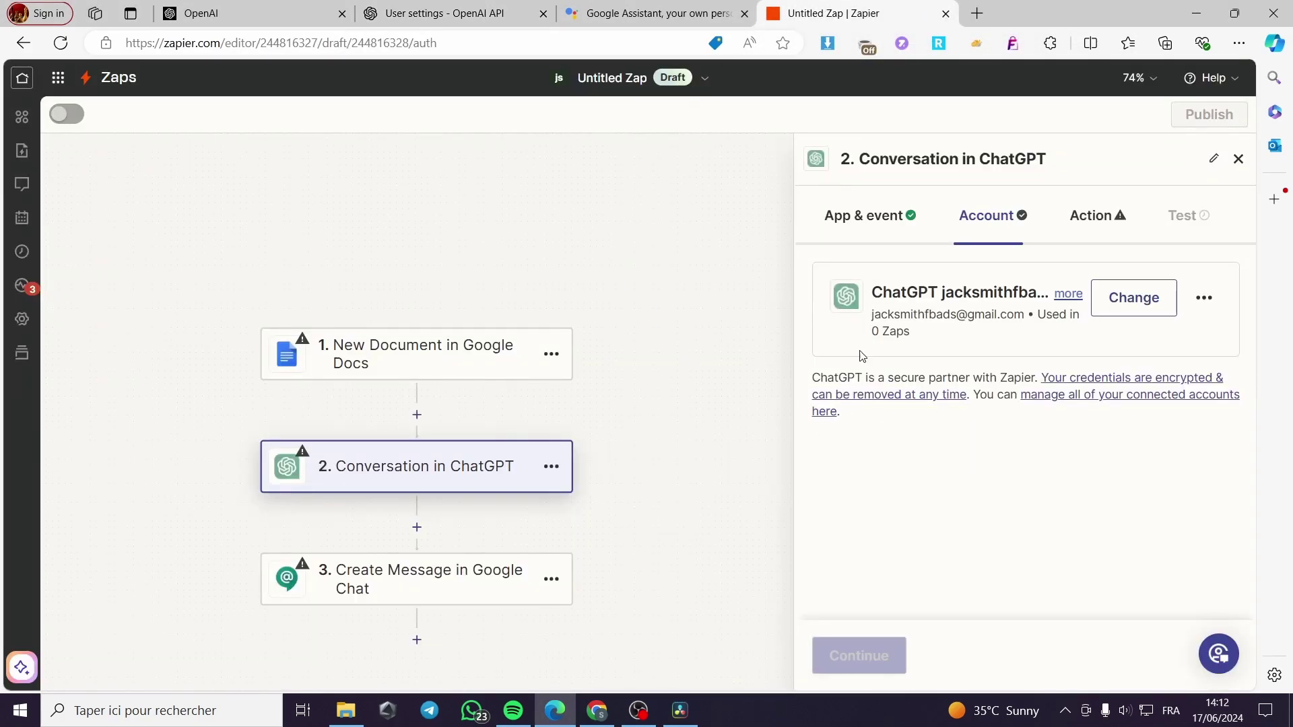
pyautogui.click(455, 349)
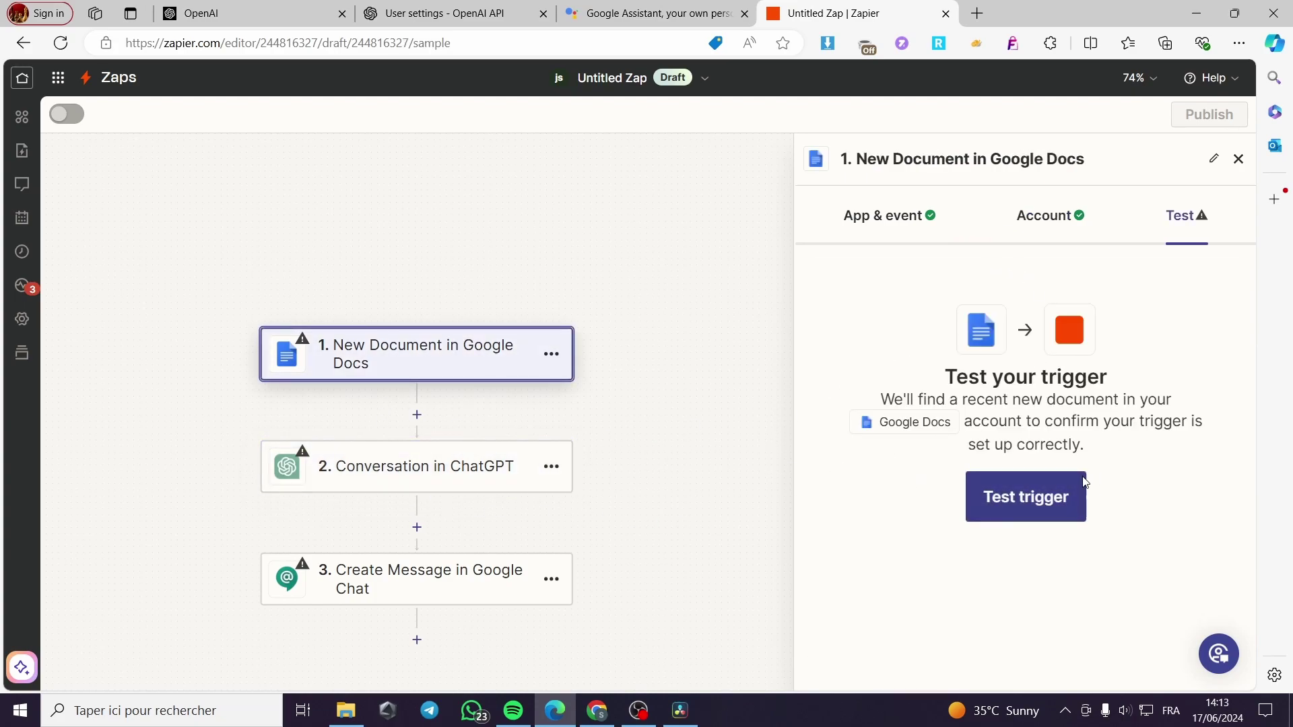
pyautogui.click(404, 581)
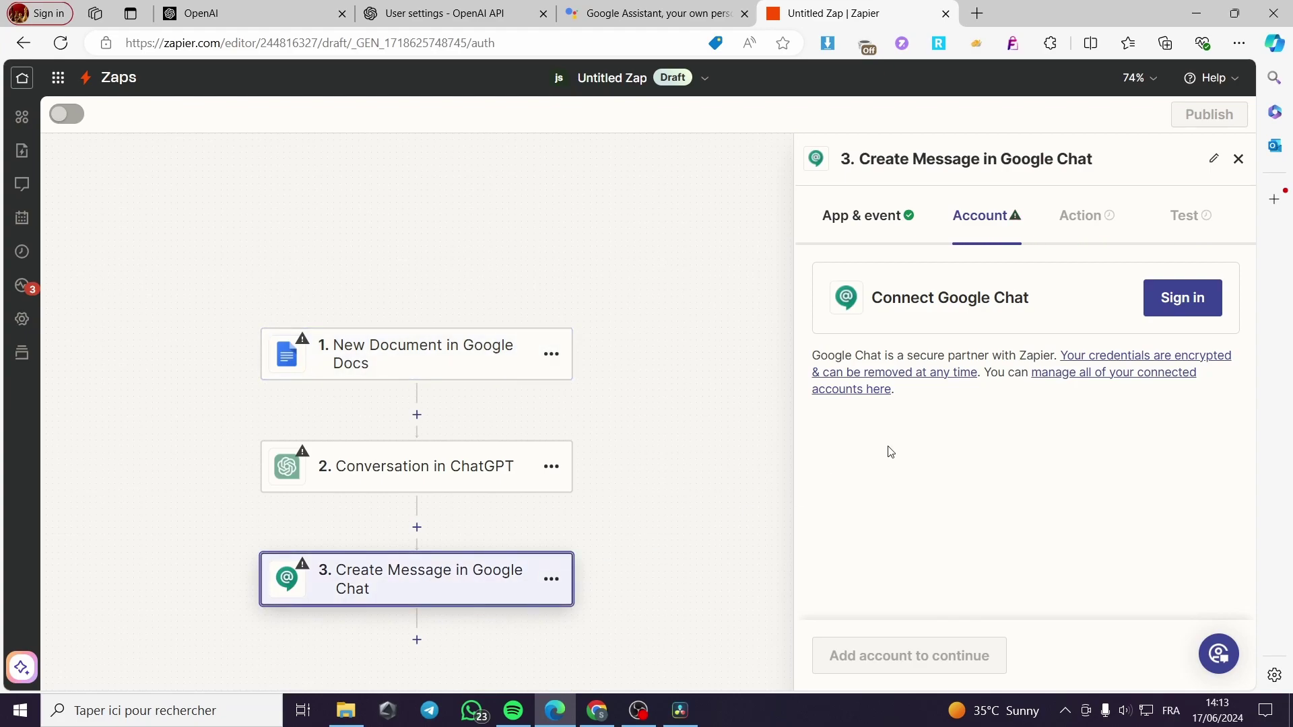
pyautogui.click(1187, 305)
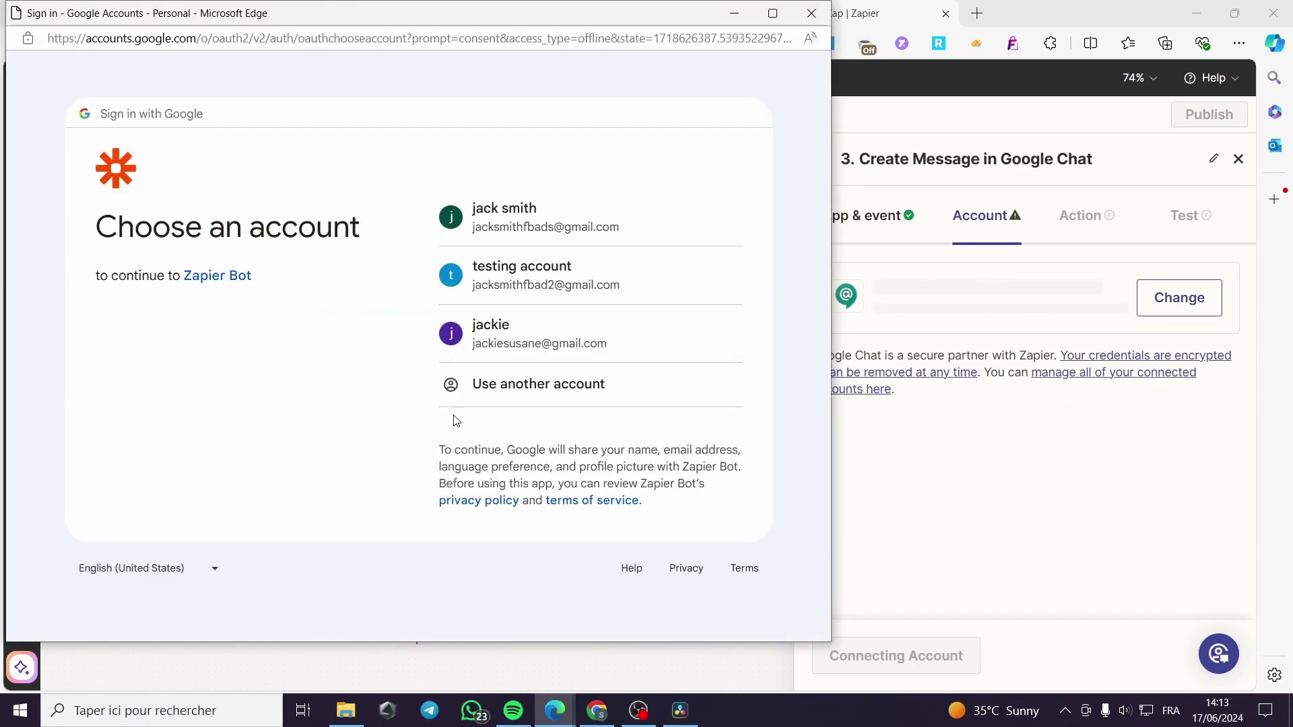
pyautogui.click(529, 215)
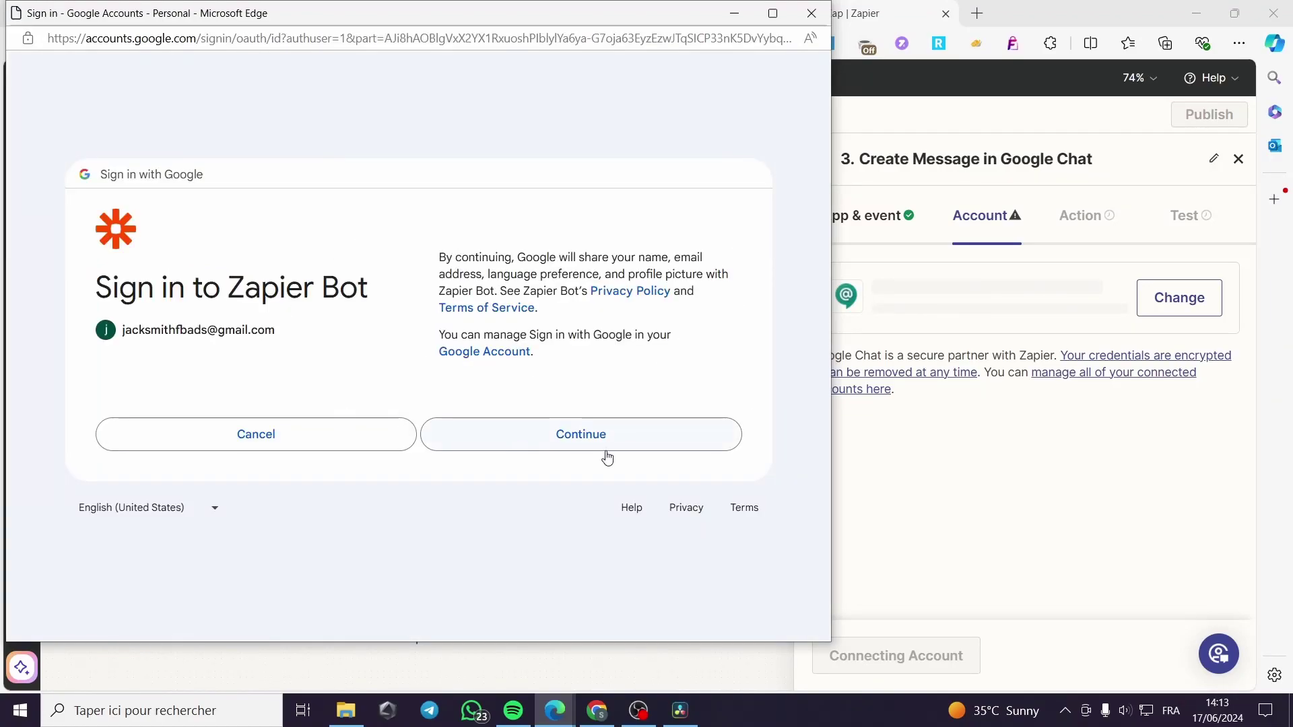
pyautogui.click(607, 458)
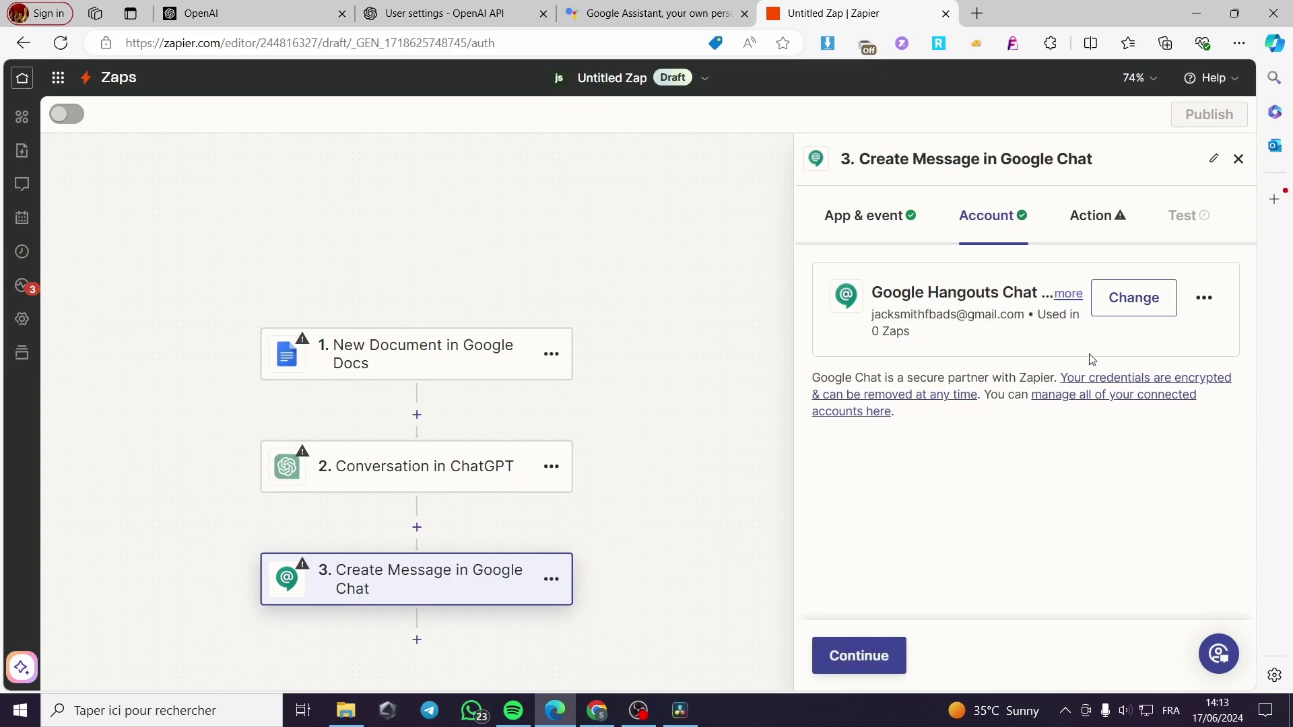
# - Run a test of the New Document in Google Docs trigger
pyautogui.click(483, 375)
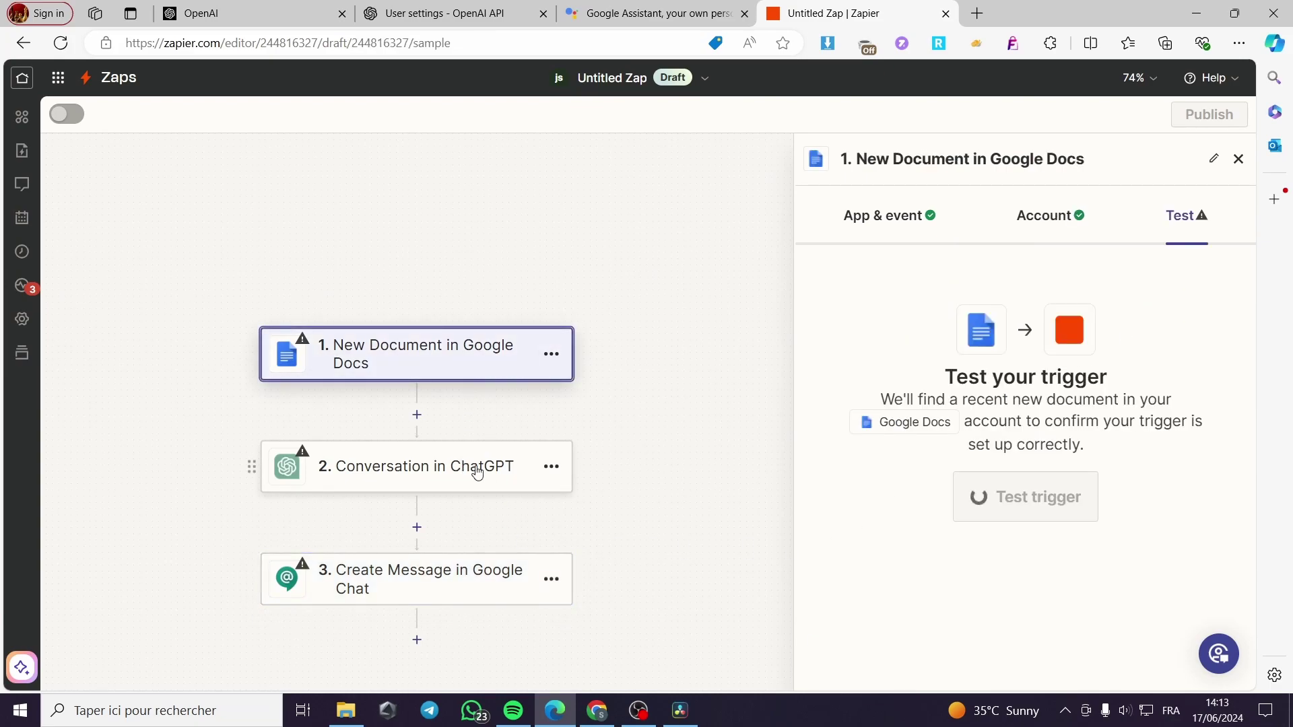
pyautogui.click(1024, 496)
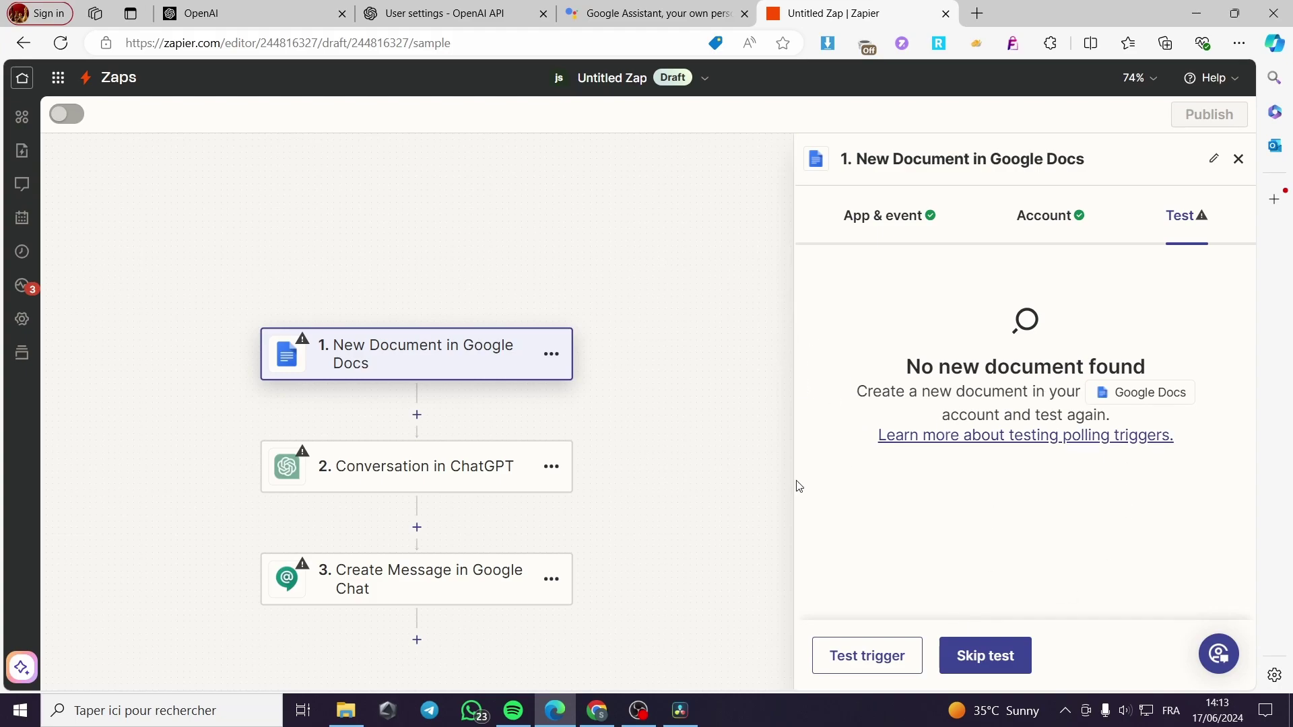
# - Set the ChatGPT conversation's user message to "when a google document is created copy and paste the text"
pyautogui.click(448, 464)
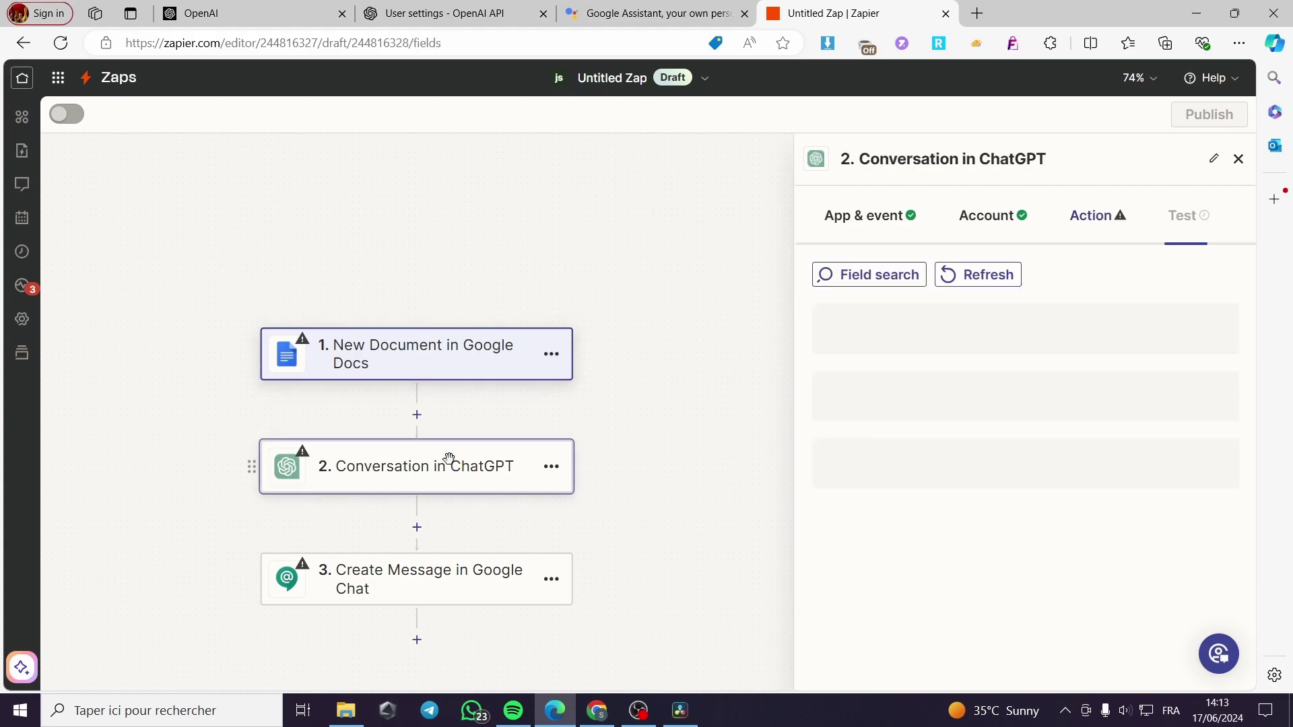
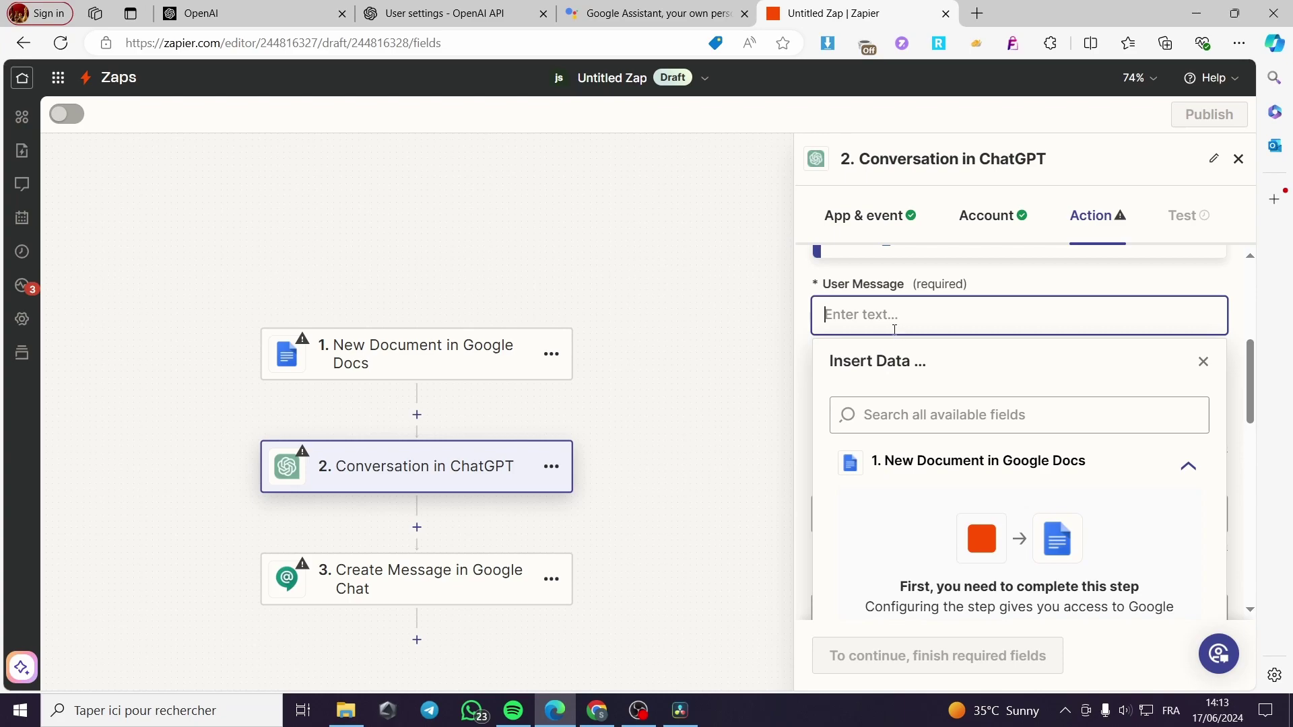
pyautogui.write('w')
pyautogui.press('BackSpace')
pyautogui.write('google')
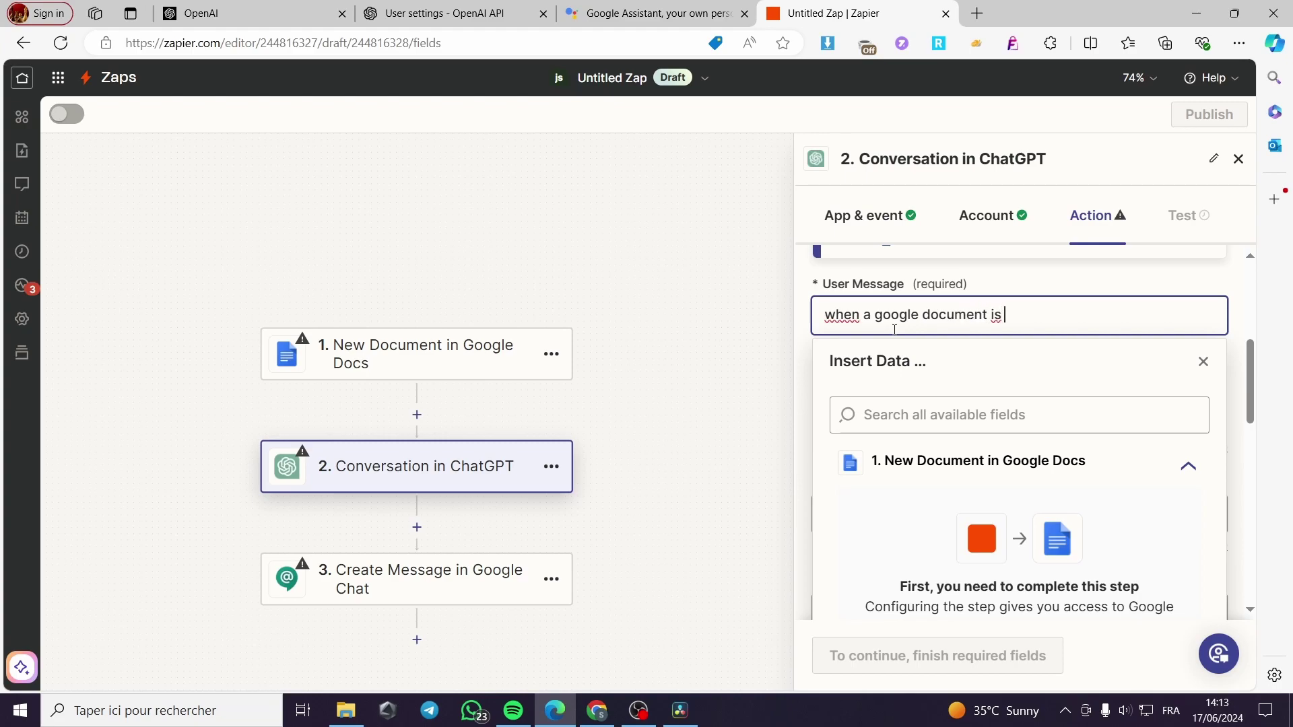
pyautogui.write('document is created copy and paste the txt')
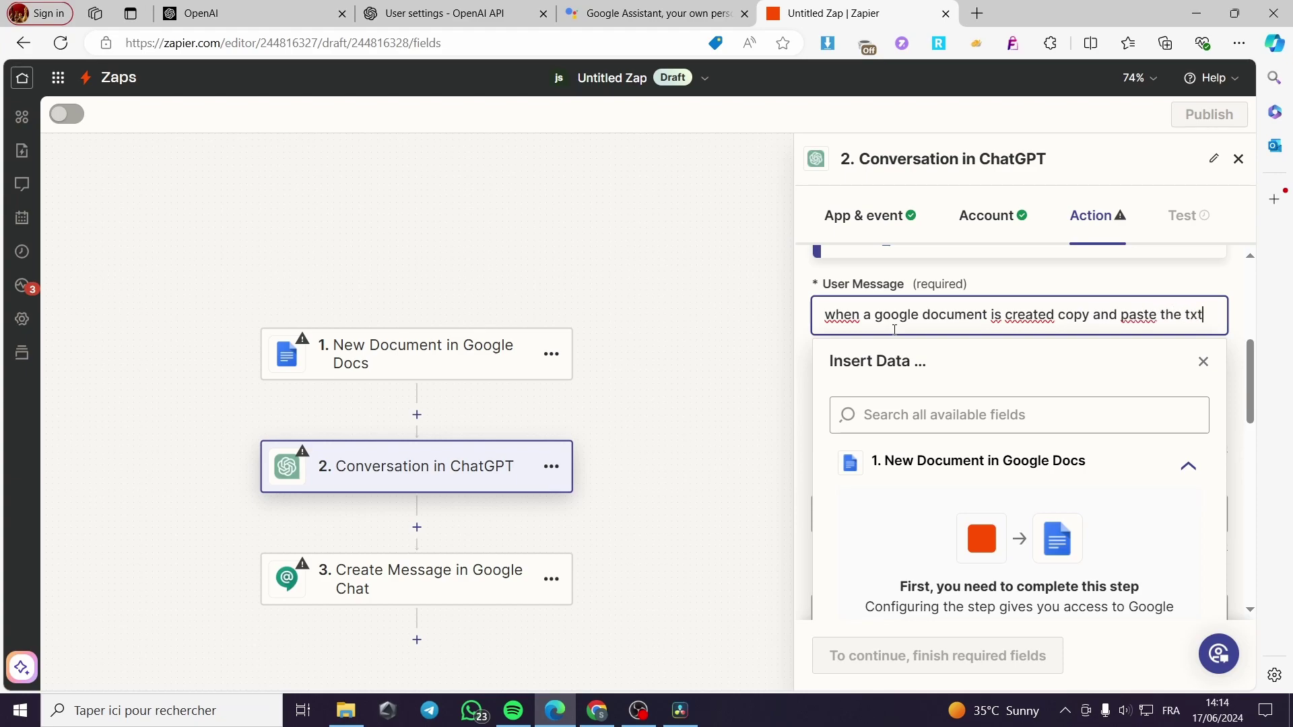
pyautogui.press('BackSpace')
pyautogui.press('BackSpace')
pyautogui.write('e')
# - Return to the New Document in Google Docs trigger and complete its test with the example document record
pyautogui.scroll(-4, 1215, 411)
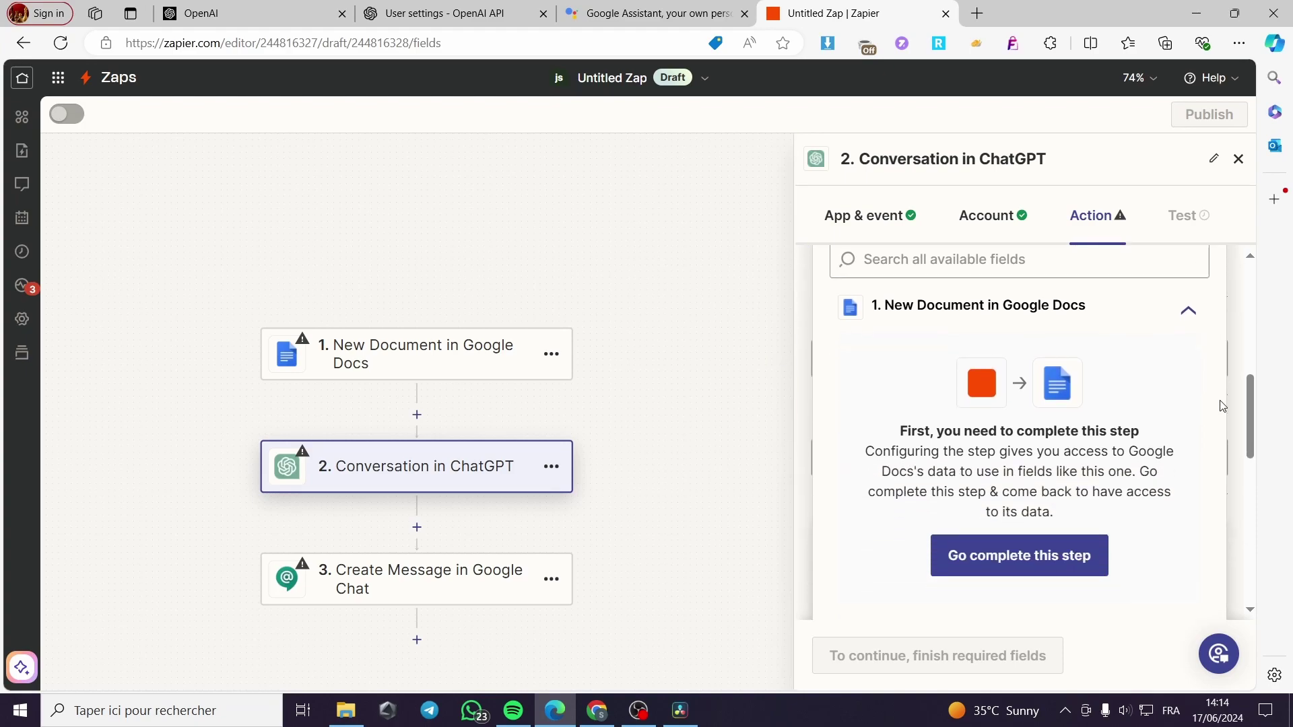
pyautogui.click(1060, 469)
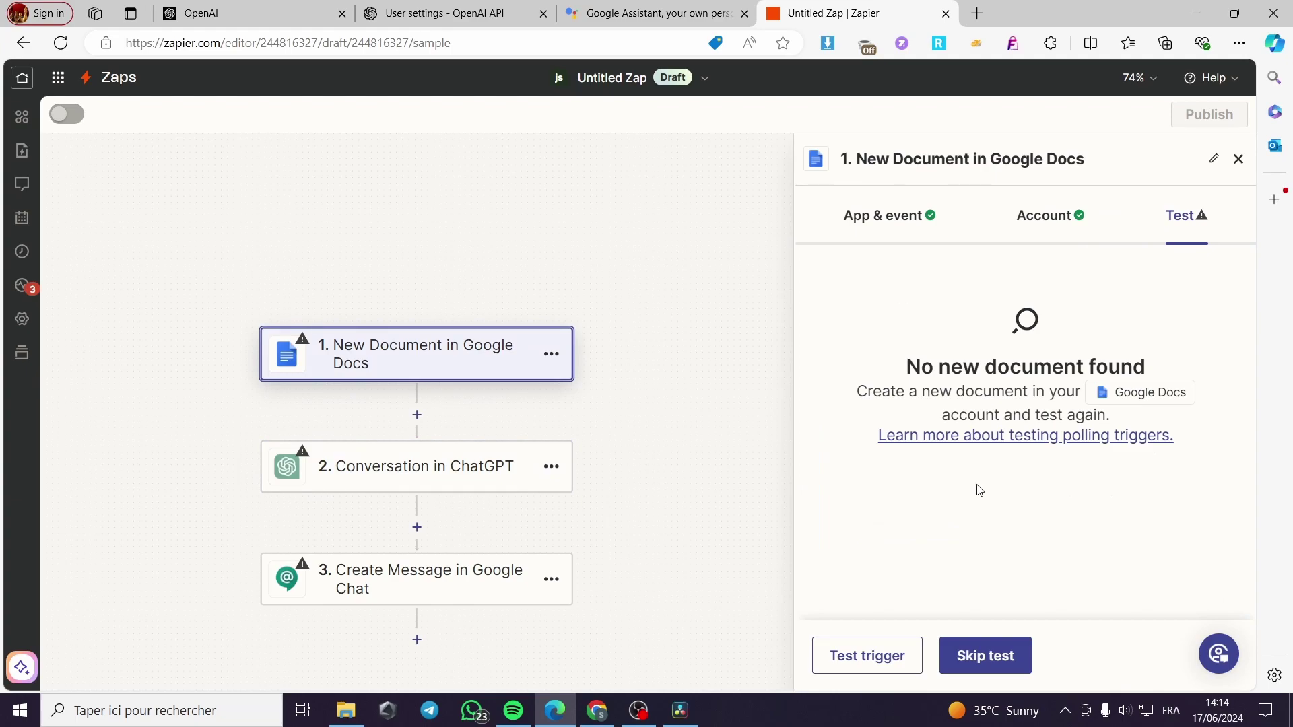
pyautogui.click(916, 660)
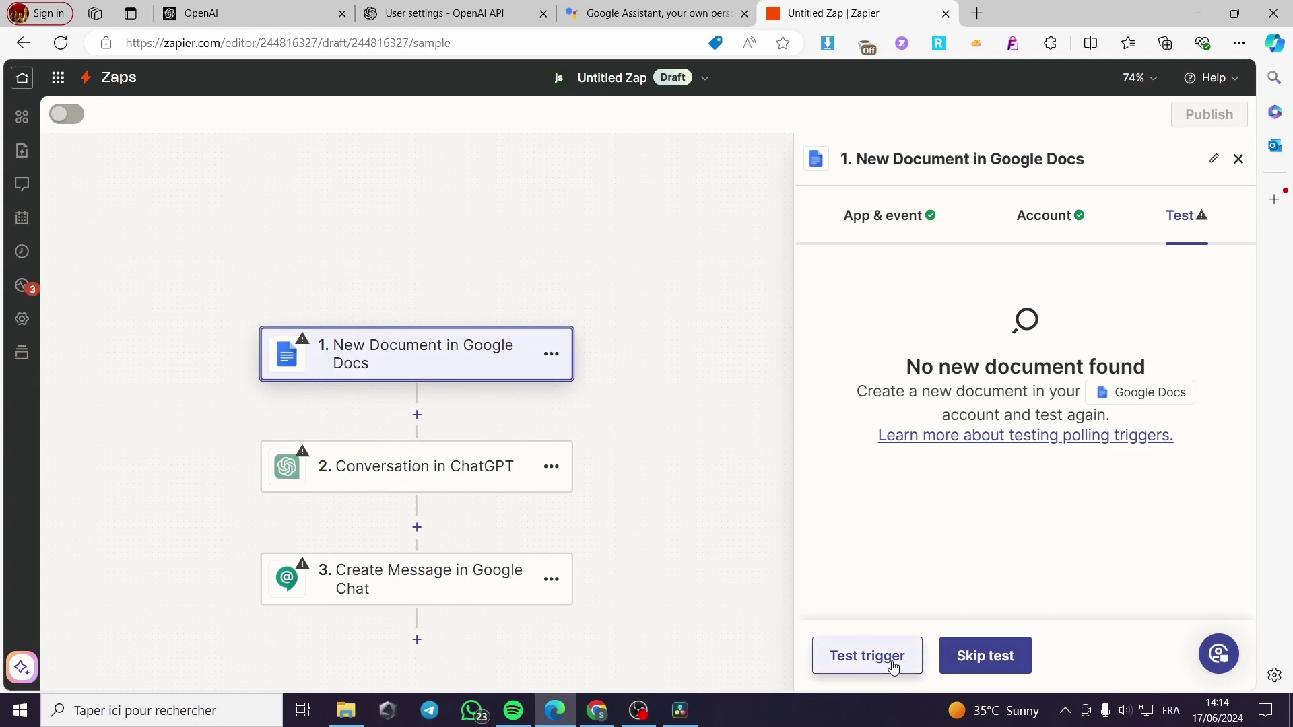
pyautogui.click(986, 513)
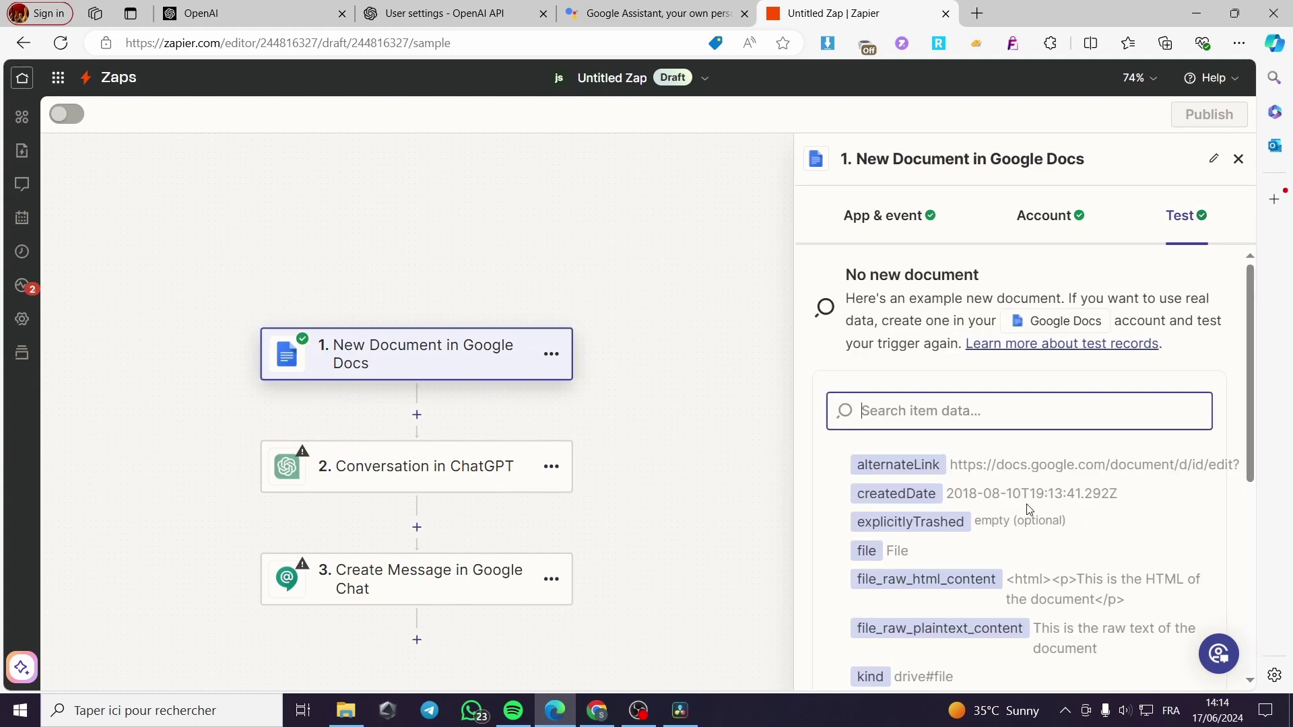
# - Accept the Google Docs trigger's example record and continue through the ChatGPT conversation's event and account settings to its action fields
pyautogui.scroll(-1, 897, 338)
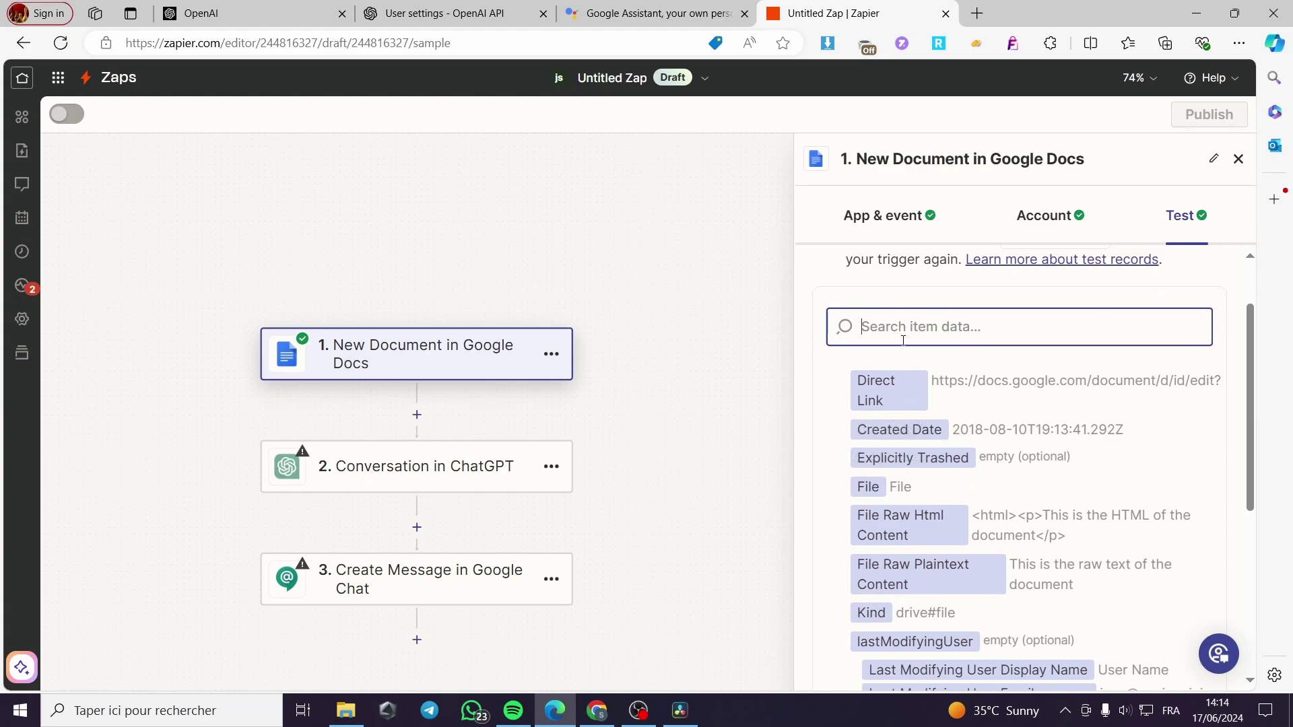
pyautogui.scroll(-5, 963, 344)
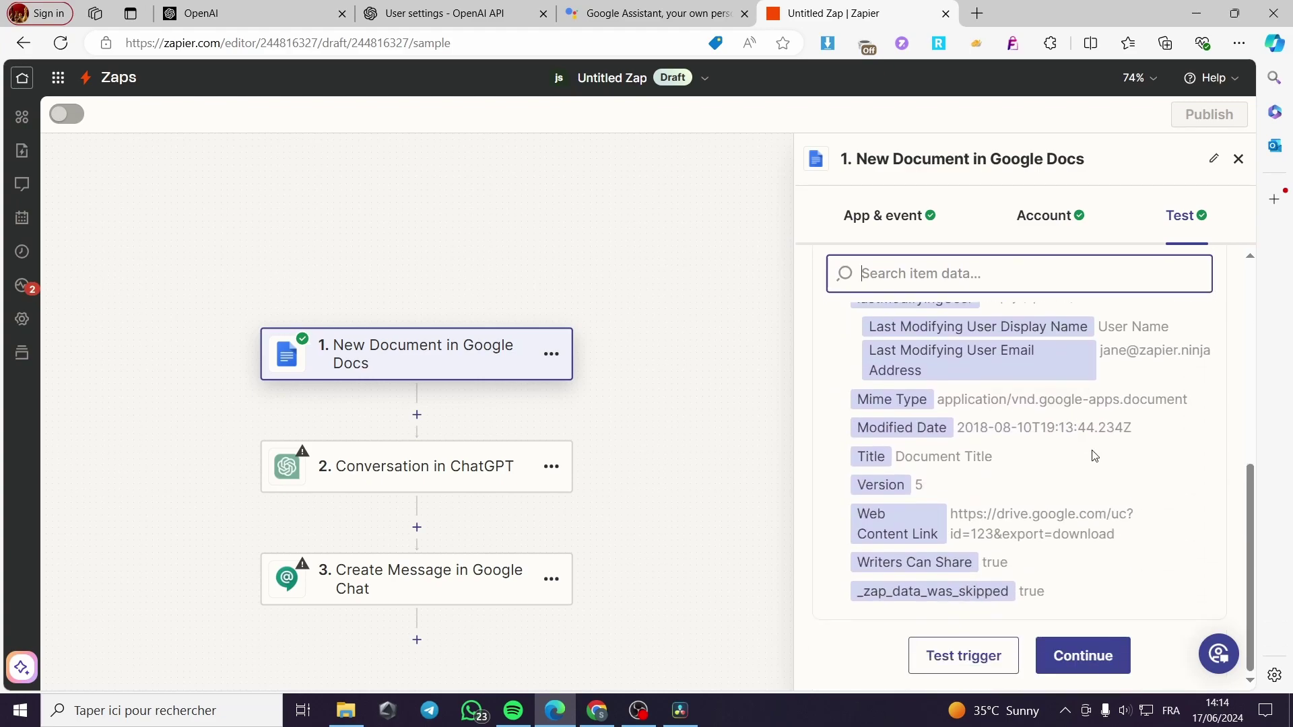
pyautogui.click(1044, 656)
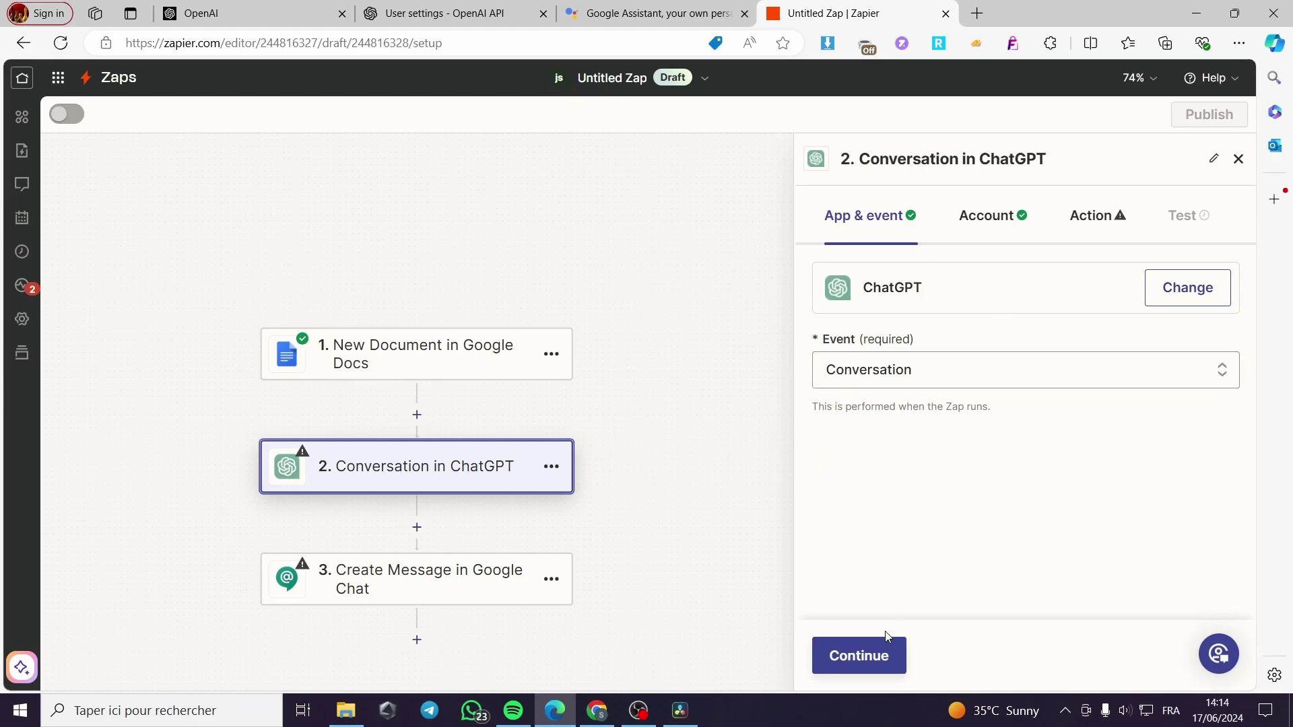
pyautogui.click(876, 657)
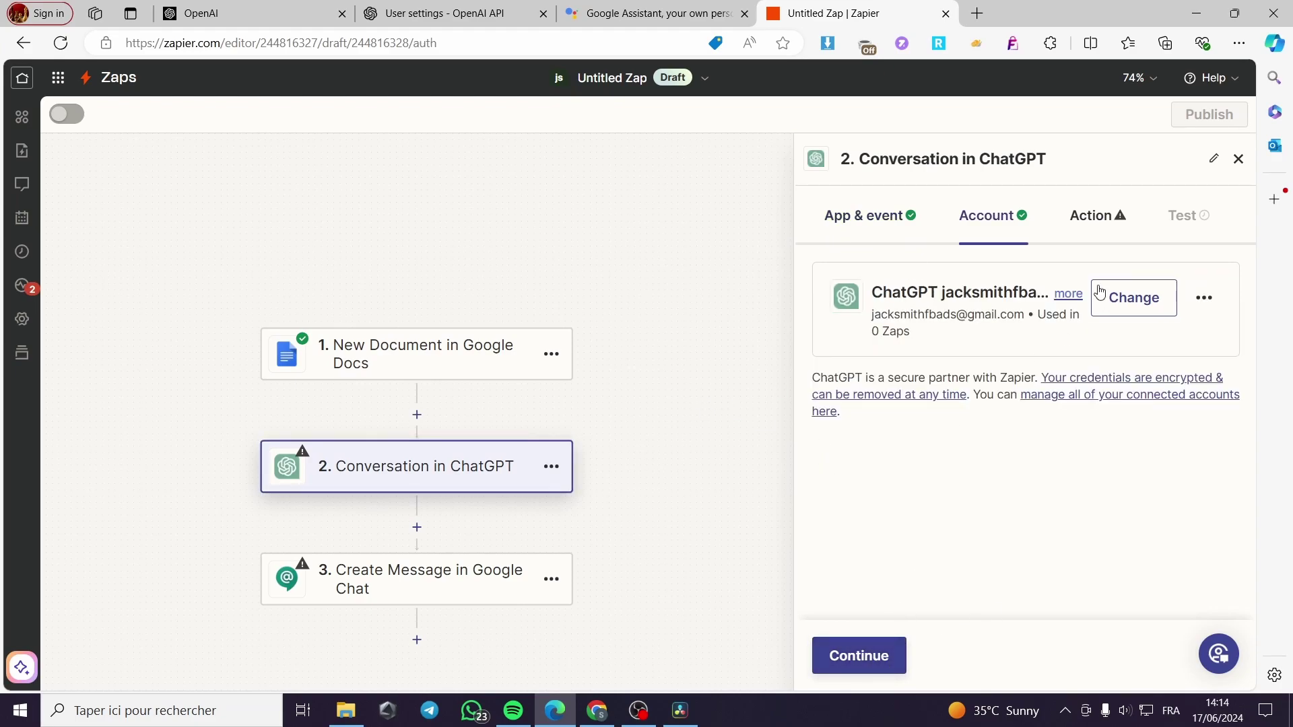
pyautogui.click(875, 660)
# - Examine the ChatGPT conversation's action fields, from the user message, model and memory key to the advanced assistant settings
pyautogui.scroll(-5, 1075, 502)
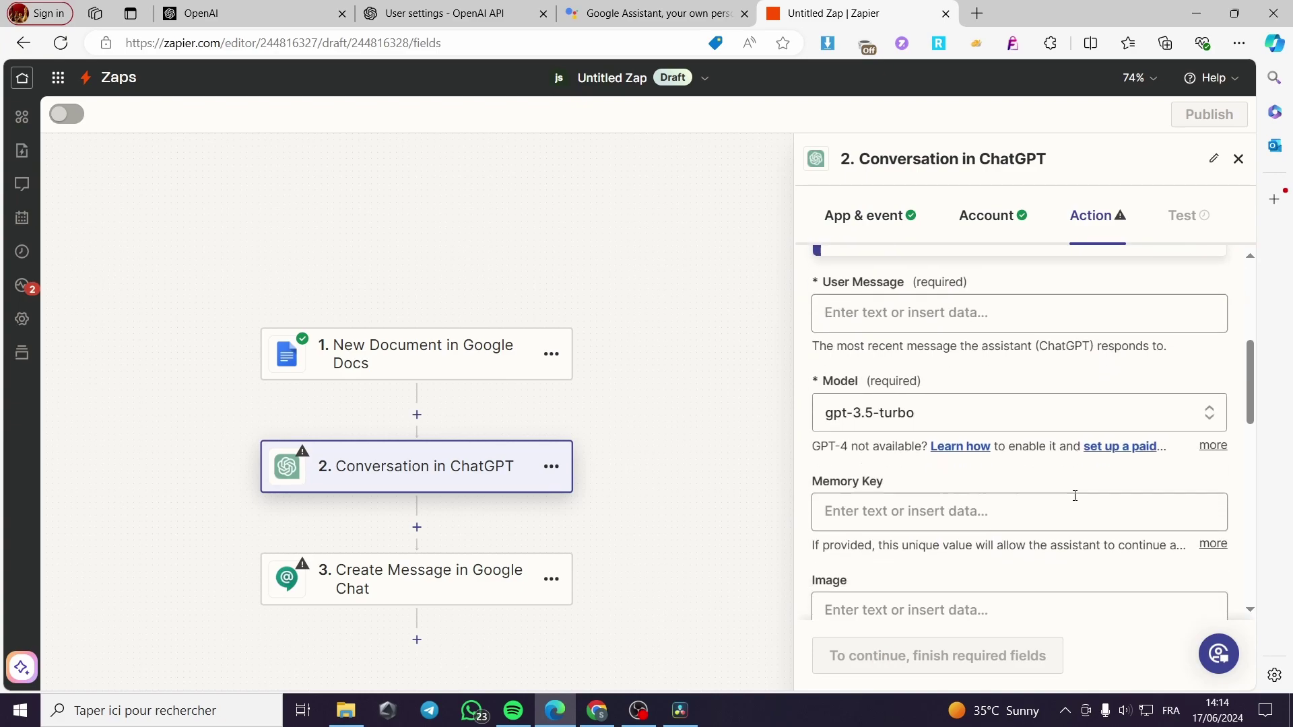
pyautogui.scroll(1, 967, 498)
pyautogui.scroll(-2, 946, 502)
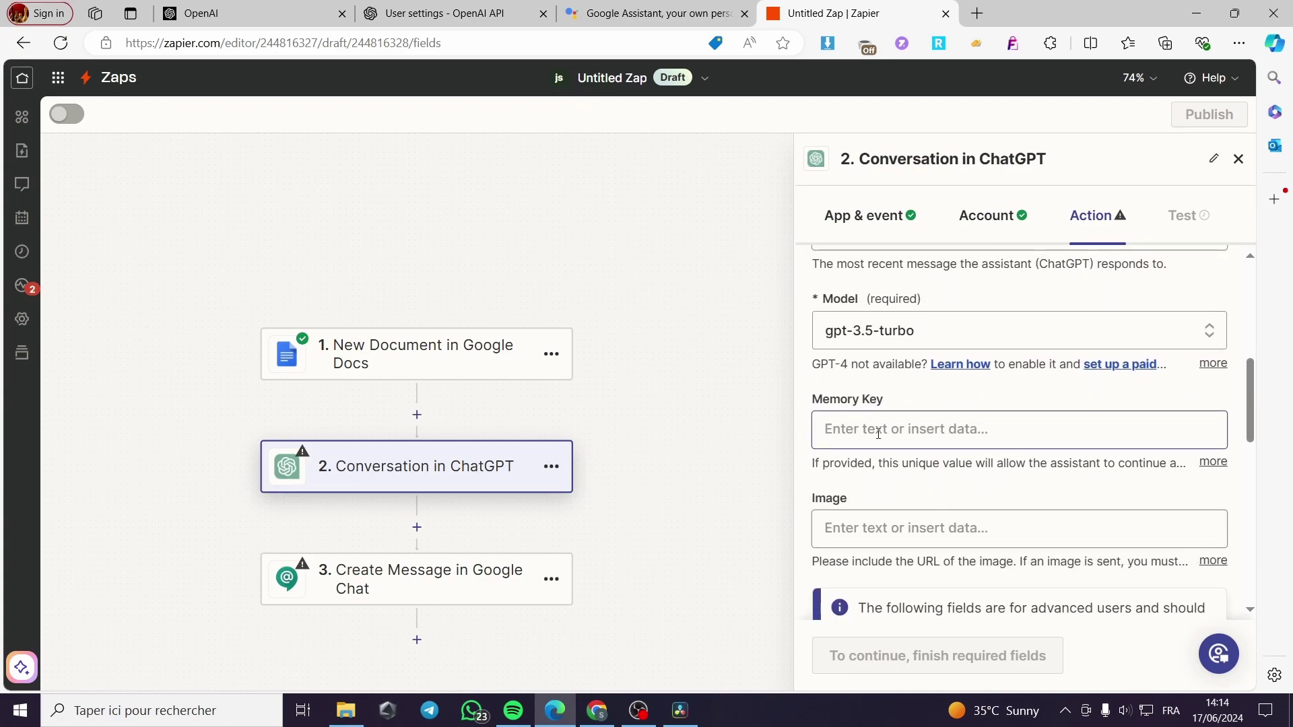
pyautogui.scroll(-1, 997, 448)
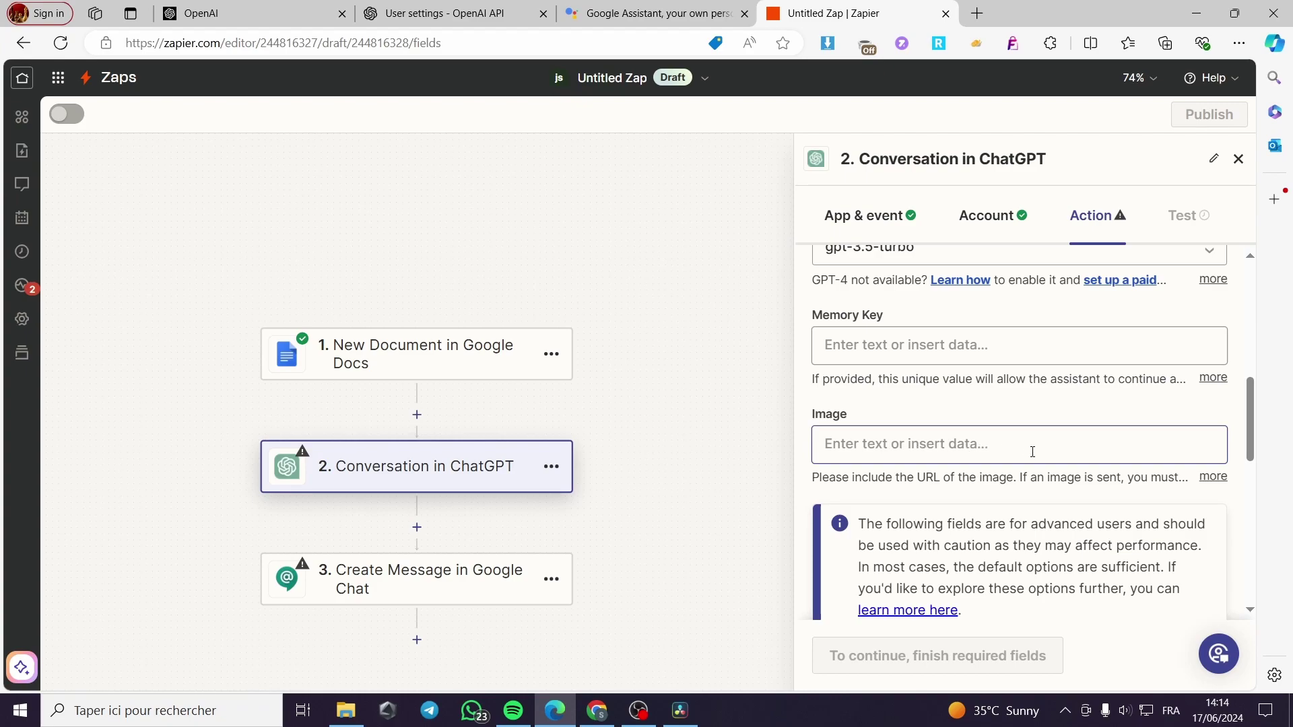
pyautogui.scroll(-4, 1032, 451)
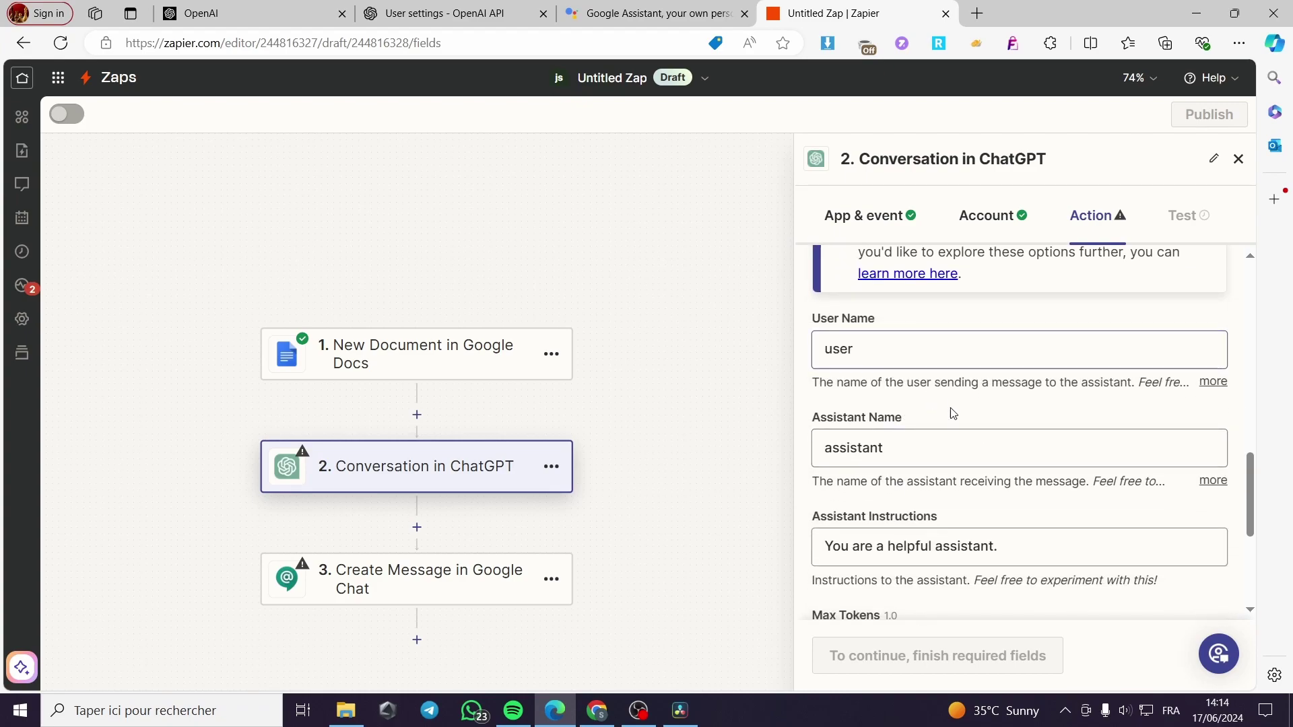
pyautogui.scroll(-3, 953, 413)
pyautogui.scroll(7, 923, 525)
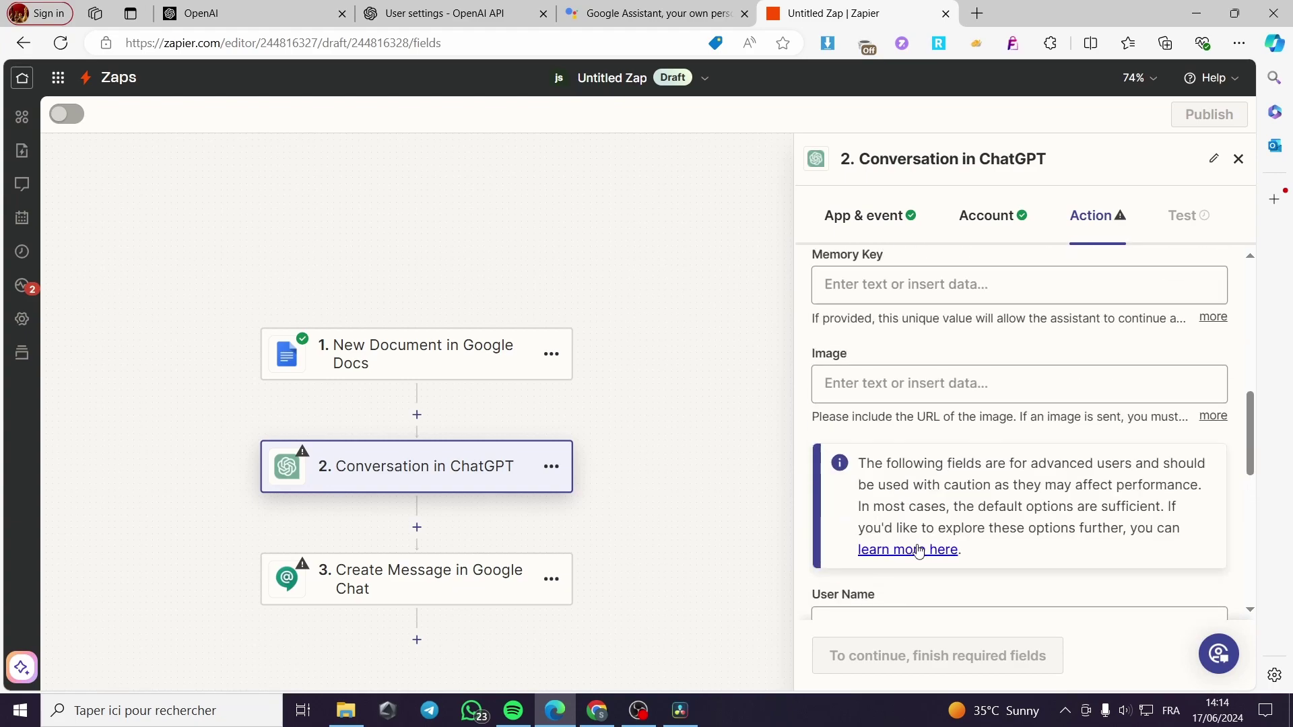
pyautogui.scroll(6, 920, 551)
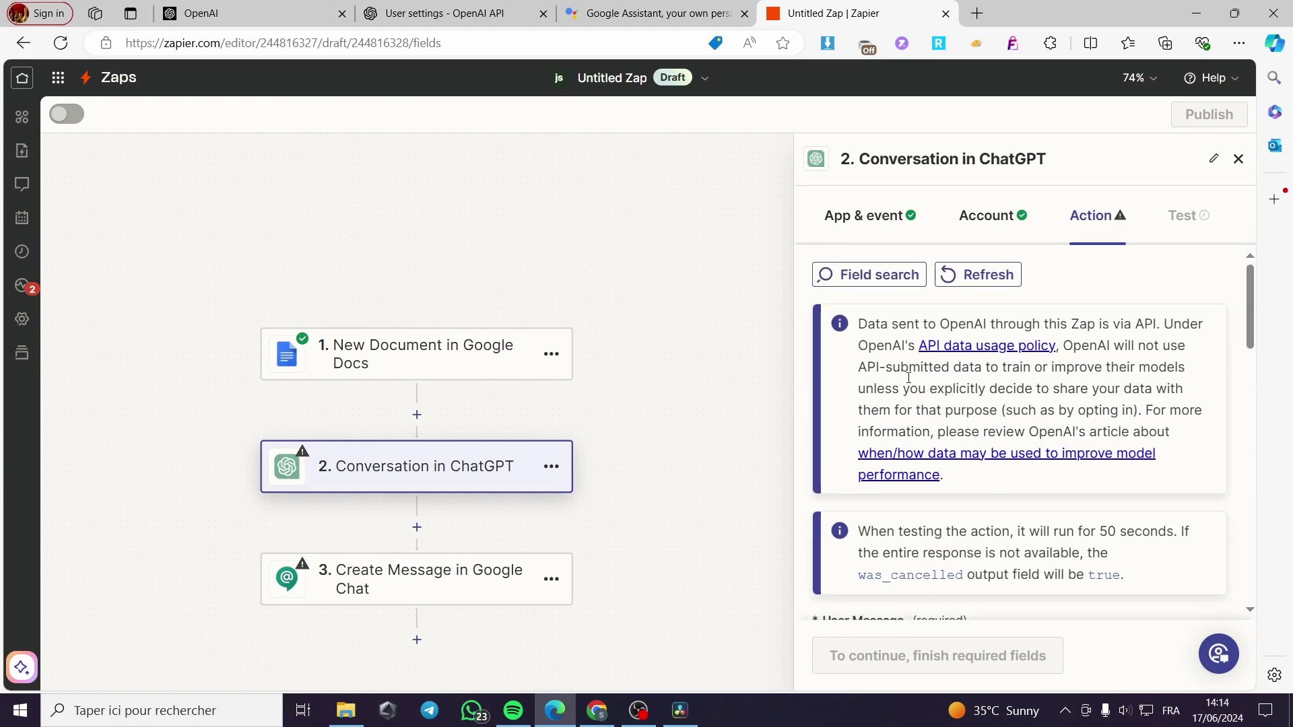
# - Open the Create Message in Google Chat step and examine its Hangouts Chat Room choices, message fields and action button fields
pyautogui.click(402, 583)
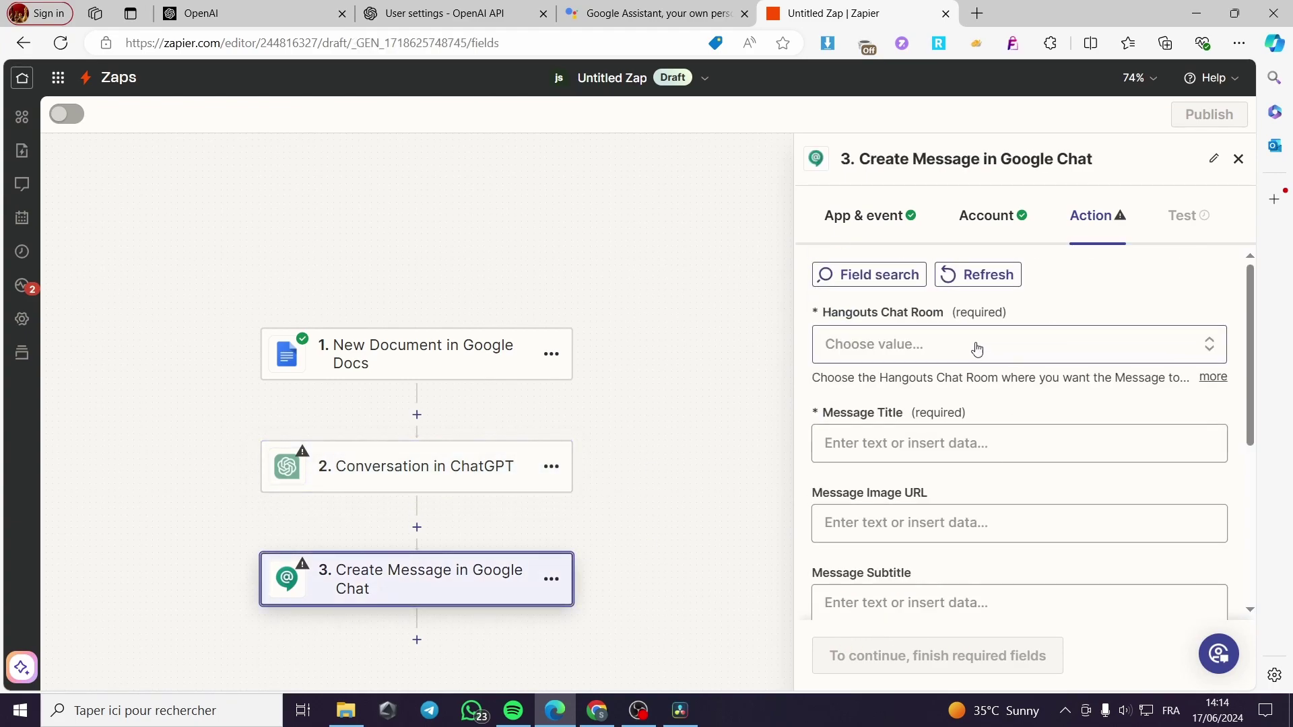
pyautogui.click(956, 358)
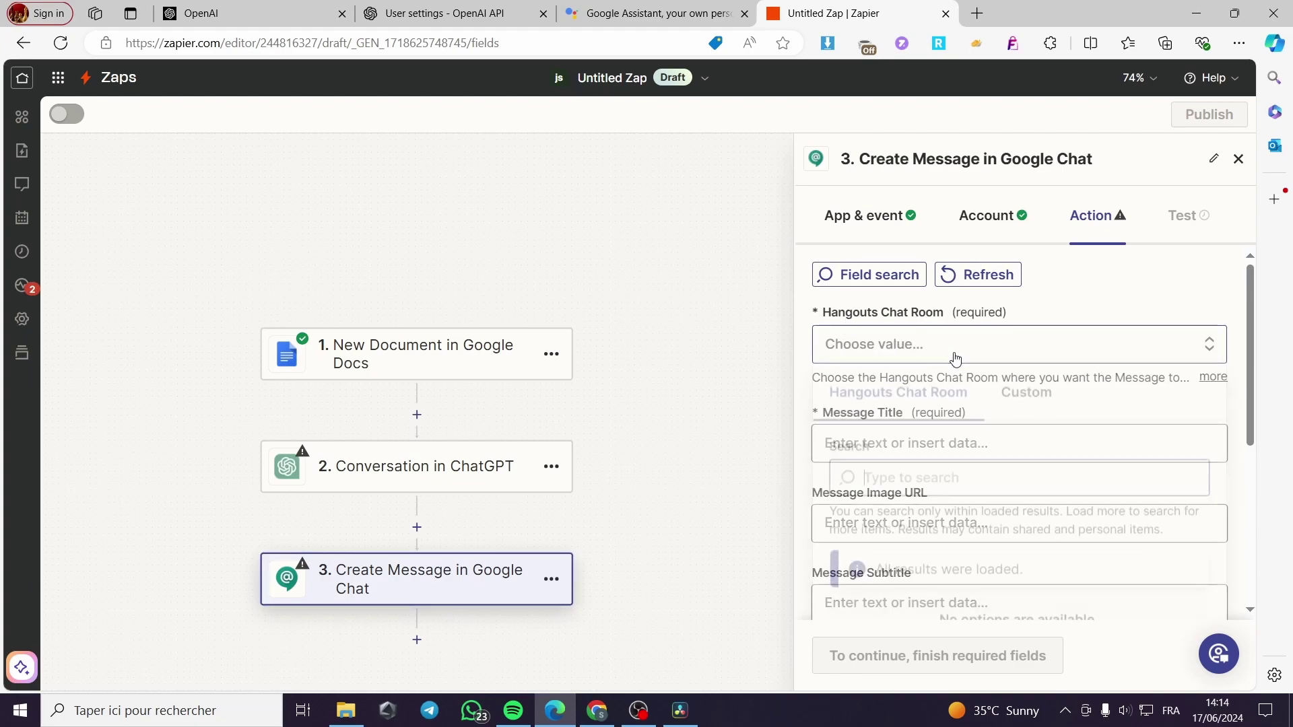
pyautogui.click(1000, 381)
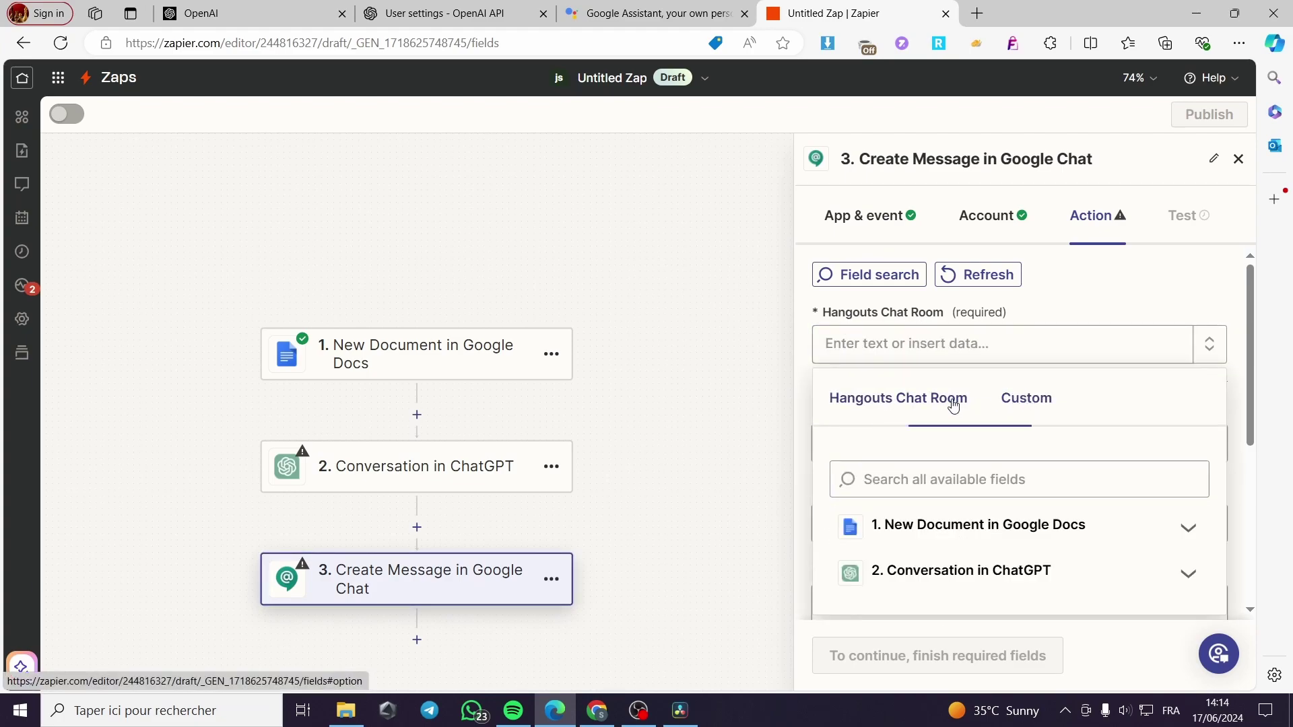
pyautogui.click(923, 402)
pyautogui.click(1110, 309)
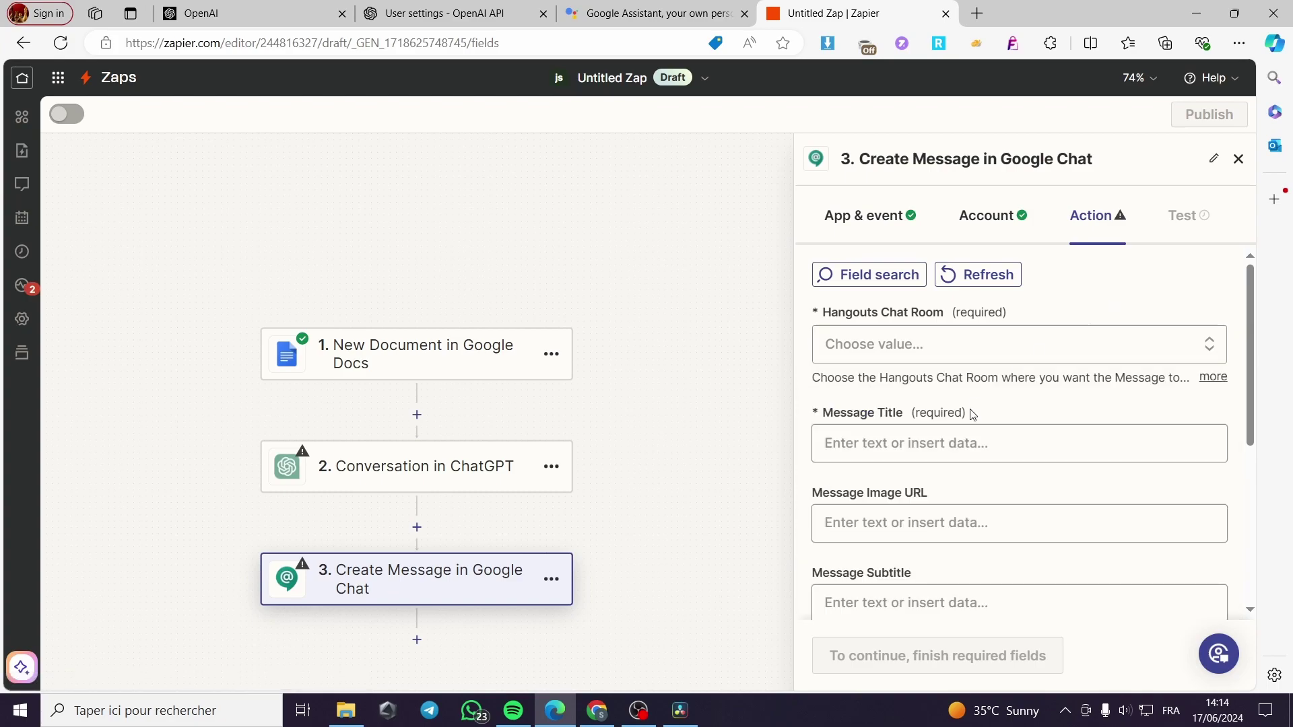
pyautogui.click(969, 436)
pyautogui.scroll(-1, 946, 430)
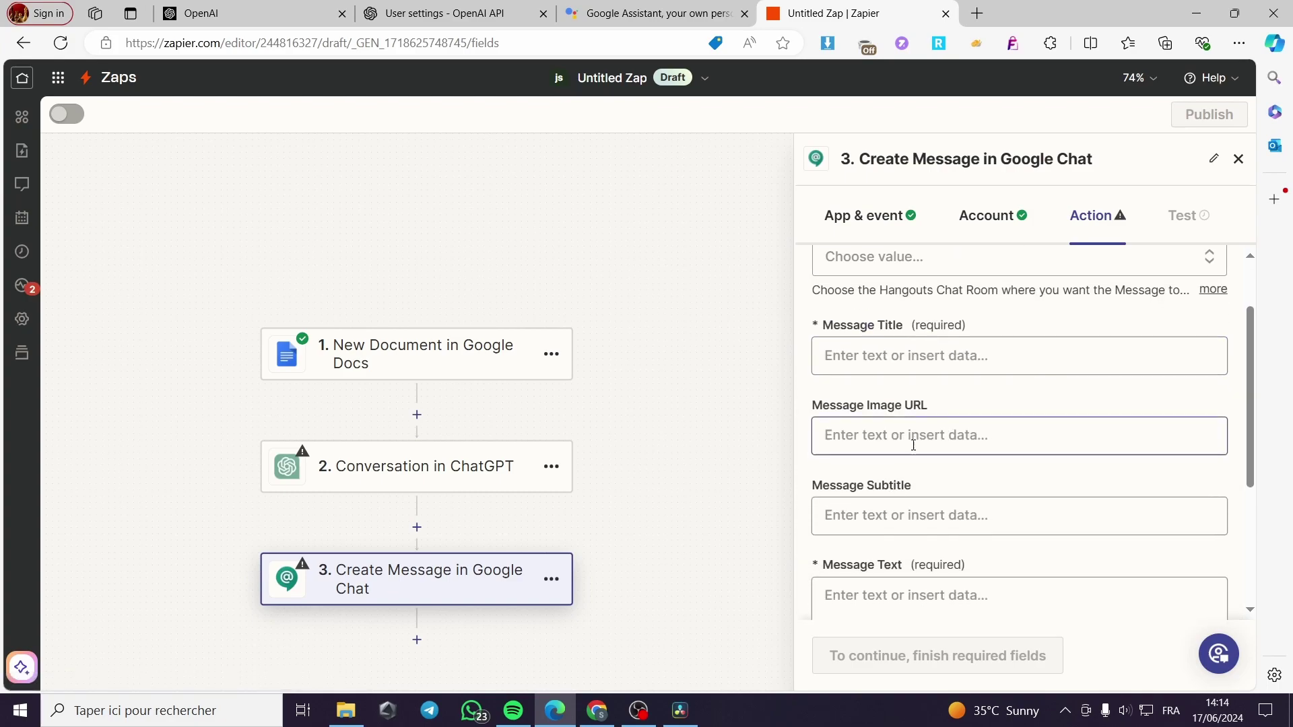
pyautogui.scroll(-2, 920, 431)
pyautogui.scroll(-1, 900, 353)
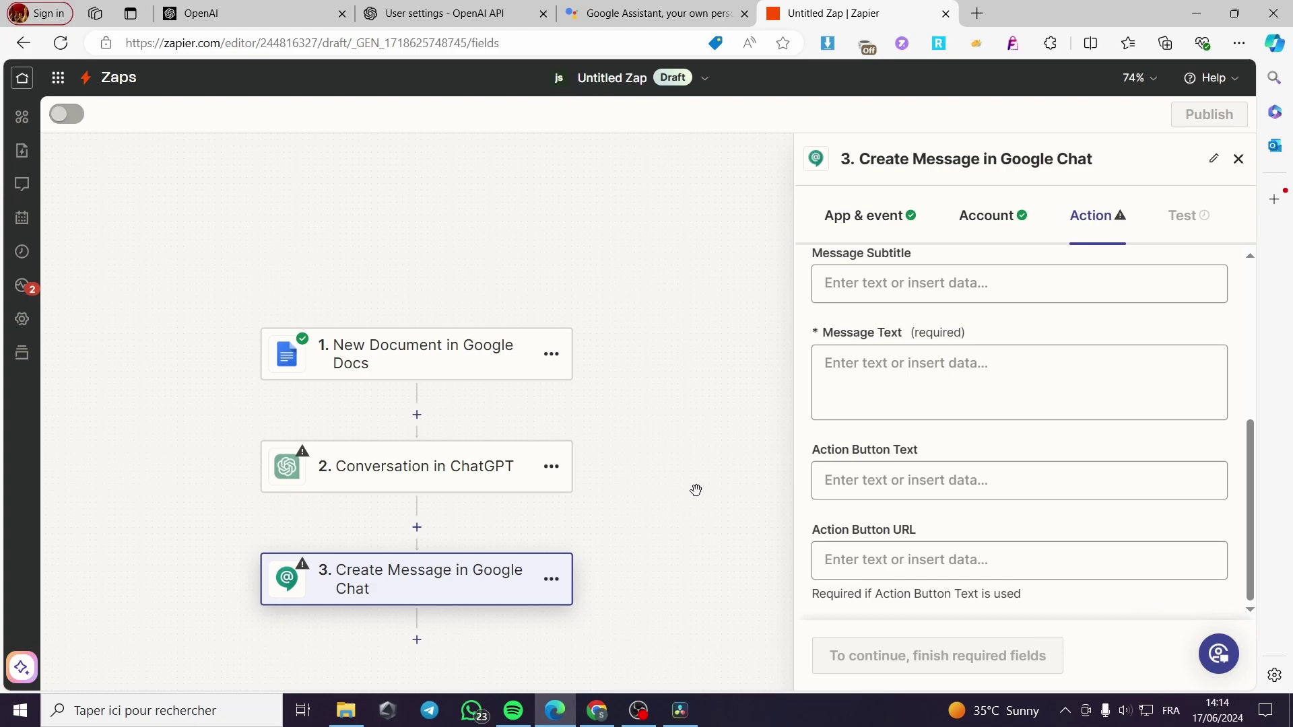
pyautogui.scroll(3, 660, 394)
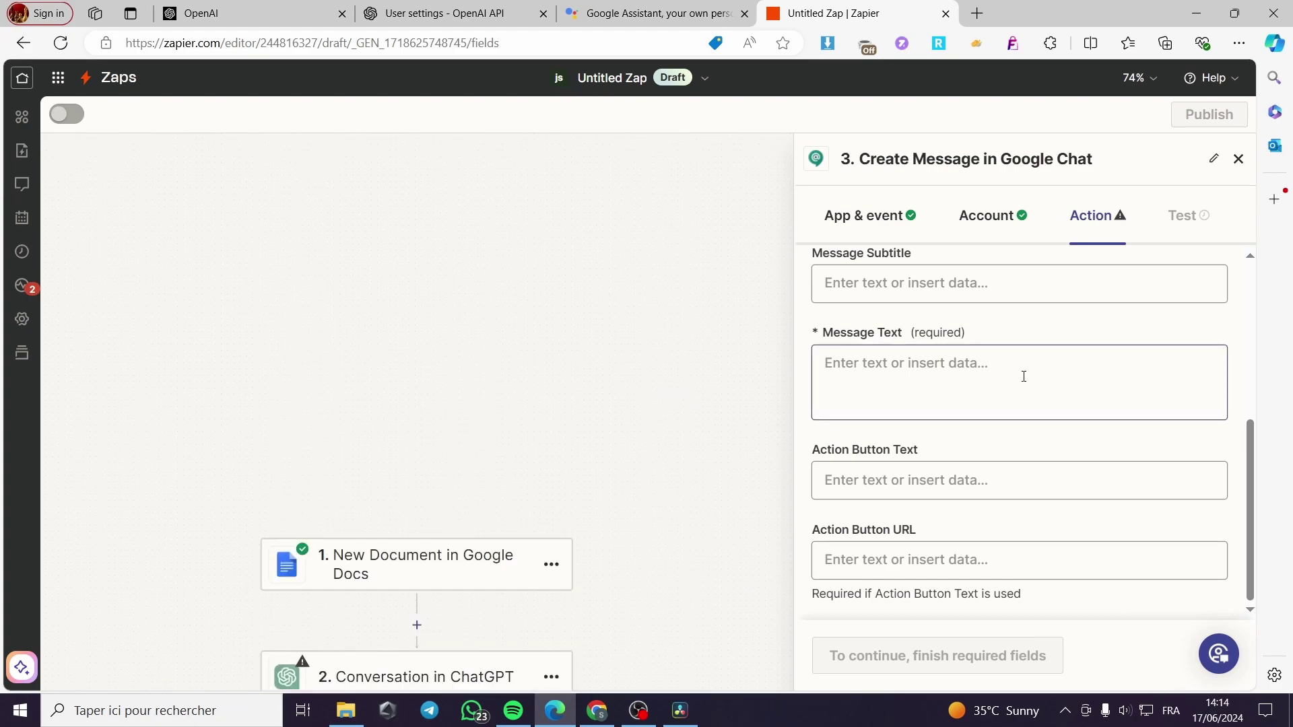
pyautogui.scroll(-3, 669, 444)
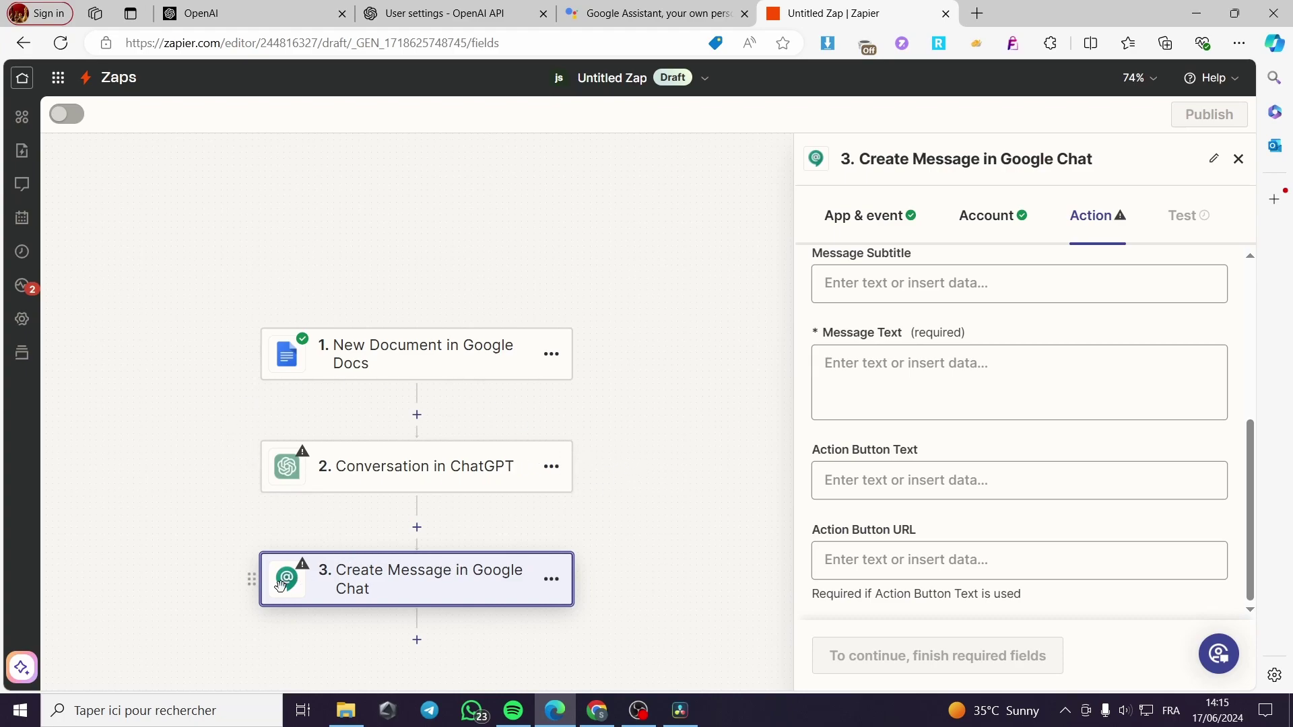
pyautogui.scroll(-1, 366, 589)
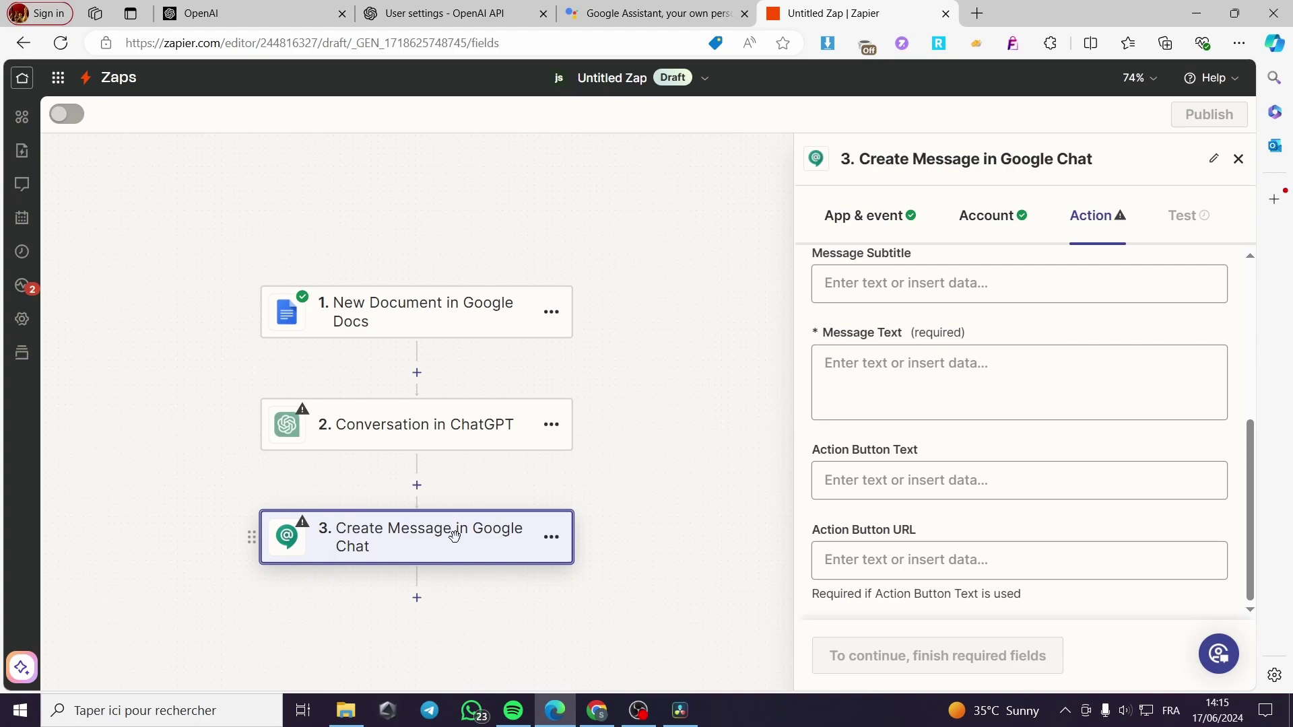